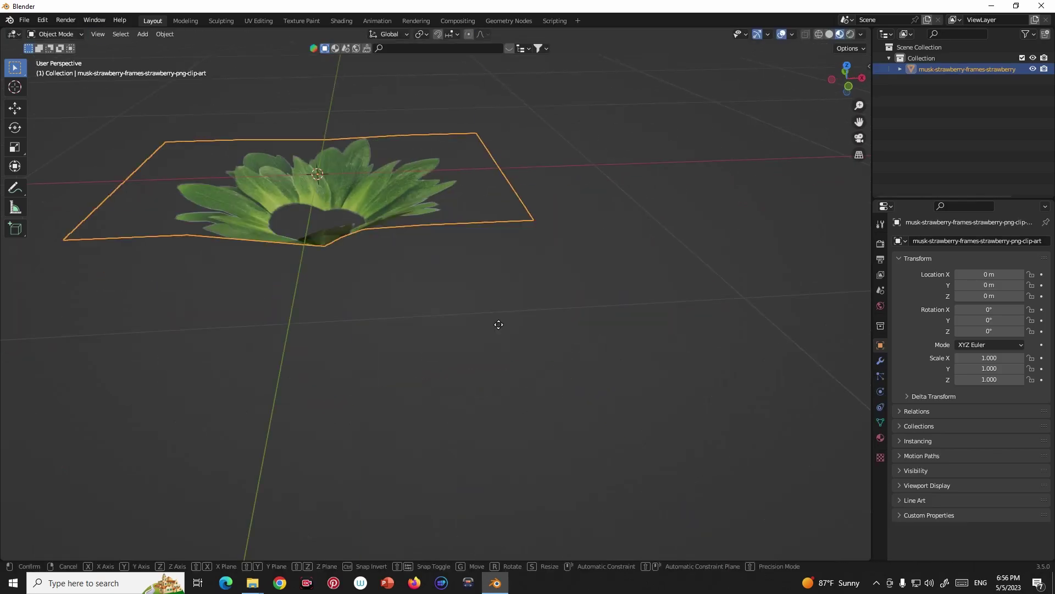
- Build the sphere's marble material from the Marble006 images with Node Wrangler's Principled Texture Setup
middle_drag(653, 248, 445, 257)
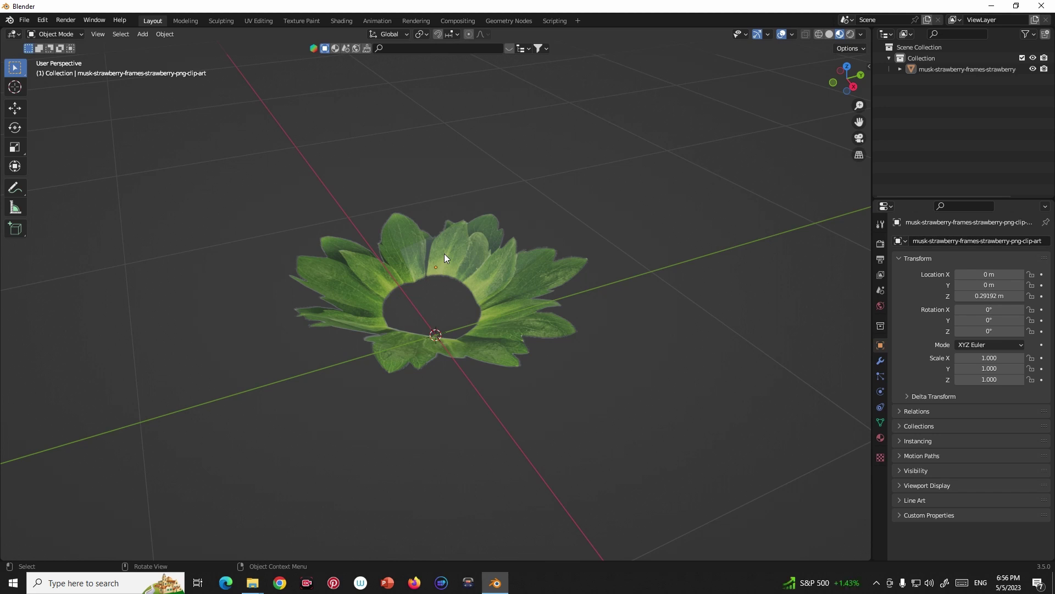
click(444, 253)
key(x)
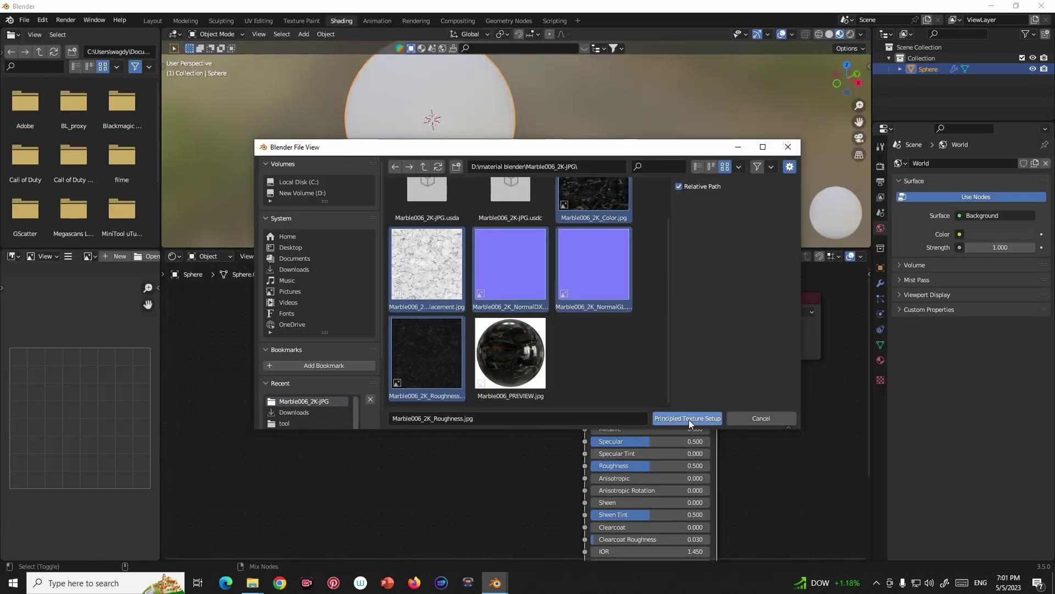
click(678, 420)
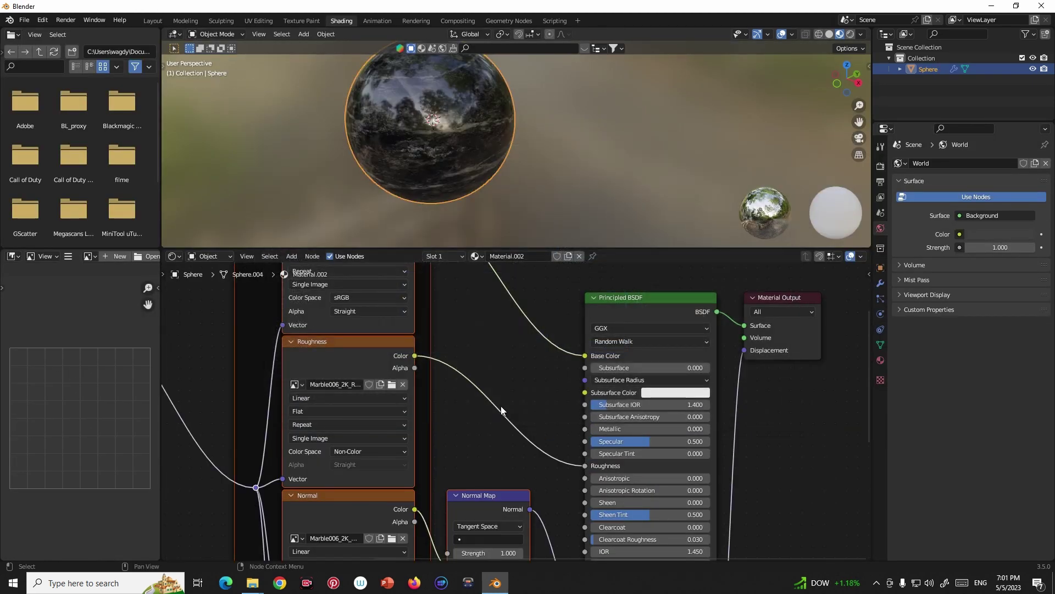
ctrl+middle_drag(519, 356, 520, 362)
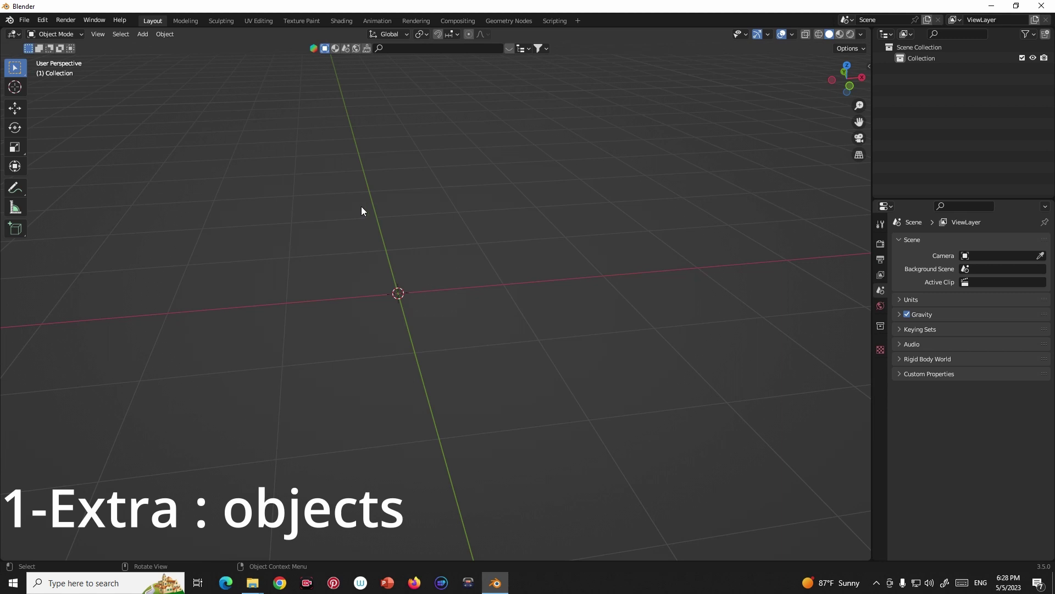
- Open Preferences on the Add-ons page and filter the list with 'ex'
key(shift+a)
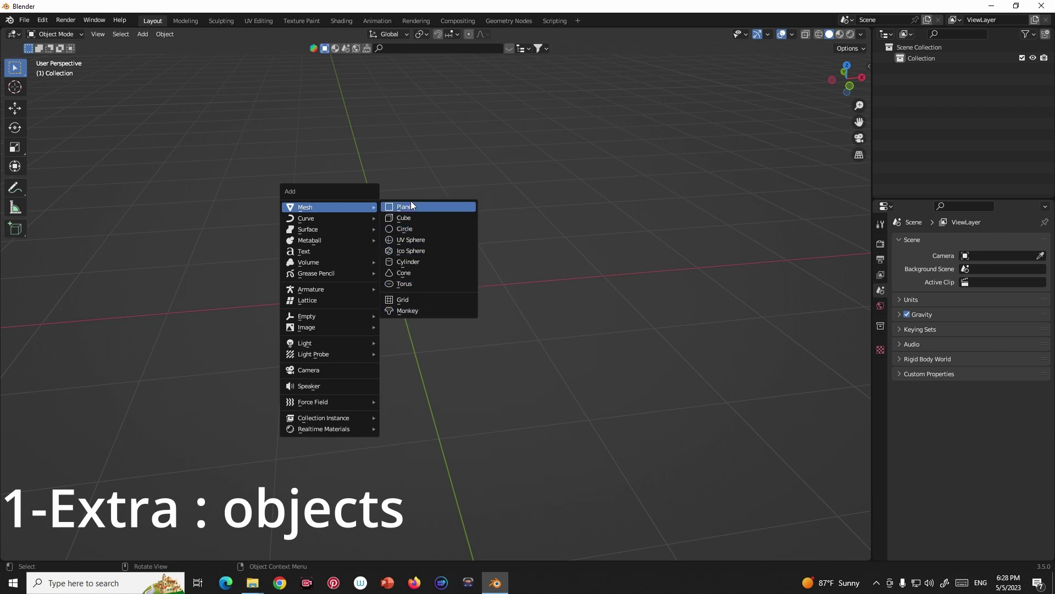
key(Escape)
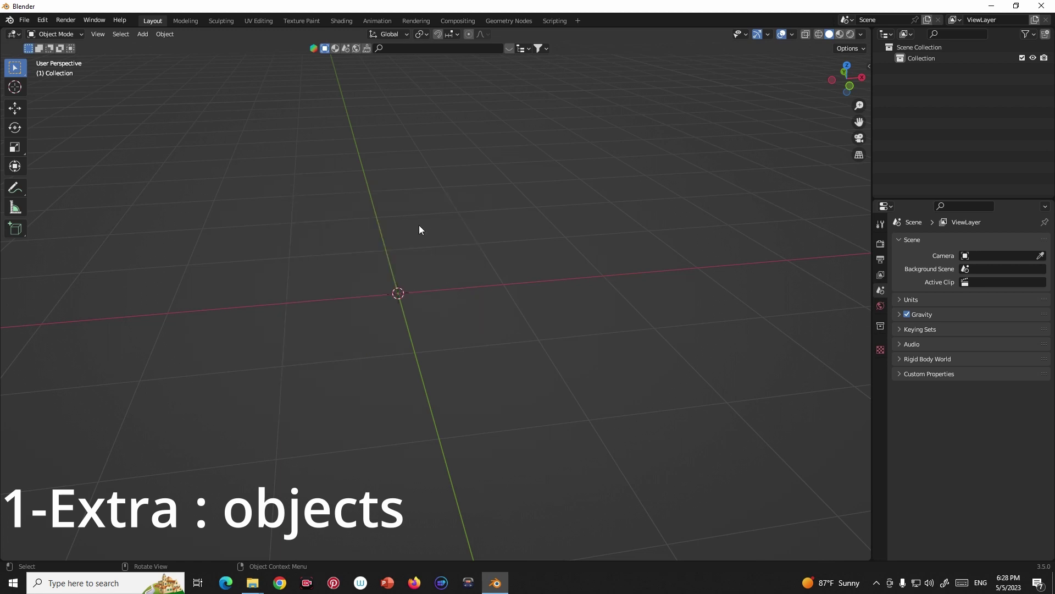
click(44, 19)
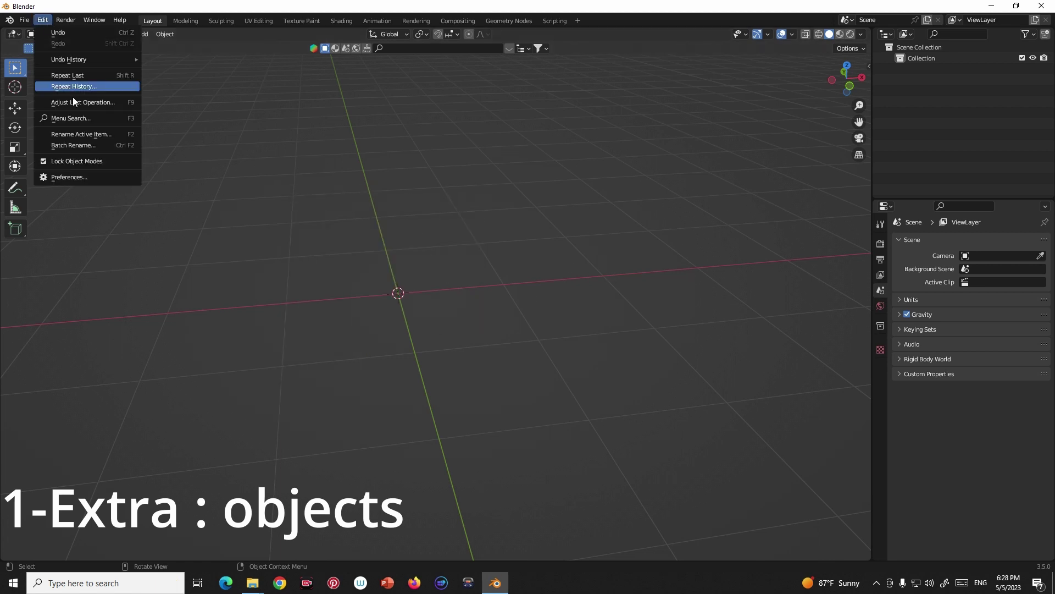
click(65, 177)
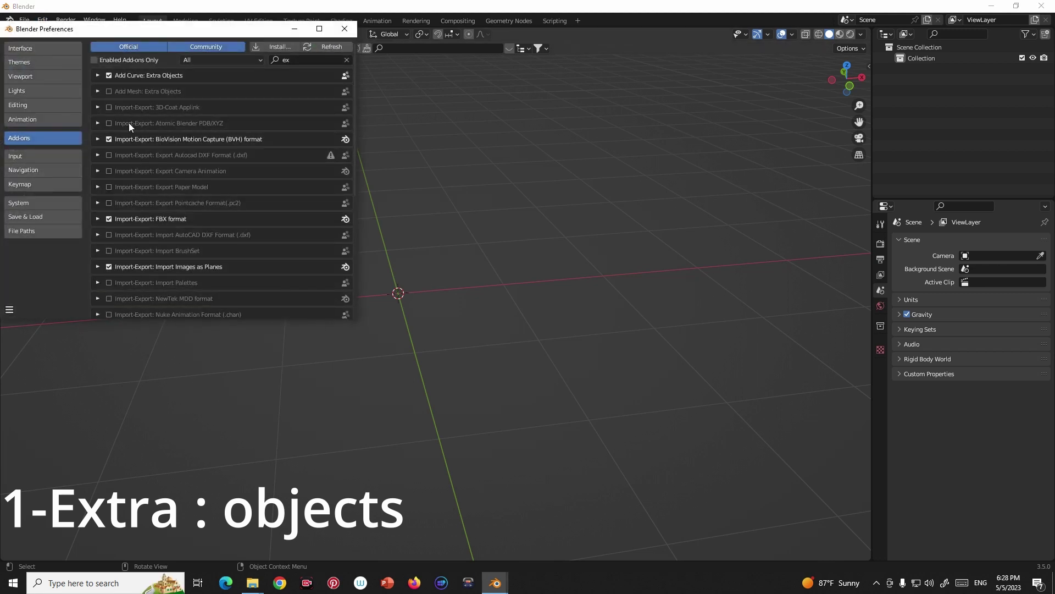
click(343, 59)
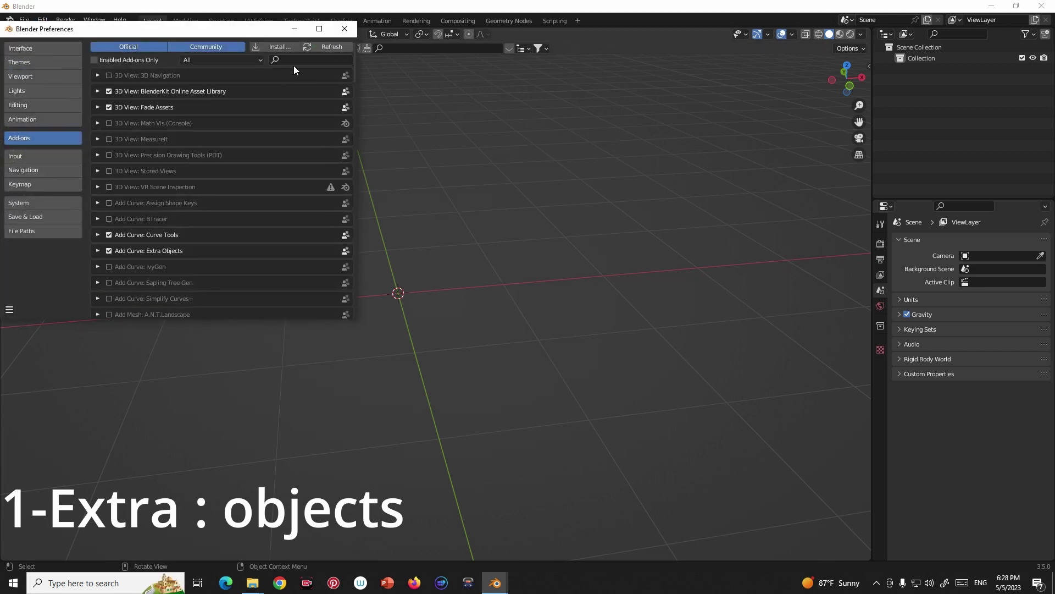
click(298, 59)
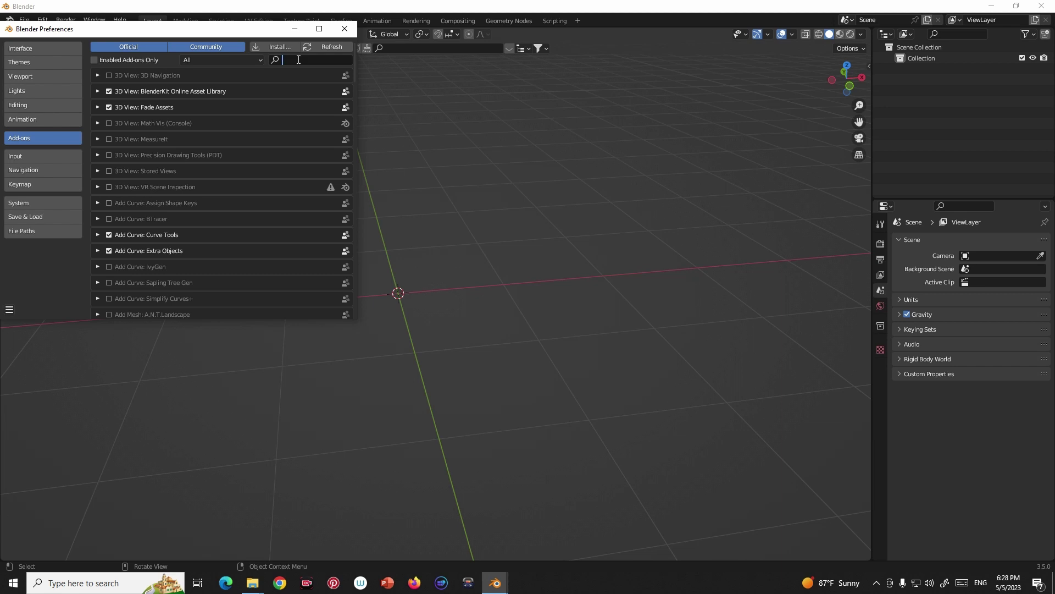
text(ex)
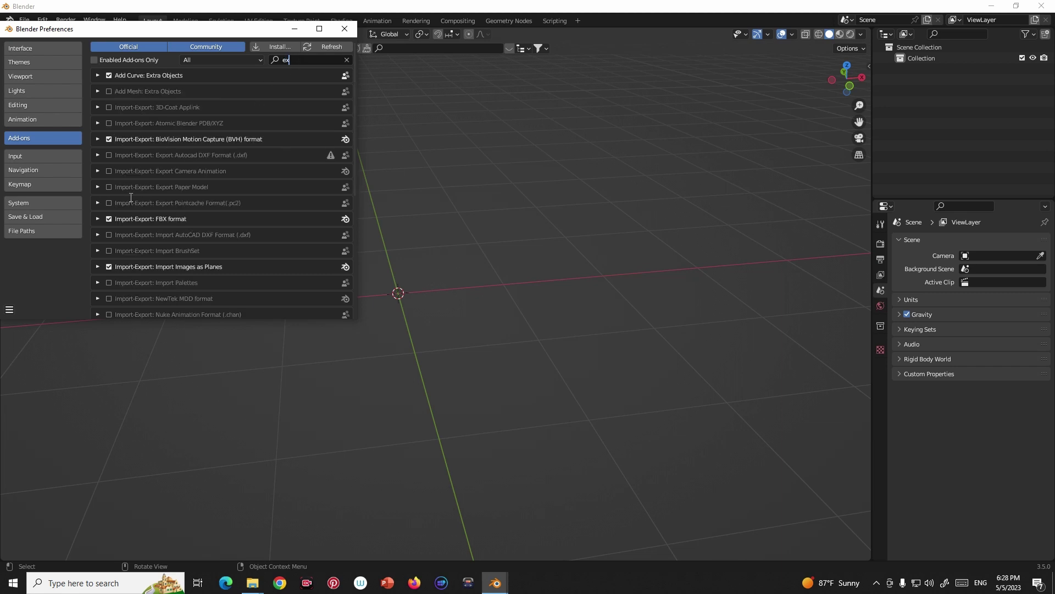
- Enable Add Mesh: Extra Objects and save the preferences
click(110, 92)
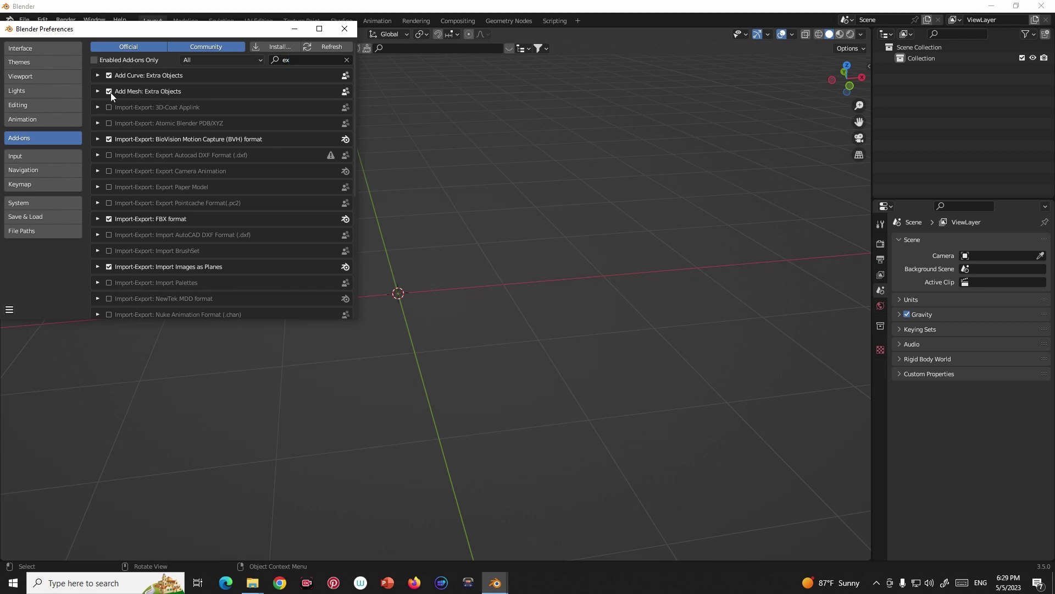
click(10, 310)
click(35, 281)
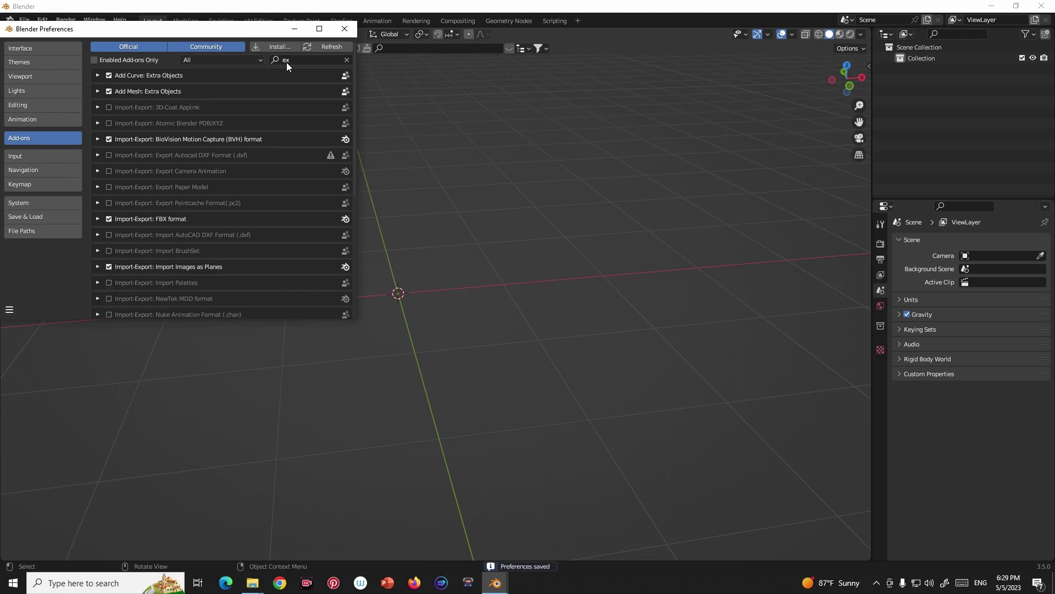
click(343, 30)
- Add a Rock Generator mesh from the Shift+A Mesh menu
key(shift+a)
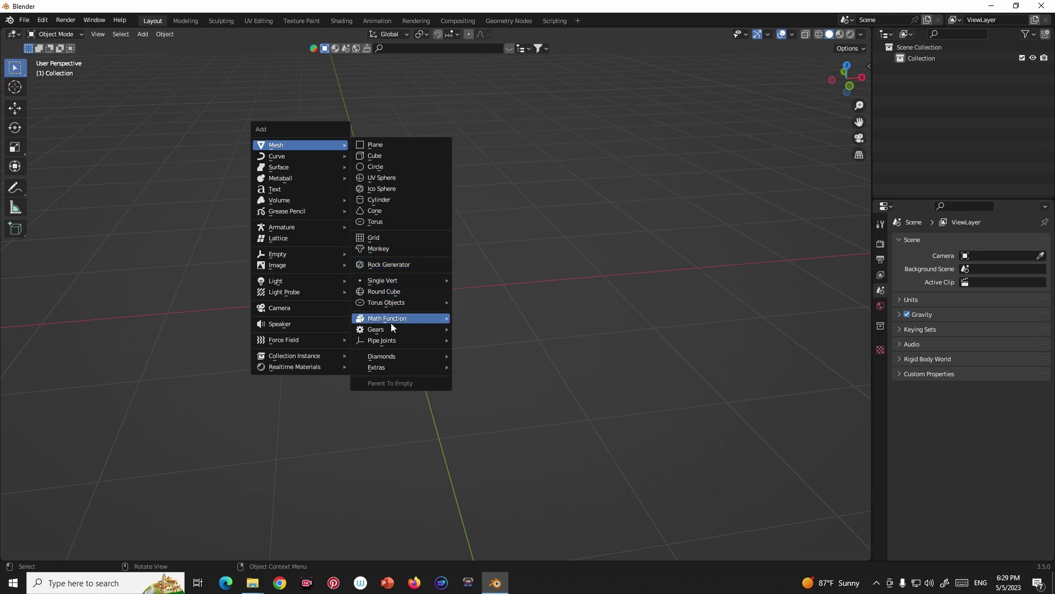
click(404, 264)
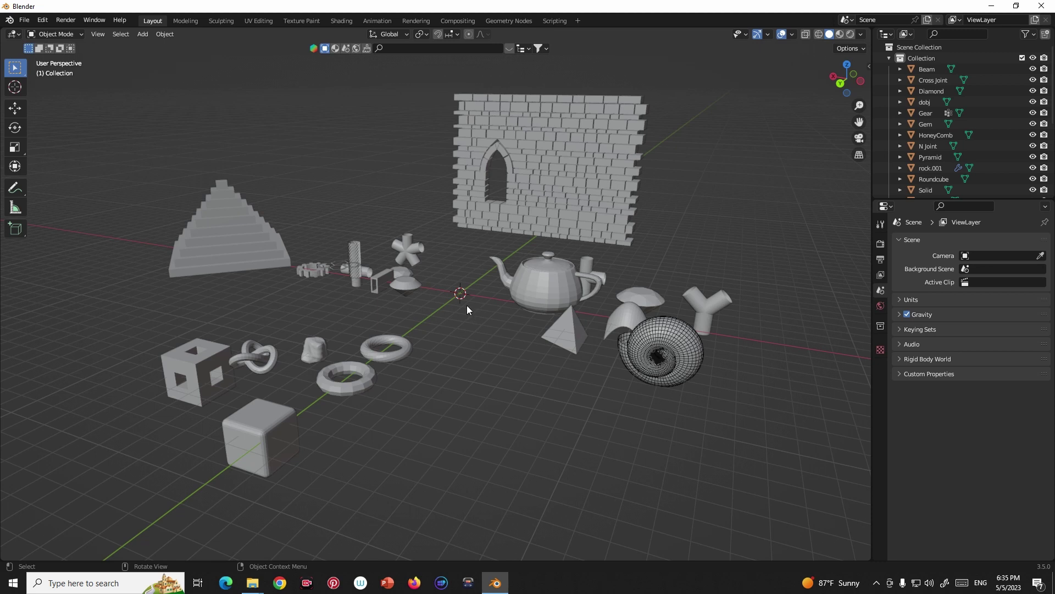
mouse_move(467, 305)
middle_down()
mouse_move(435, 330)
mouse_move(394, 334)
mouse_move(387, 316)
mouse_move(438, 325)
mouse_move(415, 315)
mouse_move(443, 313)
mouse_move(418, 354)
mouse_move(503, 321)
mouse_move(507, 338)
mouse_move(398, 356)
mouse_move(474, 342)
mouse_move(603, 381)
mouse_move(569, 330)
mouse_move(513, 315)
mouse_move(525, 312)
middle_up()
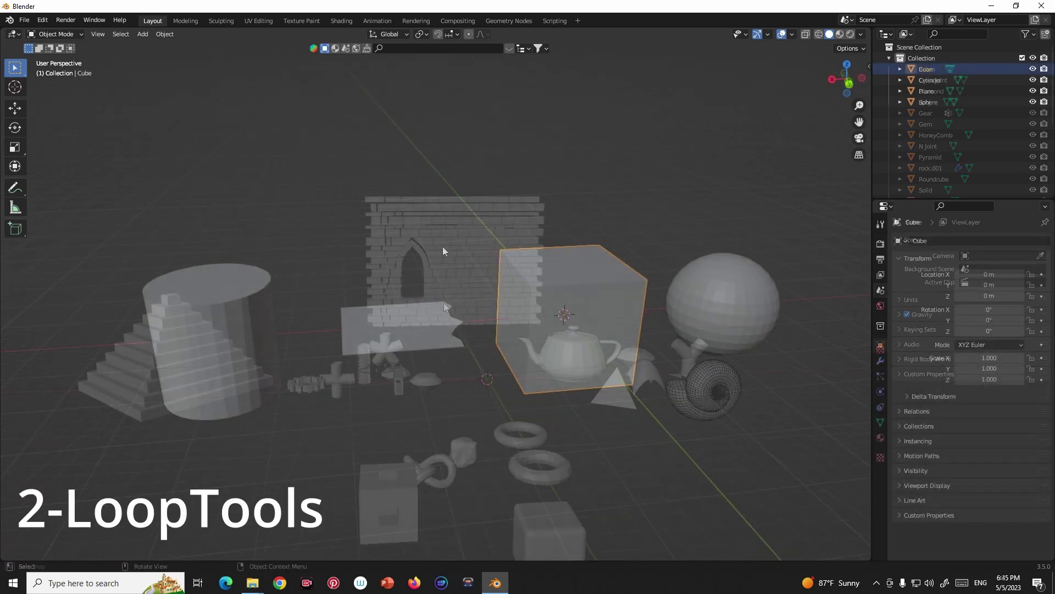
- Filter add-ons by 'loo', confirm Mesh: LoopTools is ticked, and save the preferences
click(44, 20)
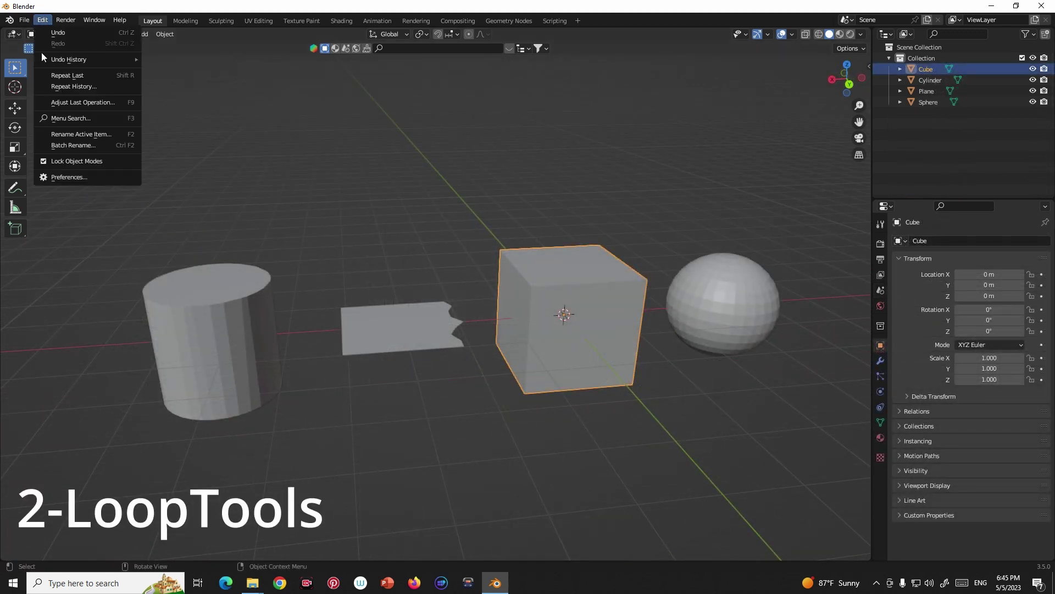
click(53, 179)
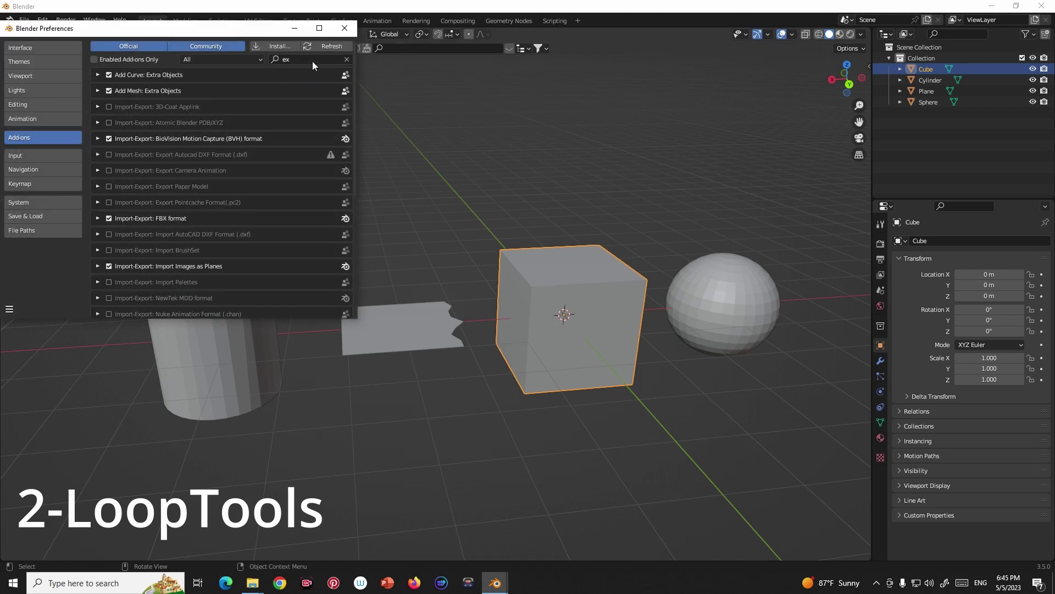
click(314, 59)
text(lo)
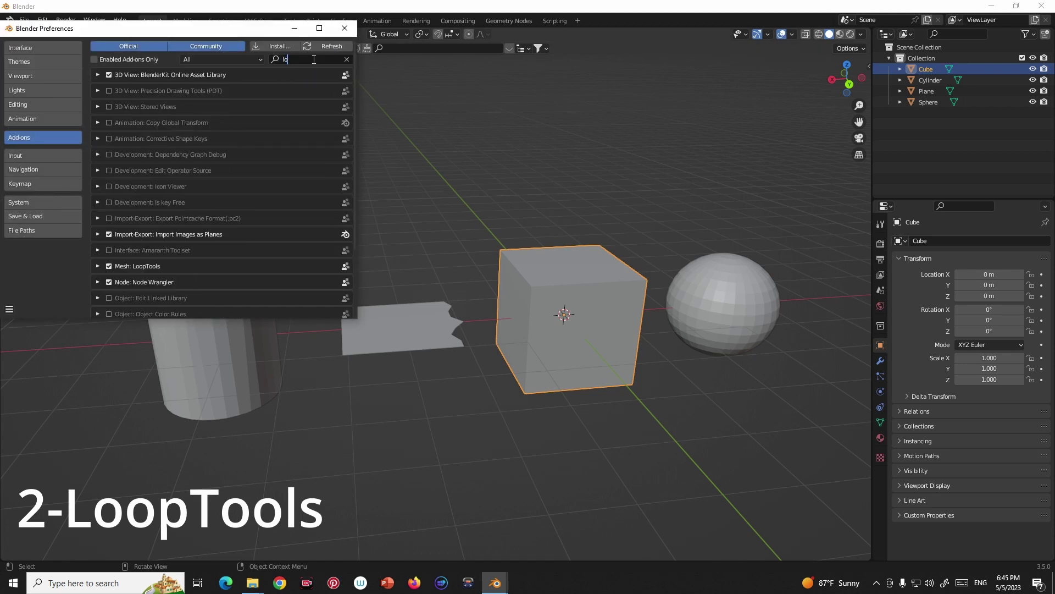
text(o)
key(Return)
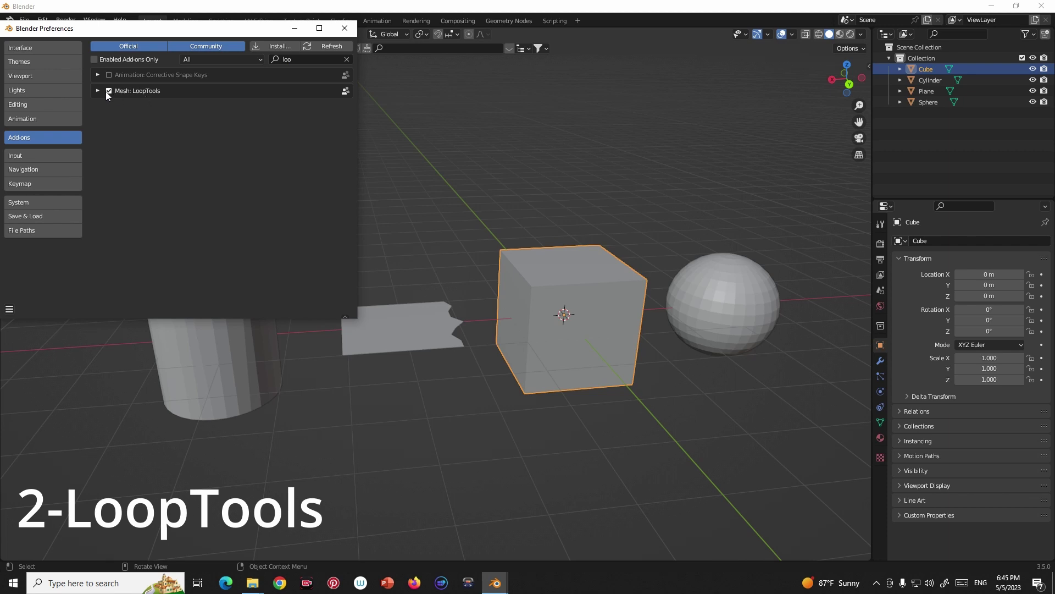
click(9, 309)
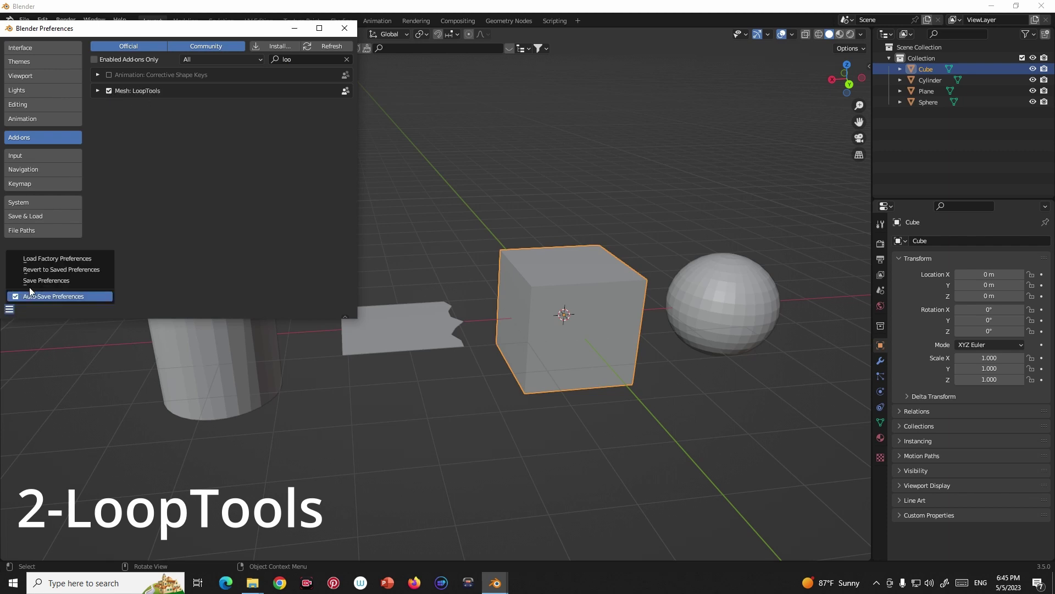
click(34, 283)
click(345, 28)
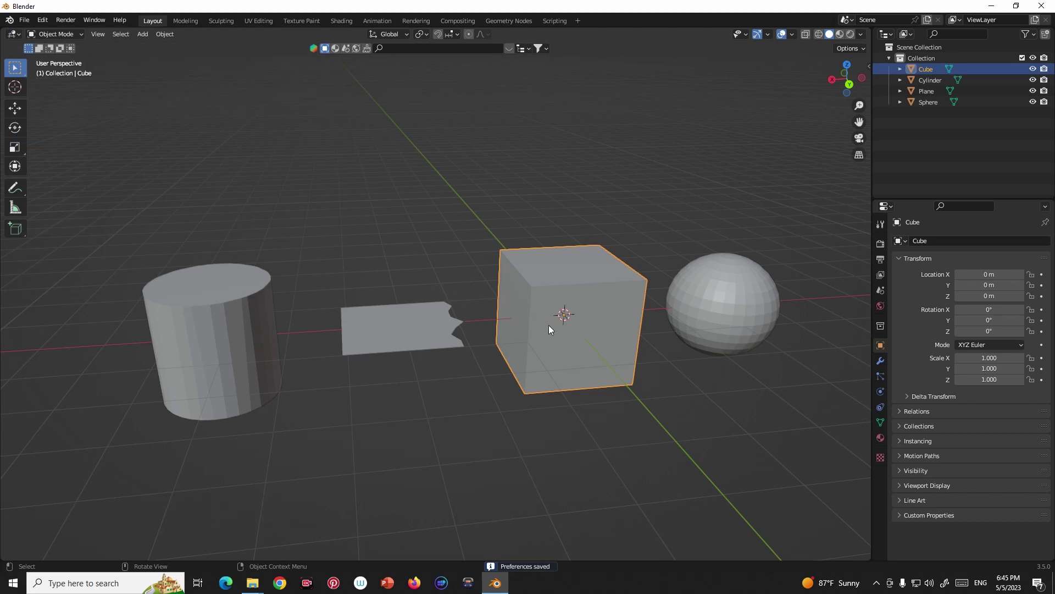
- Switch to a front orthographic view, select the sphere and enter Edit Mode
middle_drag(549, 325, 517, 331)
key(KP_5)
key(KP_1)
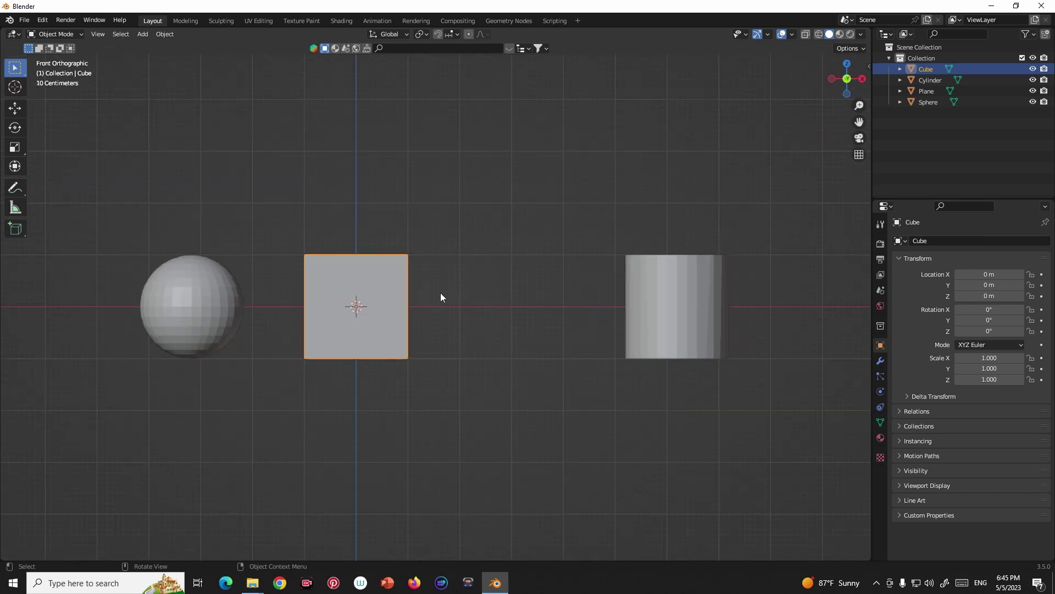
mouse_move(441, 292)
middle_down()
mouse_move(445, 315)
mouse_move(421, 325)
middle_up()
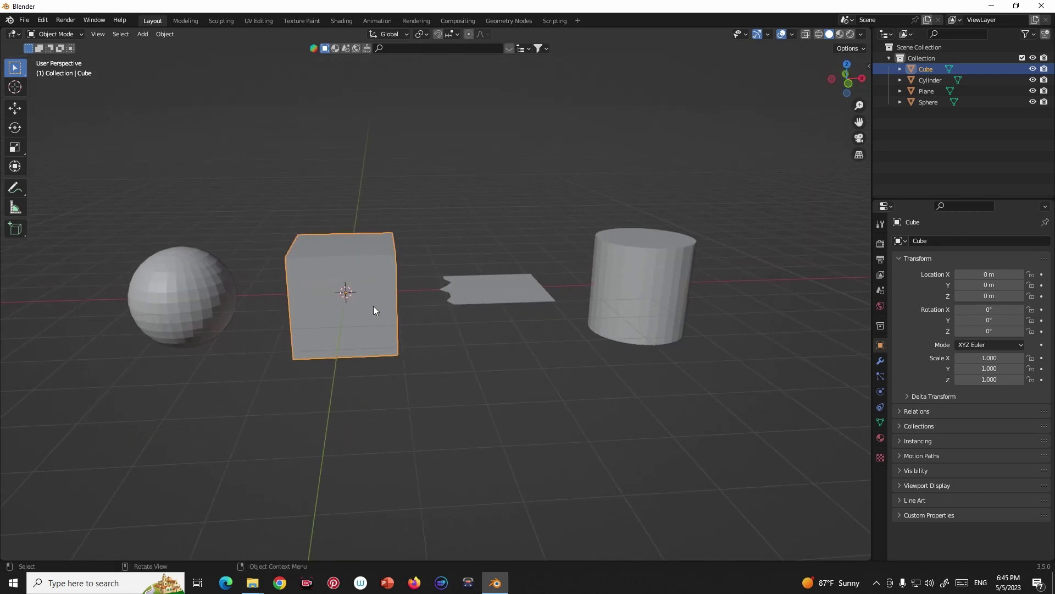
mouse_move(308, 325)
middle_down()
mouse_move(328, 325)
mouse_move(277, 301)
mouse_move(332, 312)
mouse_move(295, 290)
middle_up()
click(277, 300)
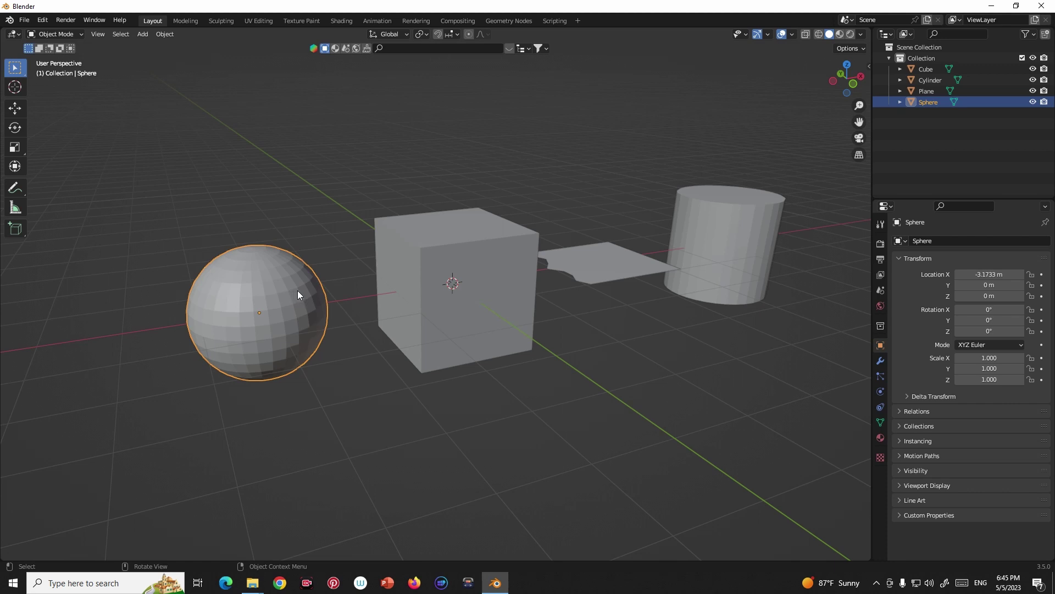
key(Tab)
click(66, 34)
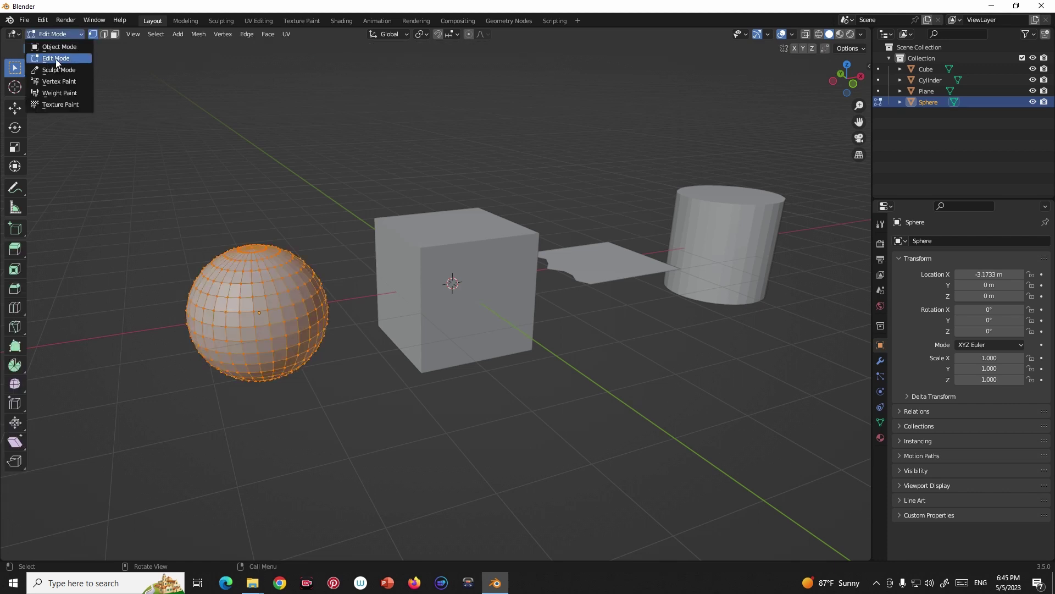
click(55, 58)
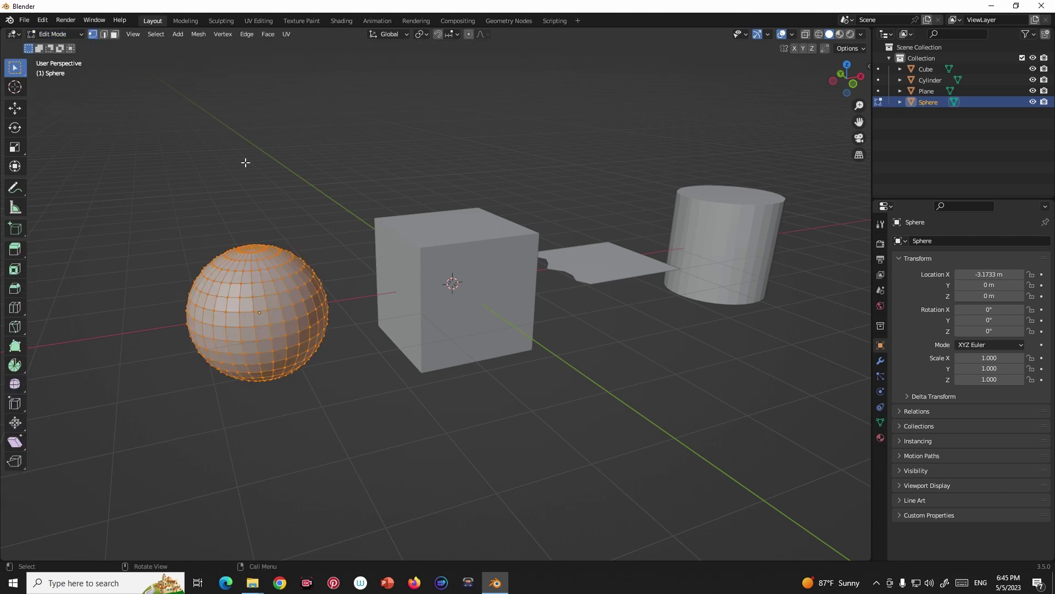
- Frame the sphere from the front and turn on X-ray wireframe display
right_click(289, 147)
mouse_move(231, 130)
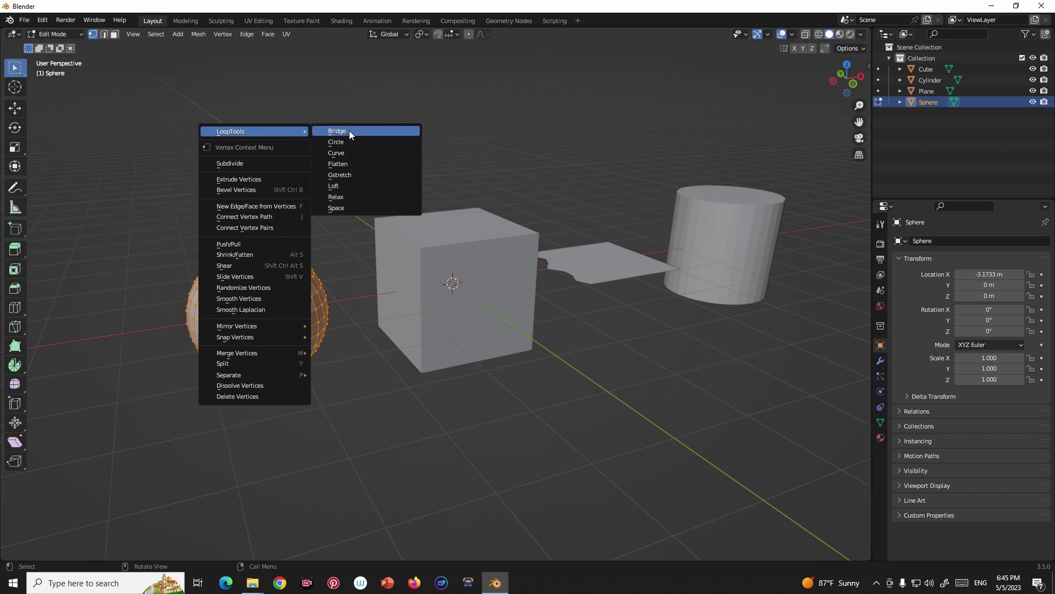
key(grave)
click(271, 204)
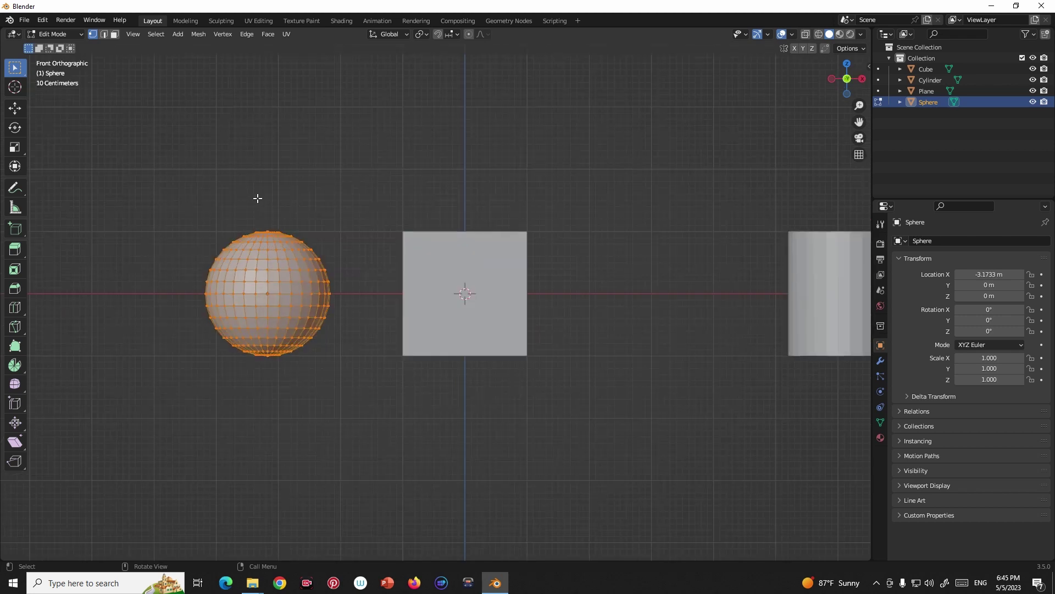
shift+middle_drag(278, 268, 370, 292)
scroll(370, 291, up, 3)
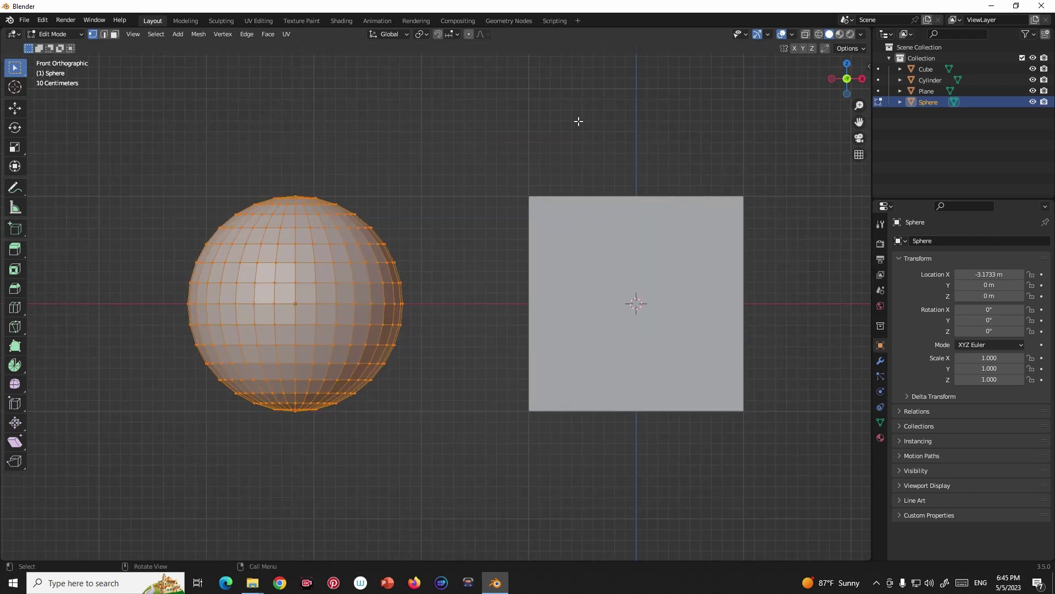
click(806, 37)
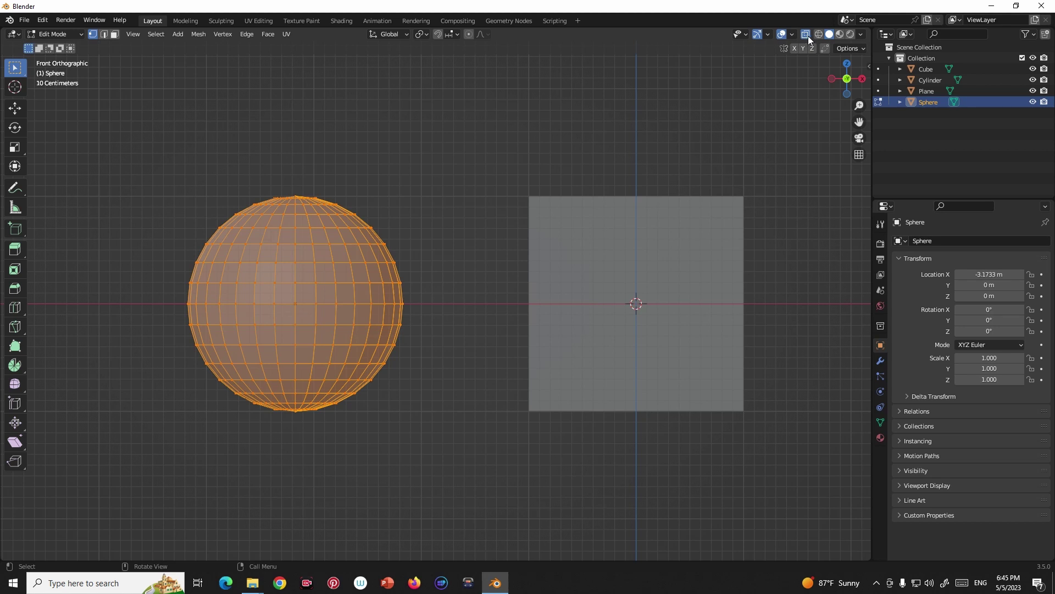
click(818, 35)
- Box-select a square patch of faces on the sphere's front
click(455, 244)
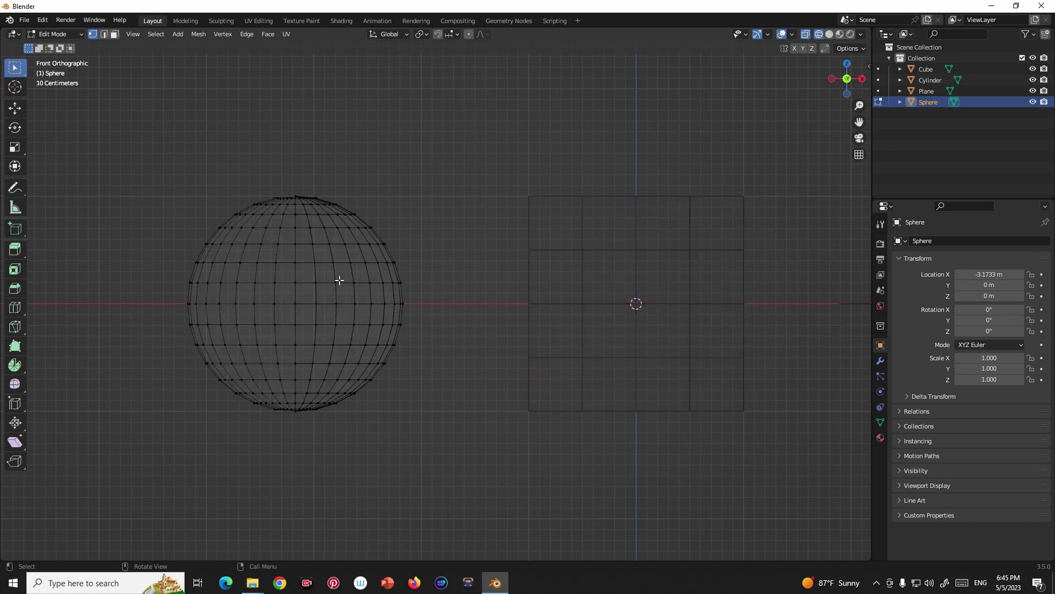
drag(338, 257, 253, 332)
mouse_move(344, 359)
middle_down()
mouse_move(349, 373)
mouse_move(405, 377)
mouse_move(382, 377)
middle_up()
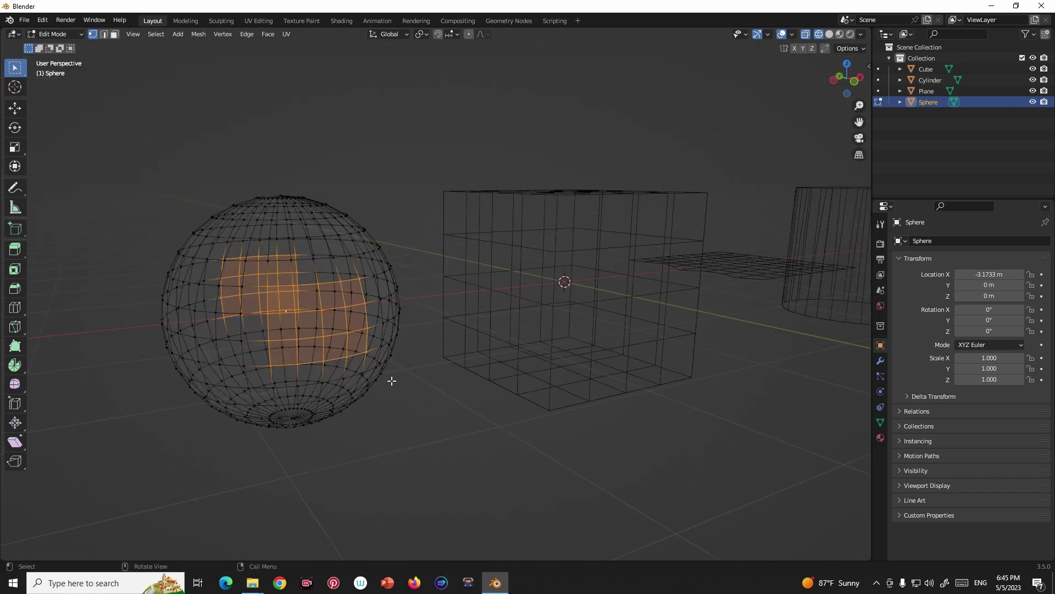
key(grave)
click(310, 314)
mouse_move(351, 311)
middle_down()
mouse_move(410, 313)
mouse_move(367, 282)
middle_up()
- Bridge the selected loops with LoopTools, then return to solid shading, Object Mode, X-ray off
right_click(375, 199)
mouse_move(341, 183)
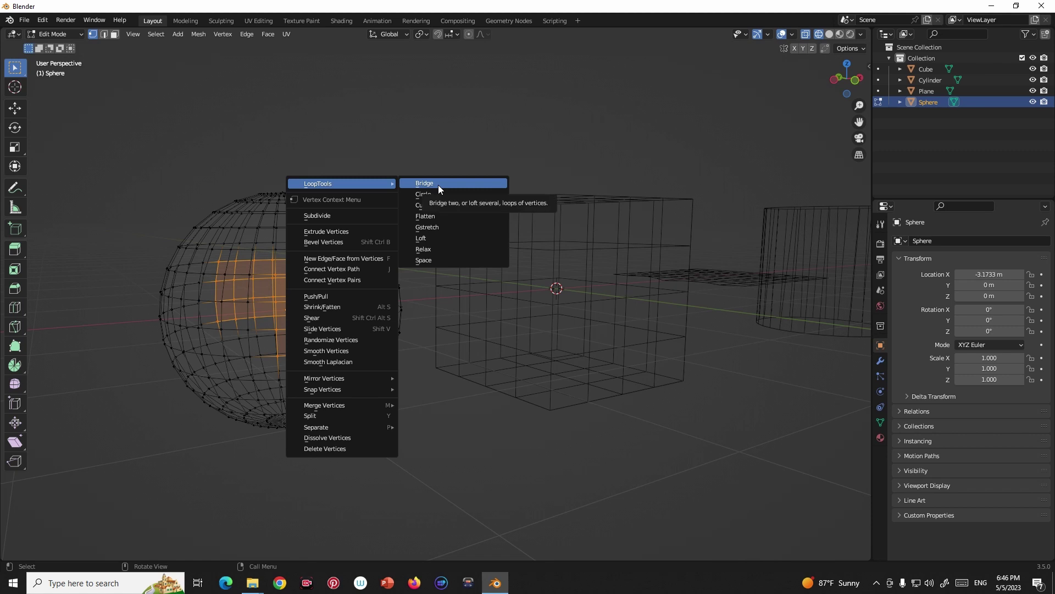
click(438, 184)
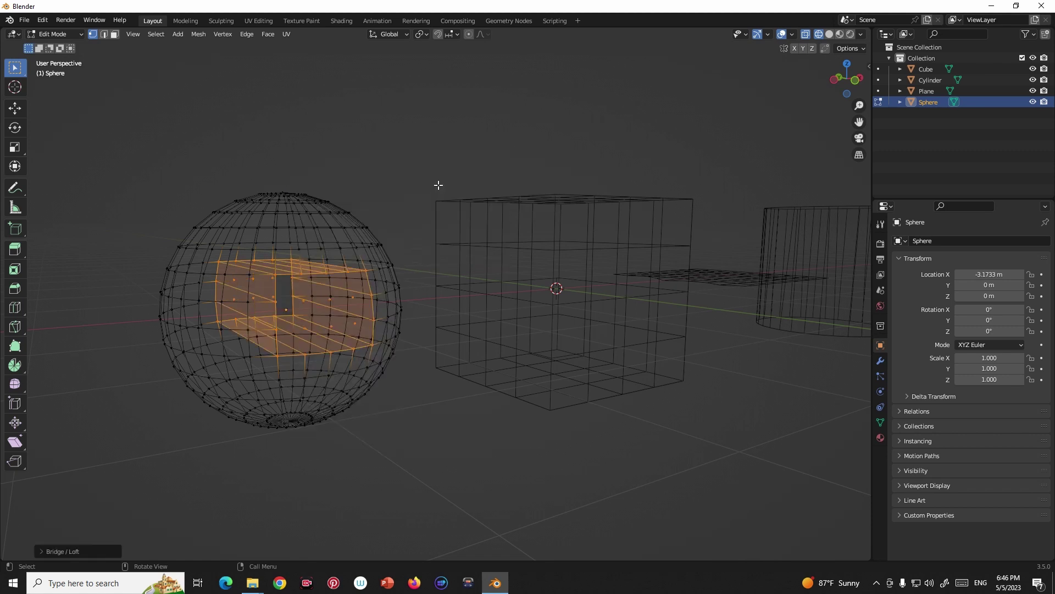
click(806, 34)
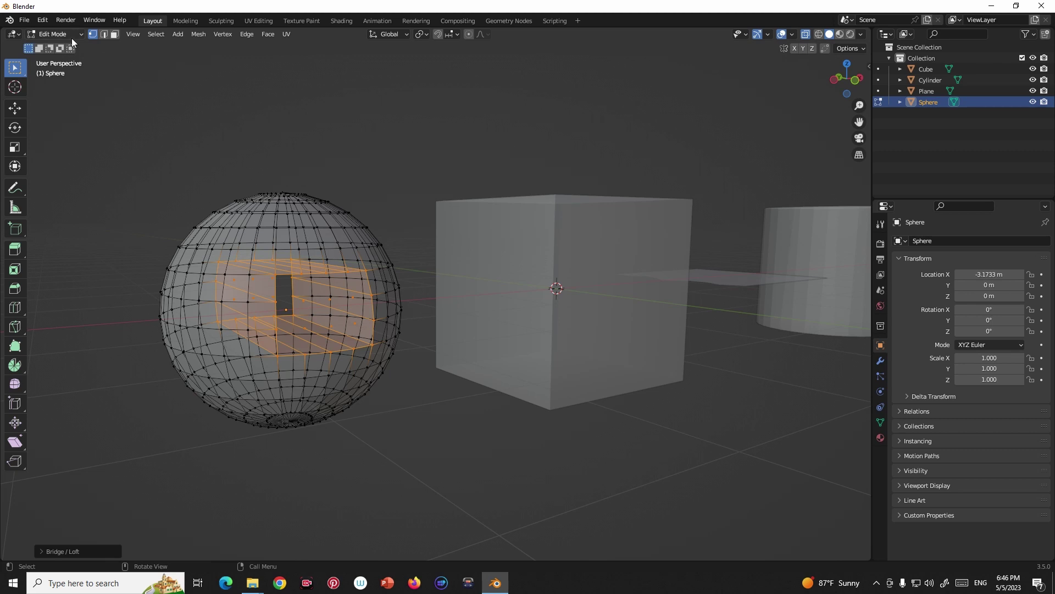
click(54, 34)
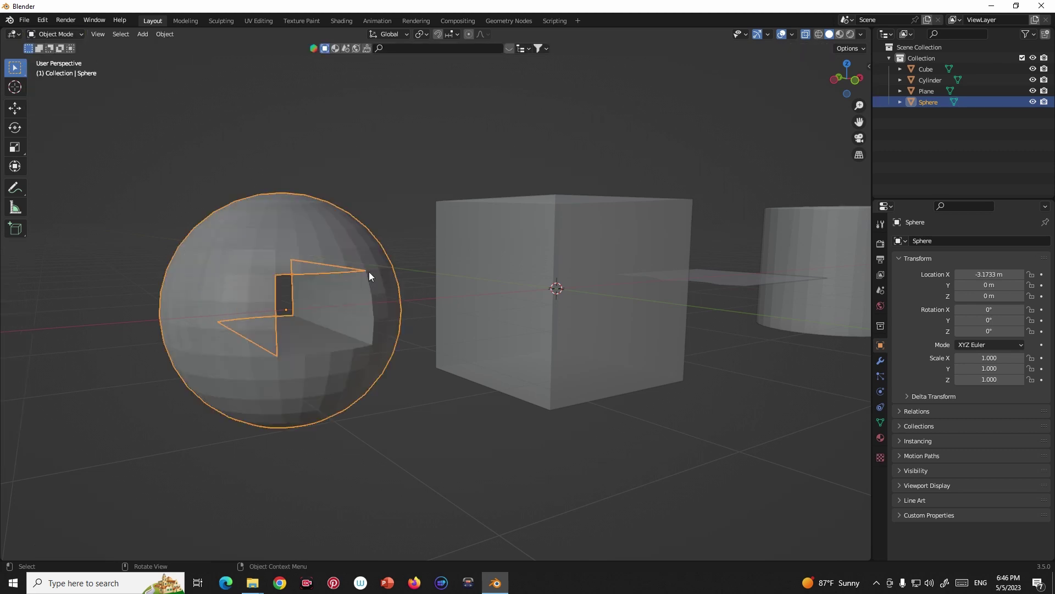
click(806, 34)
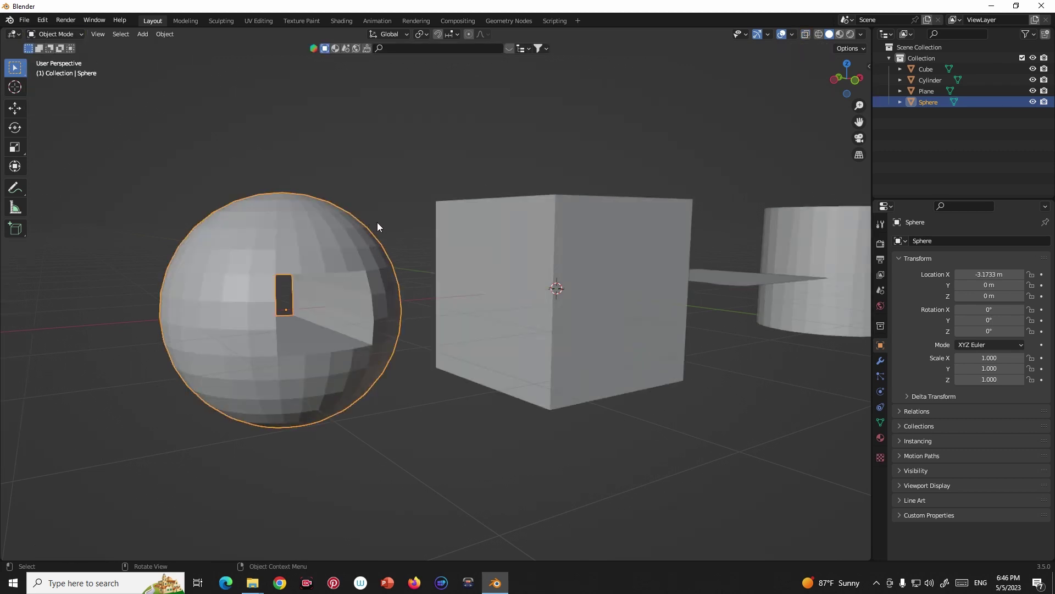
- Shade the sphere smooth
middle_drag(377, 222, 329, 236)
right_click(255, 232)
click(258, 230)
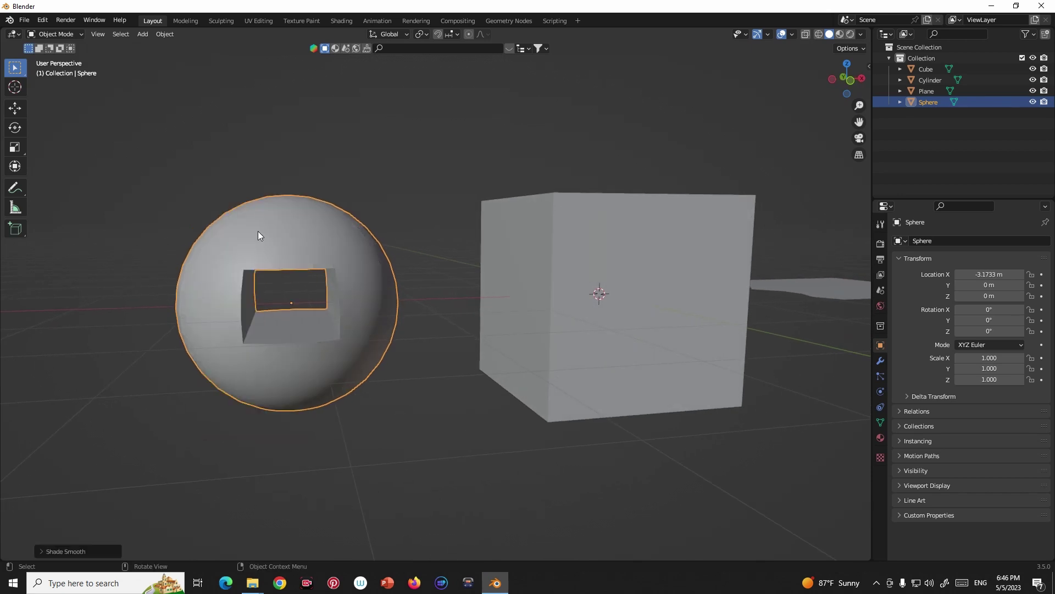
mouse_move(258, 232)
middle_down()
mouse_move(482, 255)
mouse_move(547, 242)
mouse_move(314, 247)
mouse_move(217, 279)
mouse_move(392, 267)
middle_up()
- Delete the sphere, select the cube and enter Edit Mode
key(x)
click(347, 257)
click(385, 279)
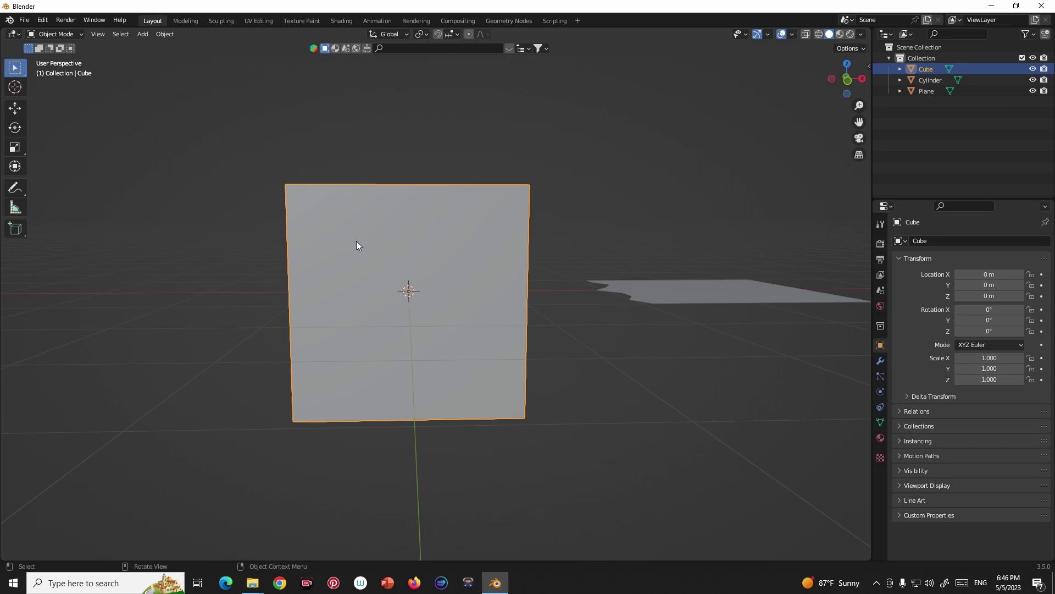
mouse_move(356, 262)
middle_down()
mouse_move(332, 207)
mouse_move(428, 296)
mouse_move(415, 334)
middle_up()
key(Tab)
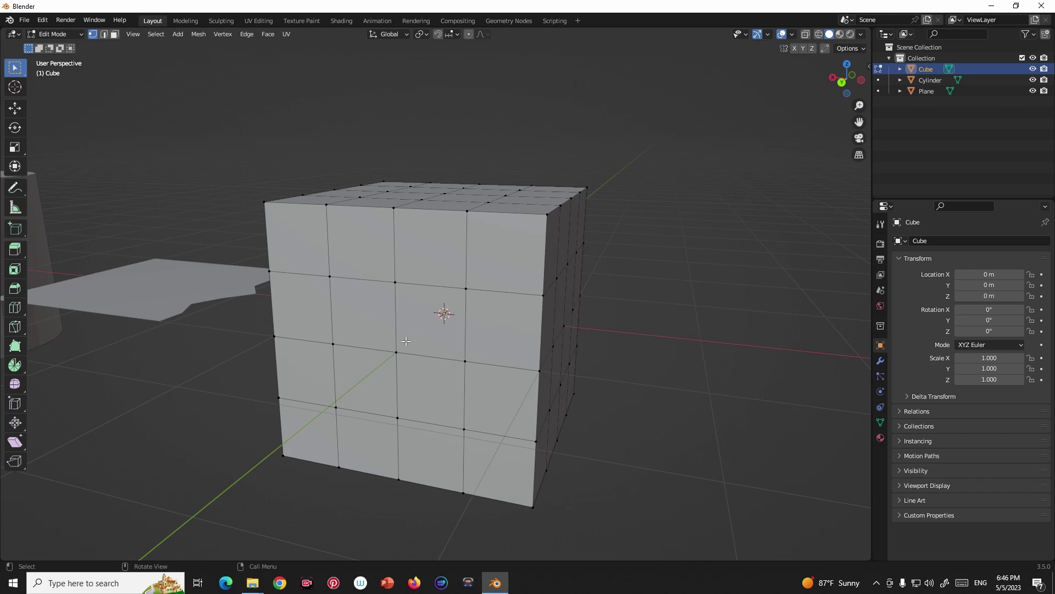
- Delete the cube's centre front vertices to open a square hole, then select its boundary loop
middle_drag(438, 334, 453, 325)
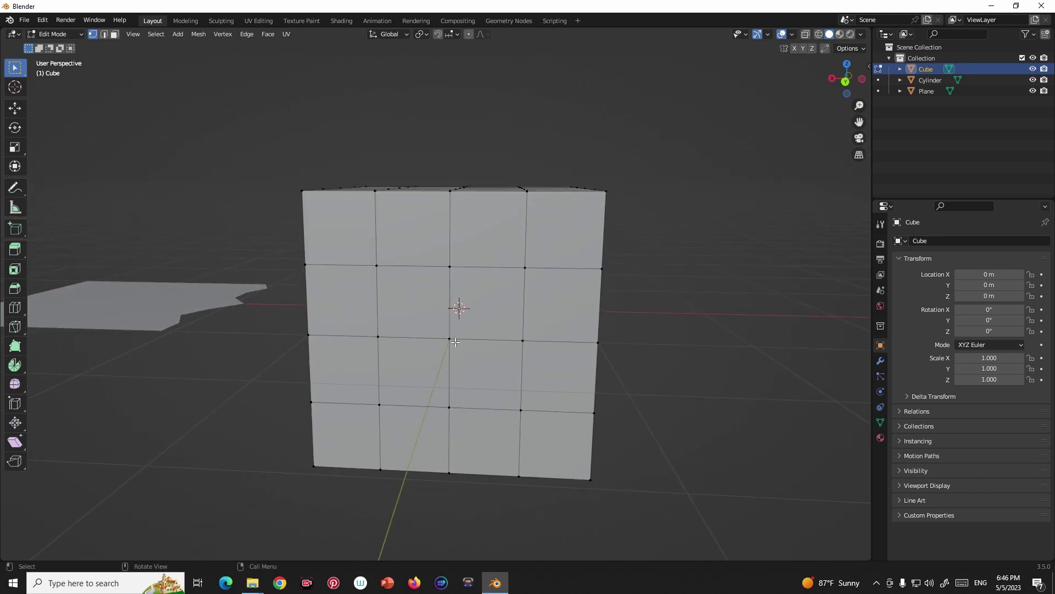
middle_drag(446, 337, 432, 332)
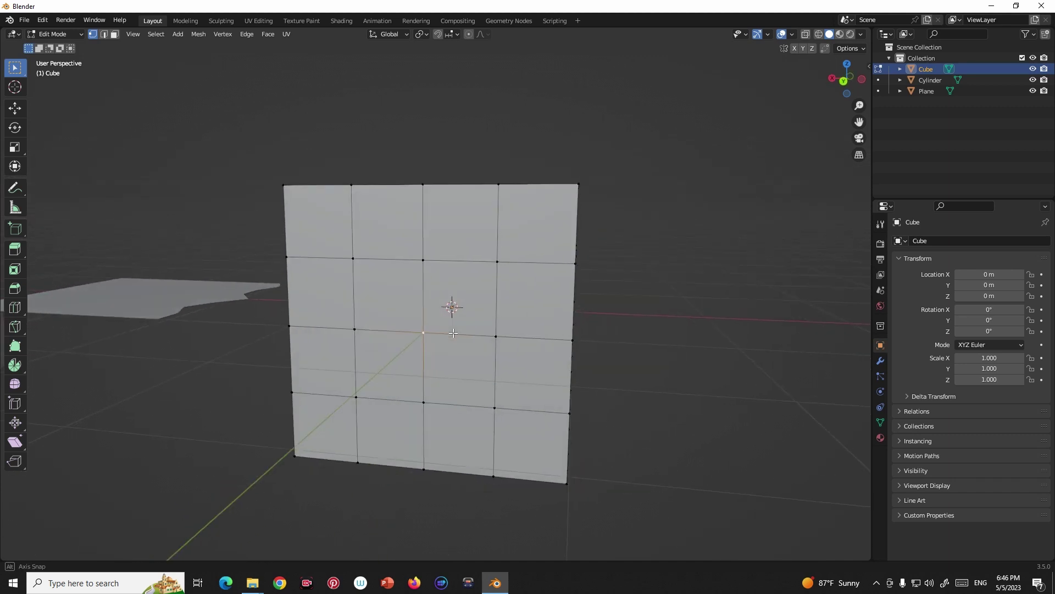
key(x)
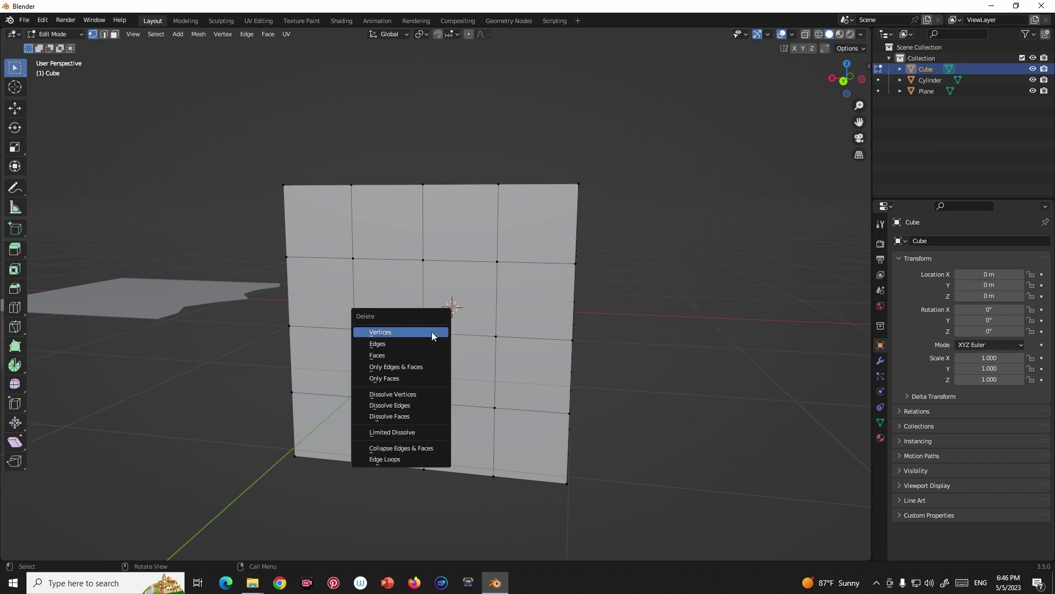
click(414, 332)
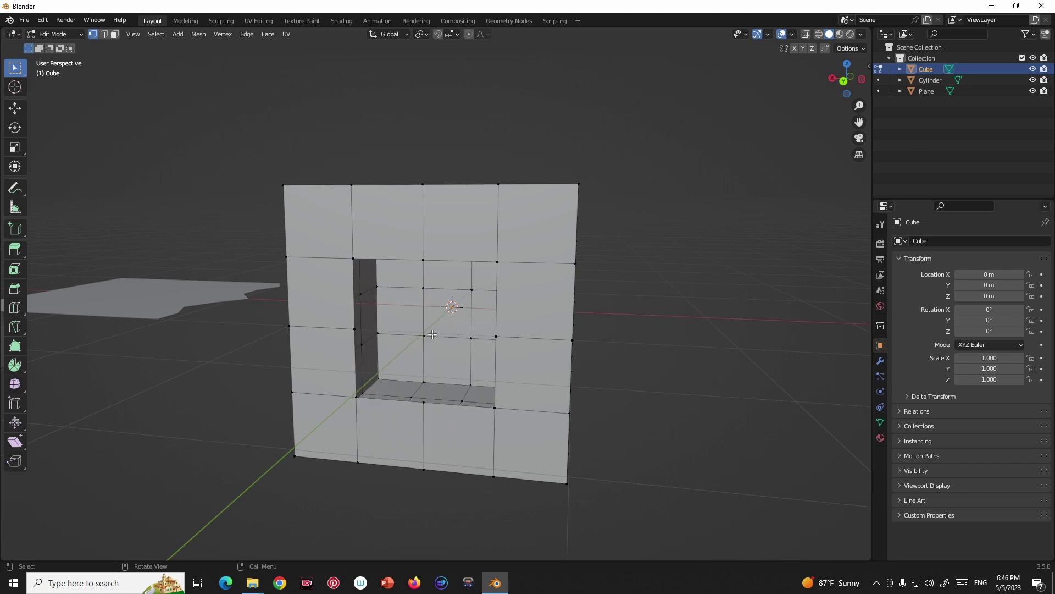
mouse_move(413, 332)
middle_down()
mouse_move(482, 333)
mouse_move(511, 255)
mouse_move(417, 228)
middle_up()
alt+click(514, 256)
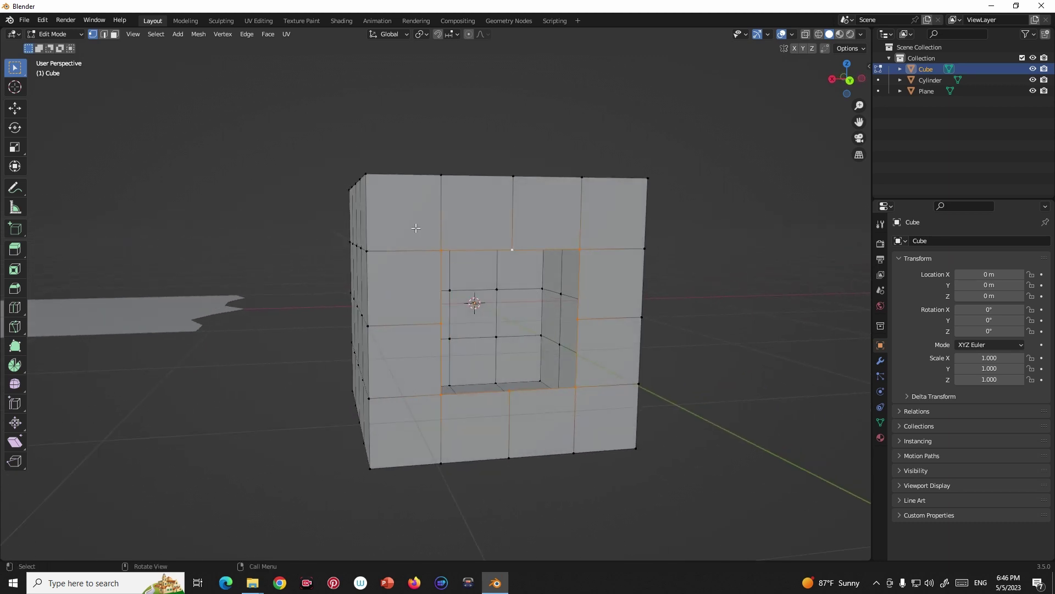
- Round the hole with LoopTools Circle, subdivide it, then apply LoopTools Relax
right_click(401, 218)
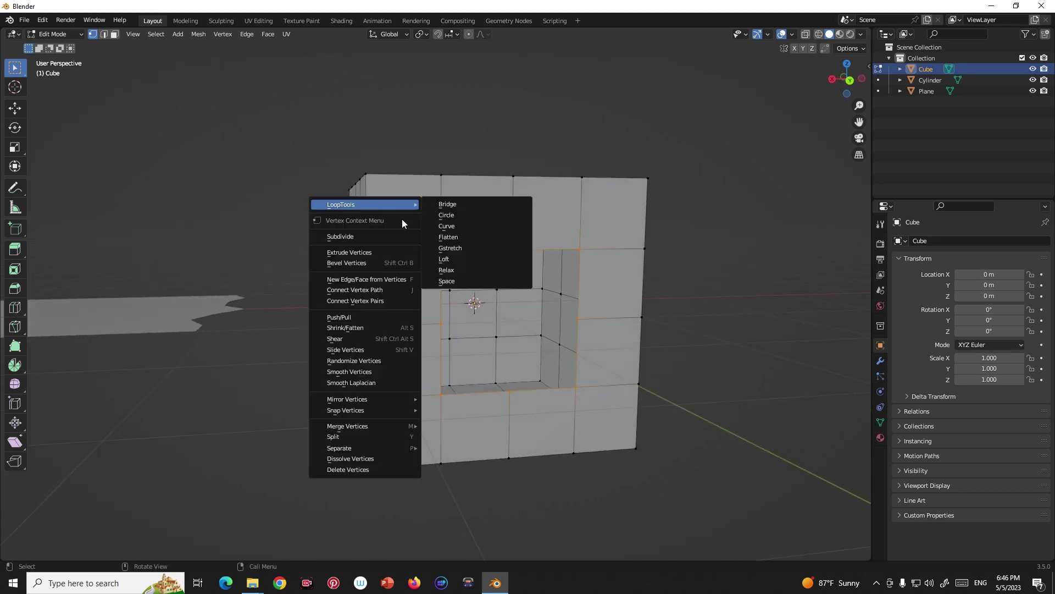
click(447, 216)
mouse_move(447, 216)
middle_down()
mouse_move(526, 240)
mouse_move(514, 286)
middle_up()
right_click(526, 240)
click(483, 253)
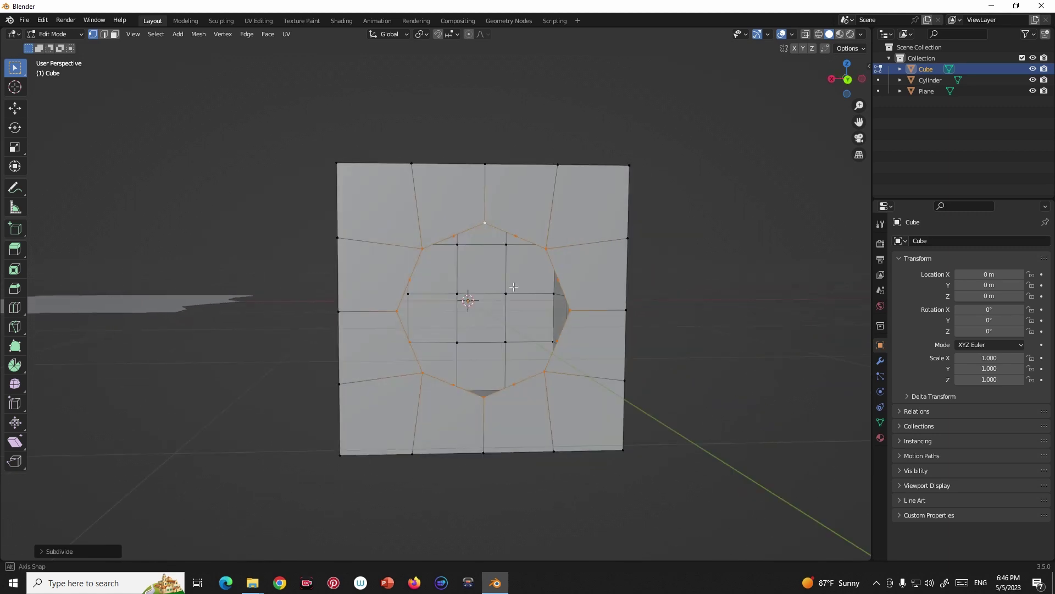
right_click(322, 190)
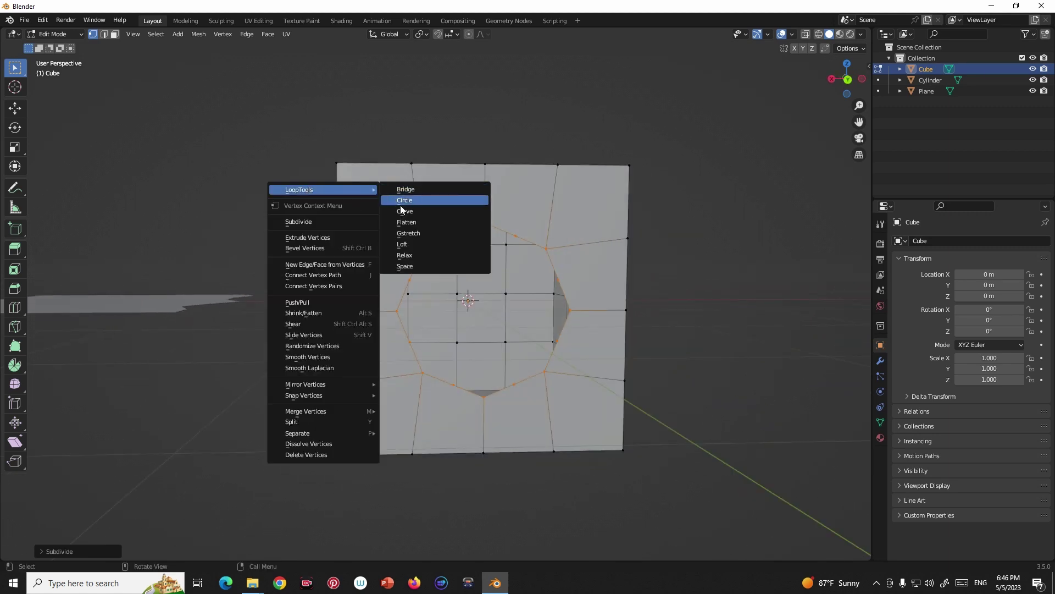
click(411, 256)
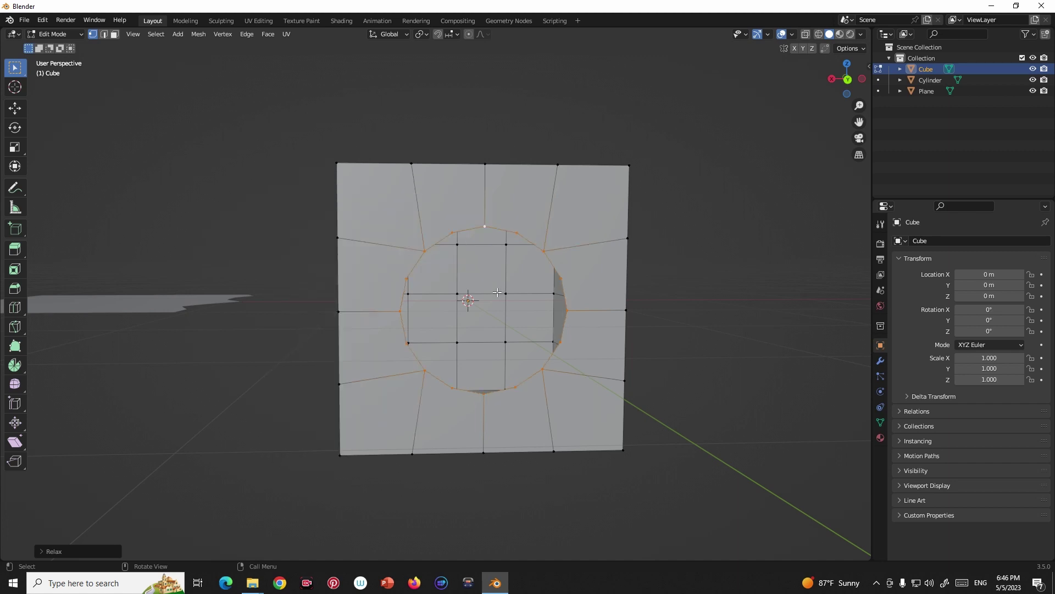
middle_drag(412, 256, 560, 316)
- Delete the cube in Object Mode, then select the plane and enter Edit Mode
key(Tab)
mouse_move(625, 328)
middle_down()
mouse_move(501, 327)
mouse_move(544, 328)
middle_up()
mouse_move(464, 315)
middle_down()
mouse_move(484, 318)
mouse_move(437, 354)
mouse_move(365, 331)
mouse_move(429, 393)
mouse_move(463, 406)
mouse_move(453, 358)
mouse_move(499, 368)
mouse_move(492, 376)
mouse_move(511, 356)
middle_up()
scroll(495, 319, down, 2)
key(x)
click(507, 328)
click(365, 331)
key(Tab)
scroll(494, 374, up, 2)
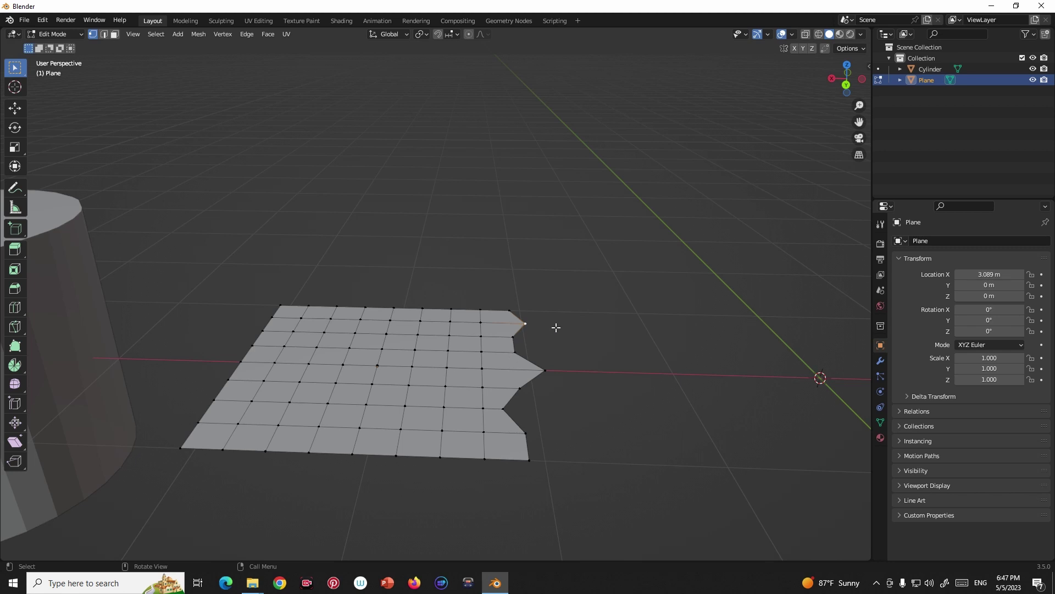
- Select the plane's right-edge vertices corner to corner and straighten them with LoopTools Gstretch
click(510, 311)
ctrl+click(528, 460)
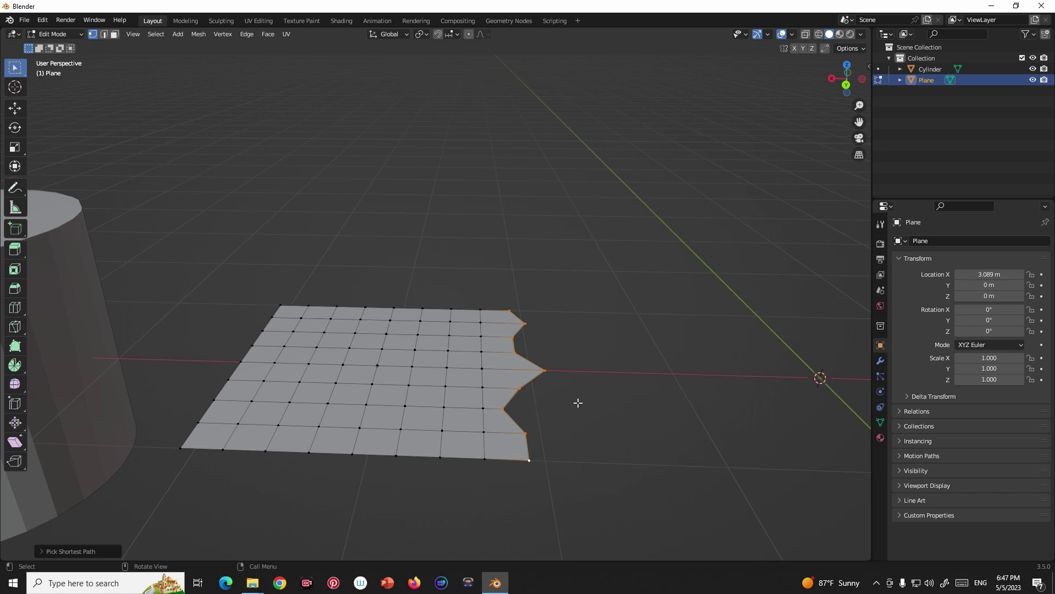
right_click(552, 221)
mouse_move(517, 205)
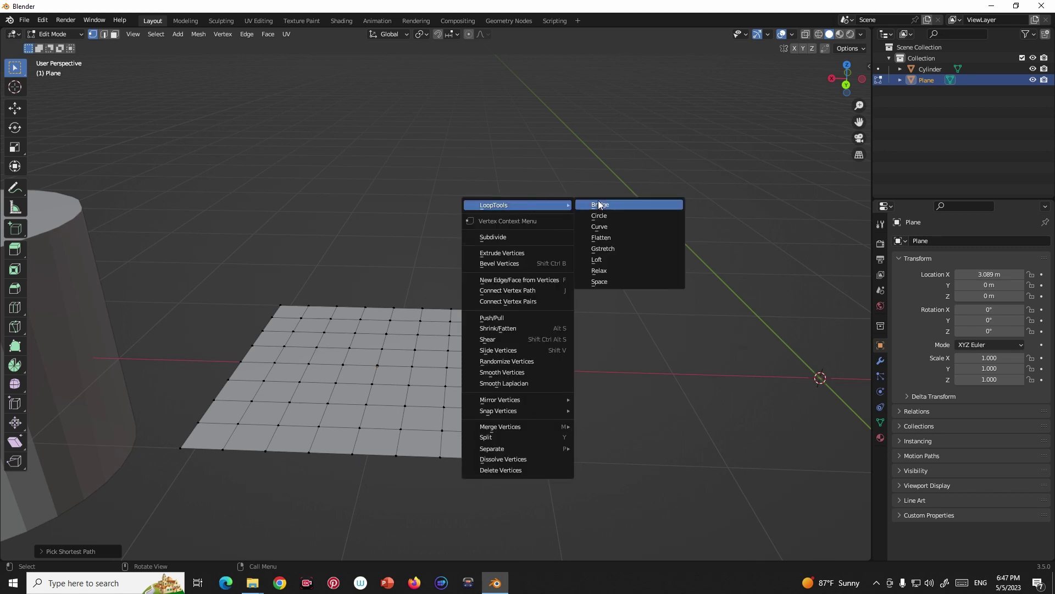
click(607, 249)
mouse_move(529, 381)
middle_down()
mouse_move(471, 382)
mouse_move(520, 387)
middle_up()
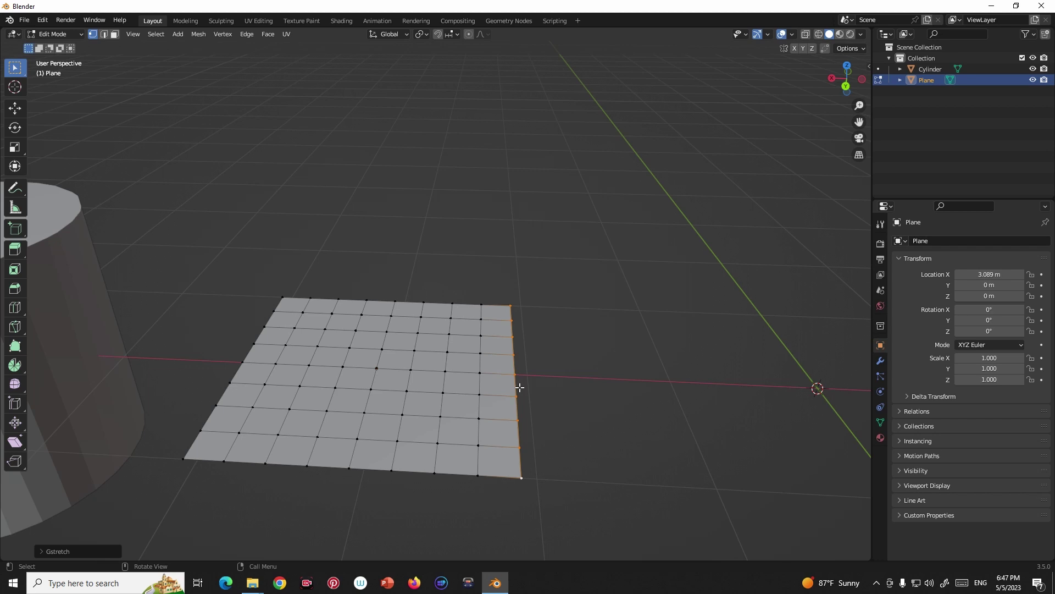
scroll(520, 387, down, 2)
ctrl+scroll(517, 379, up, 4)
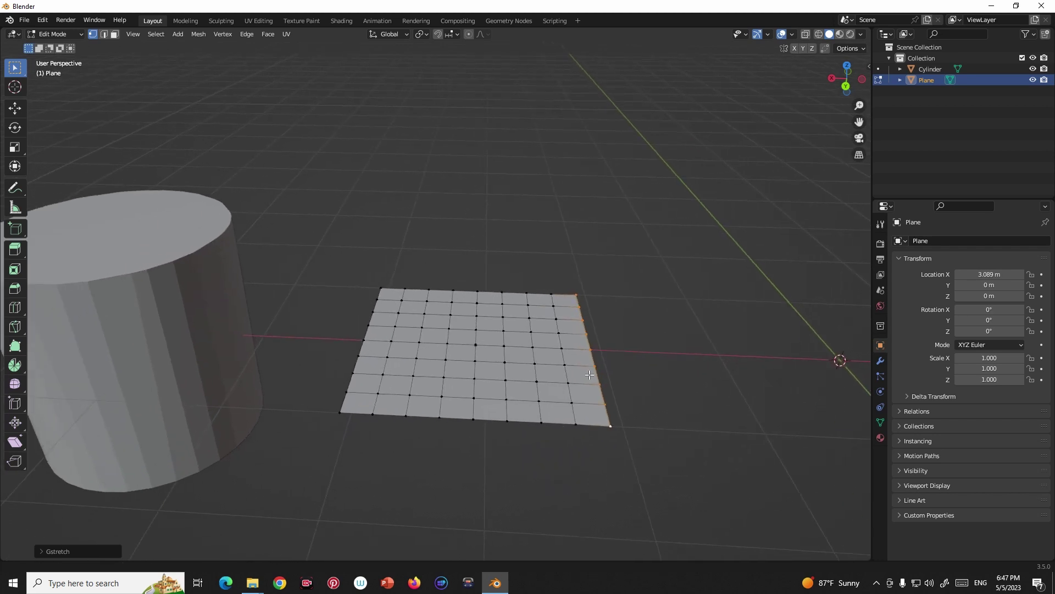
key(Tab)
- Delete the plane, select the cylinder and enter Edit Mode
key(Delete)
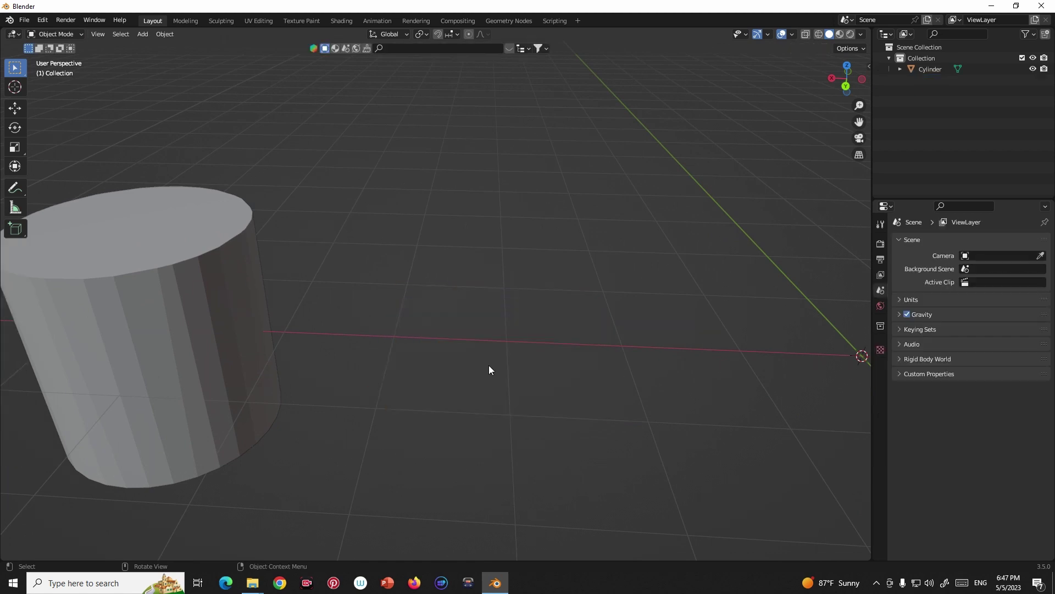
shift+middle_drag(489, 365, 592, 361)
shift+middle_drag(353, 311, 490, 326)
click(408, 311)
mouse_move(395, 323)
shift+middle_down()
mouse_move(556, 325)
mouse_move(596, 314)
mouse_move(516, 332)
mouse_move(465, 315)
shift+middle_up()
key(Tab)
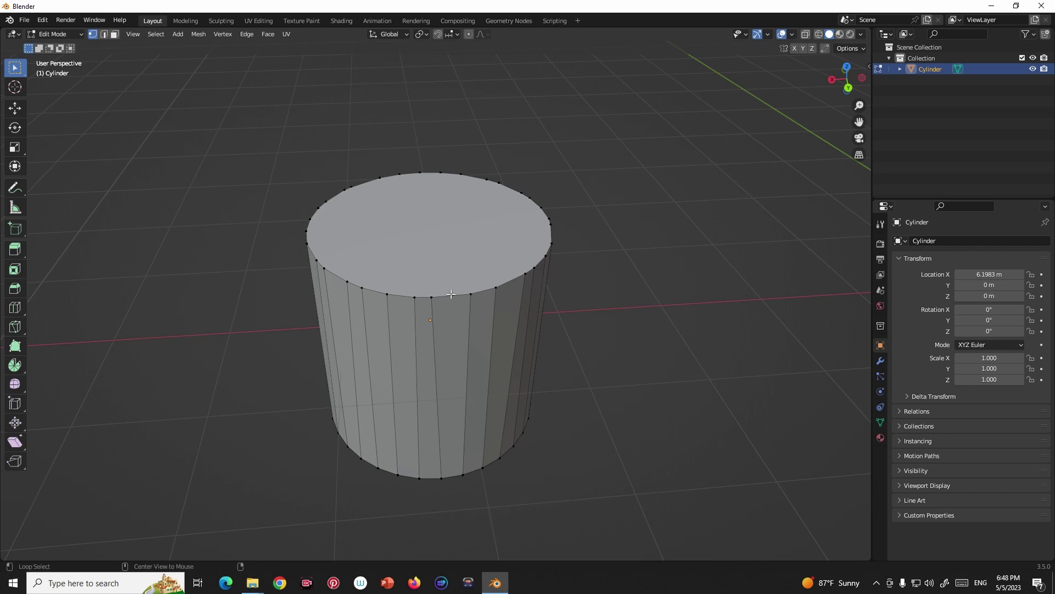
- Slide one of the cylinder's top-rim vertices sideways along its edge
alt+click(451, 294)
mouse_move(451, 293)
middle_down()
mouse_move(528, 300)
mouse_move(455, 302)
mouse_move(484, 304)
middle_up()
scroll(462, 308, up, 2)
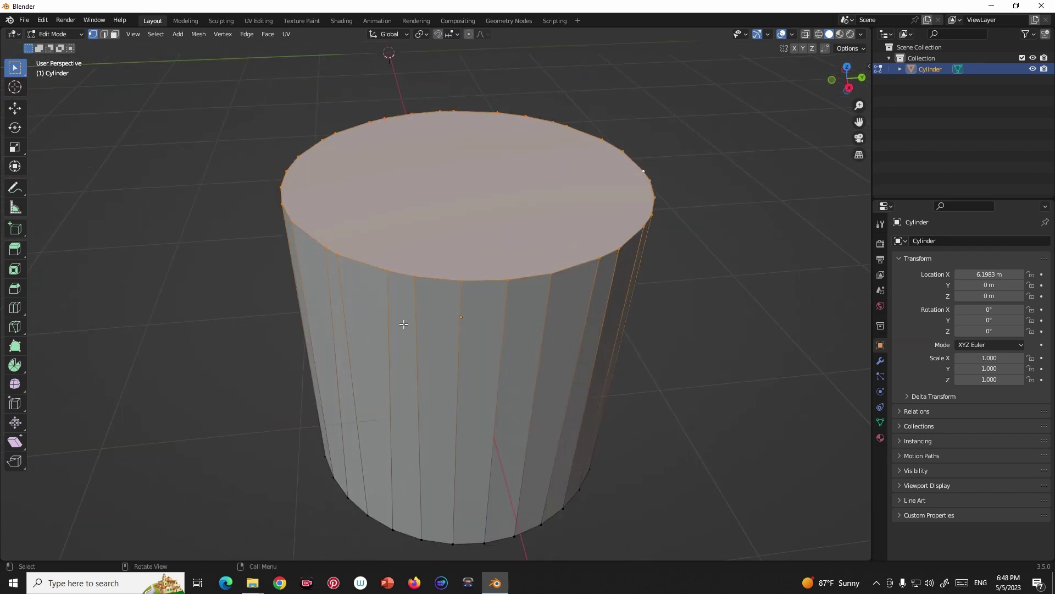
mouse_move(401, 322)
middle_down()
mouse_move(396, 353)
mouse_move(426, 331)
middle_up()
click(430, 308)
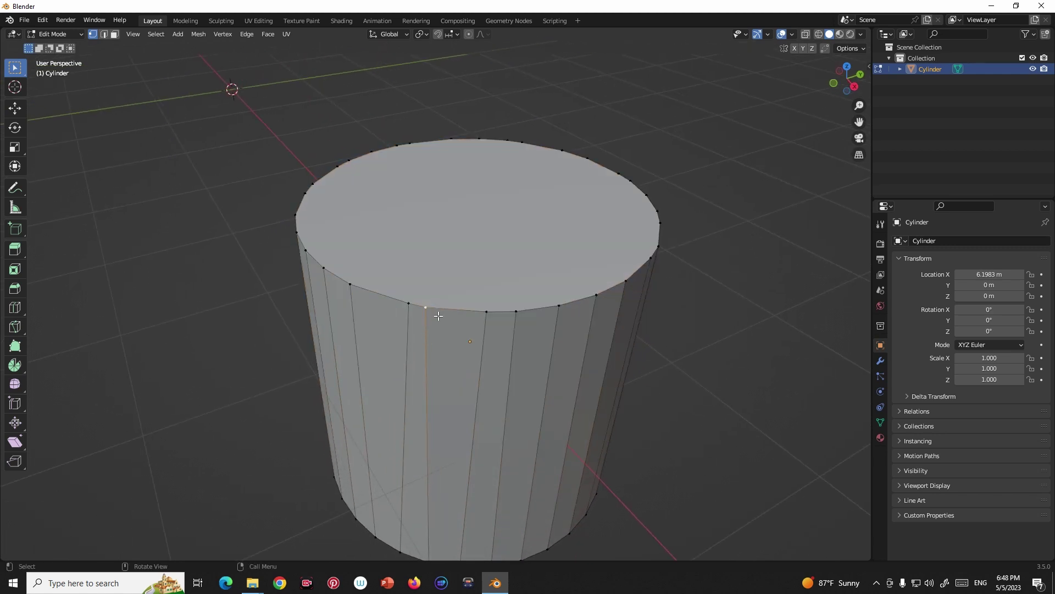
key(shift+v)
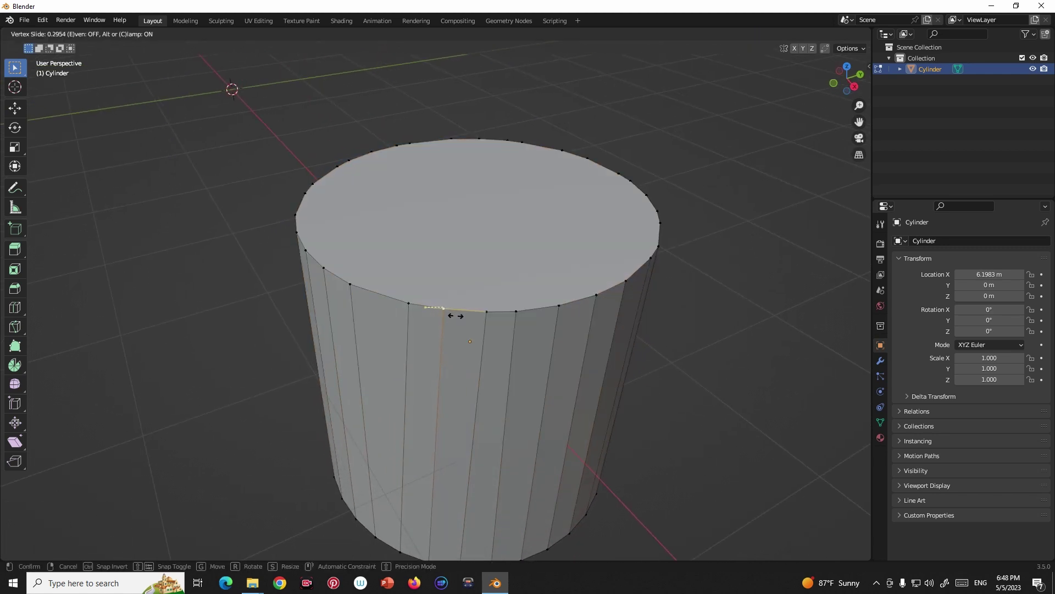
click(456, 315)
- Slide a second top-rim vertex, then select the whole top edge loop
middle_drag(455, 315, 500, 308)
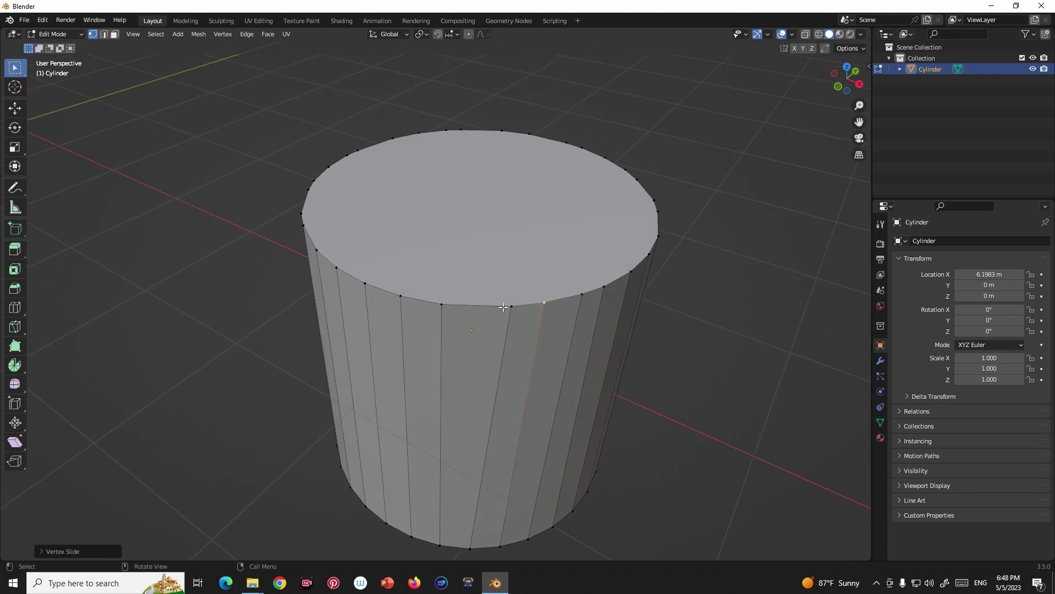
key(shift+v)
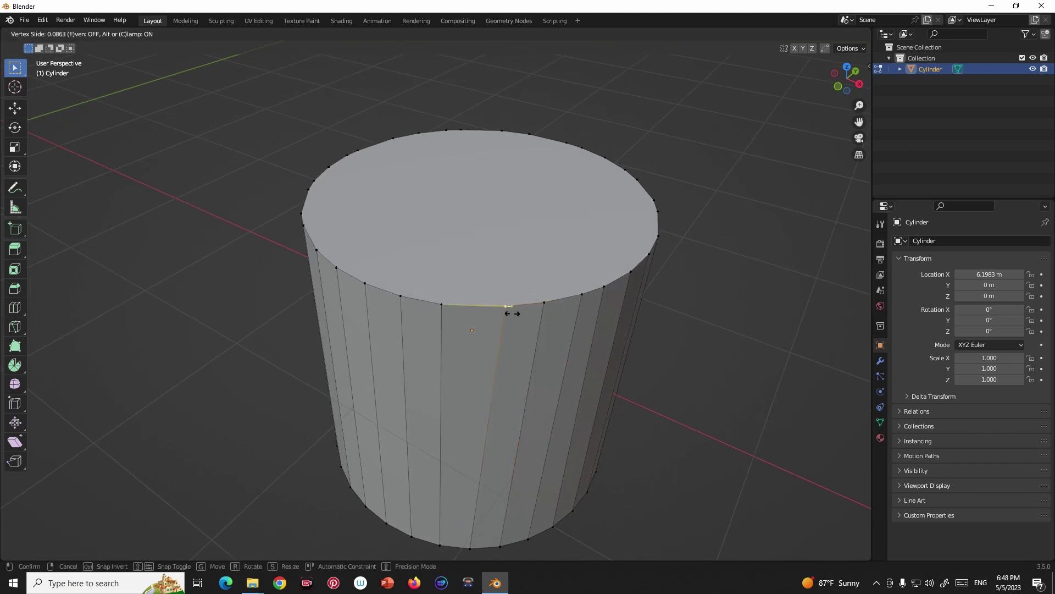
click(495, 313)
mouse_move(494, 314)
middle_down()
mouse_move(429, 328)
mouse_move(484, 325)
mouse_move(472, 329)
mouse_move(455, 238)
middle_up()
alt+click(483, 324)
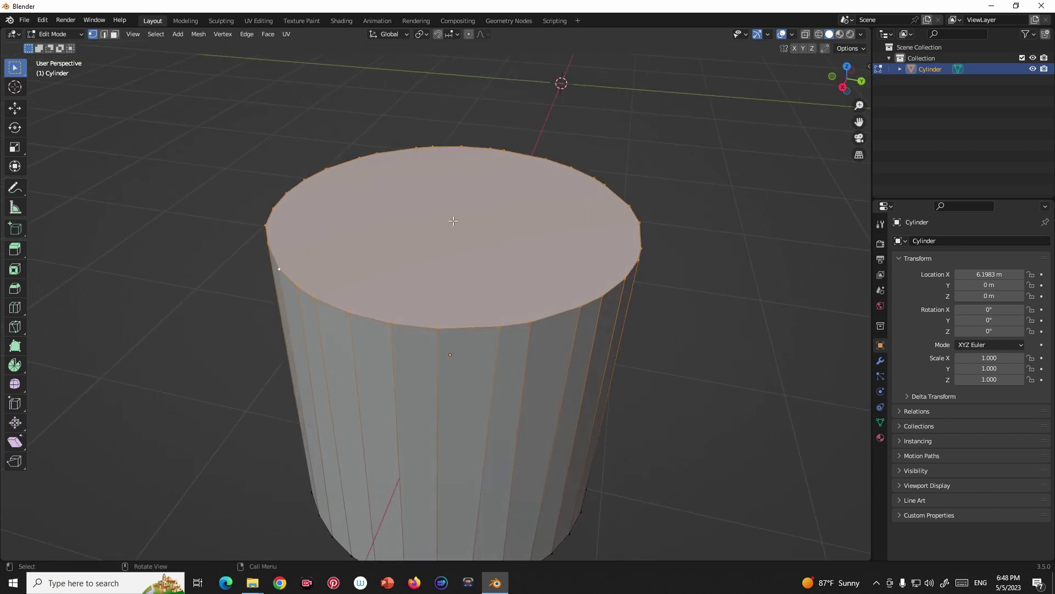
- Apply LoopTools Space to the top rim vertices, clear the selection and leave Edit Mode
right_click(453, 221)
mouse_move(414, 205)
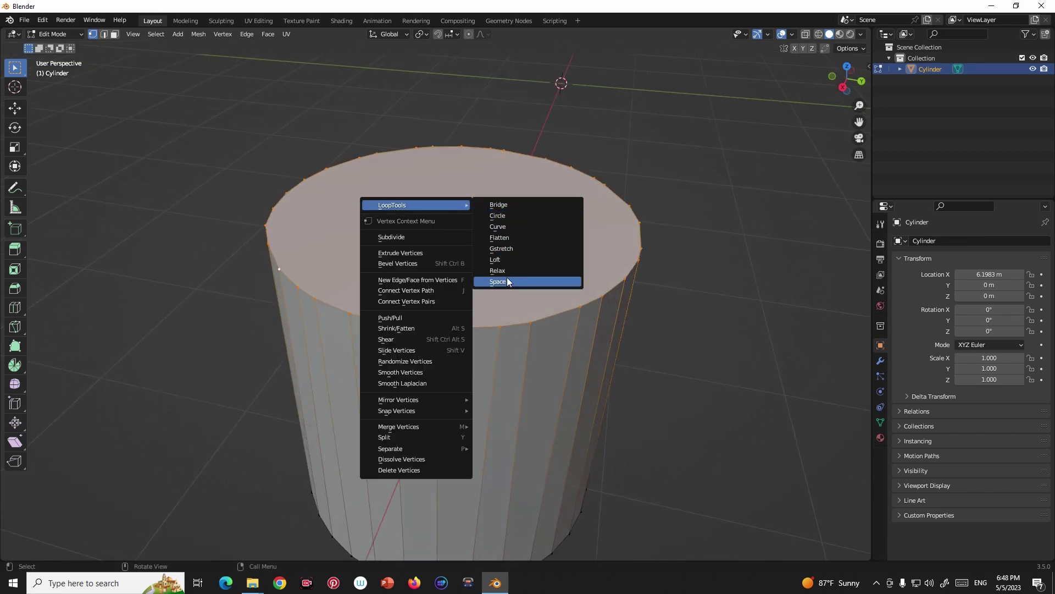
click(500, 281)
middle_drag(500, 282, 585, 339)
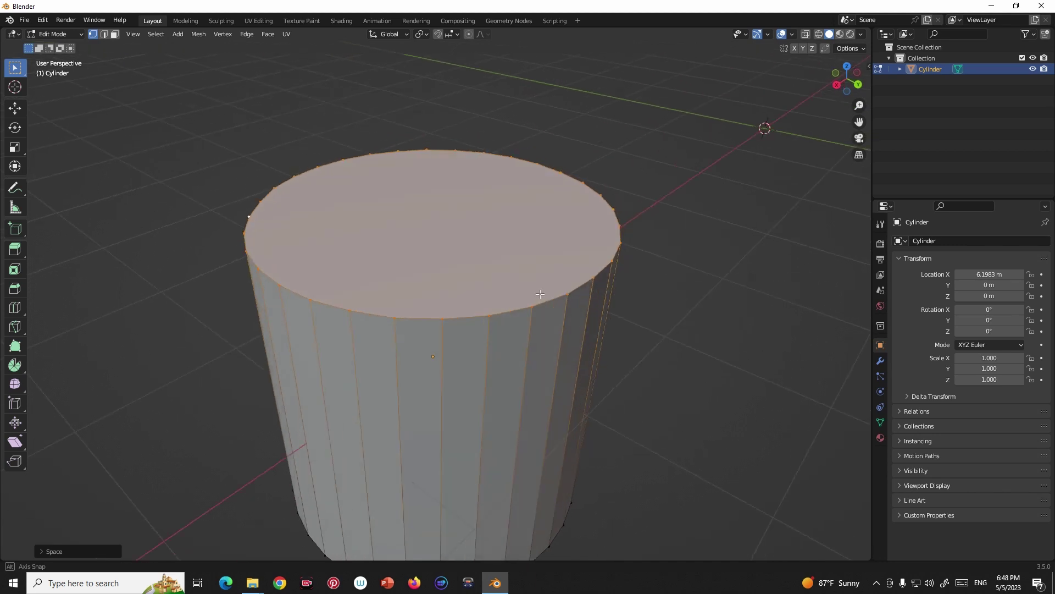
click(585, 339)
mouse_move(503, 341)
middle_down()
mouse_move(562, 353)
mouse_move(532, 322)
mouse_move(523, 326)
mouse_move(562, 325)
middle_up()
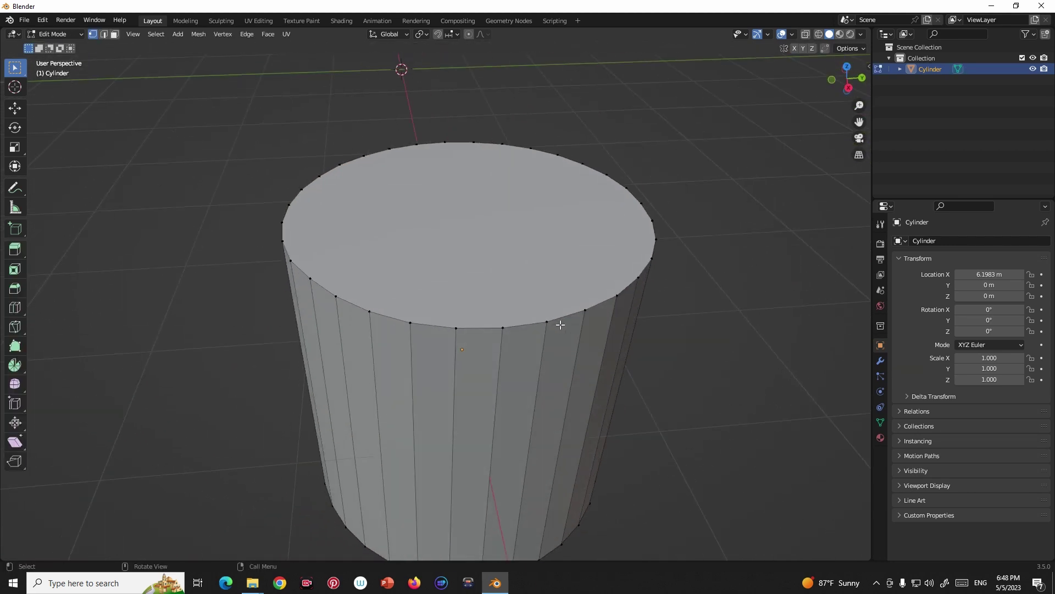
key(Tab)
key(Tab)
- Reselect the cylinder's top rim loop, space it evenly with LoopTools, and return to Object Mode
alt+click(547, 325)
mouse_move(509, 352)
middle_down()
mouse_move(624, 342)
mouse_move(537, 335)
mouse_move(285, 223)
middle_up()
right_click(222, 193)
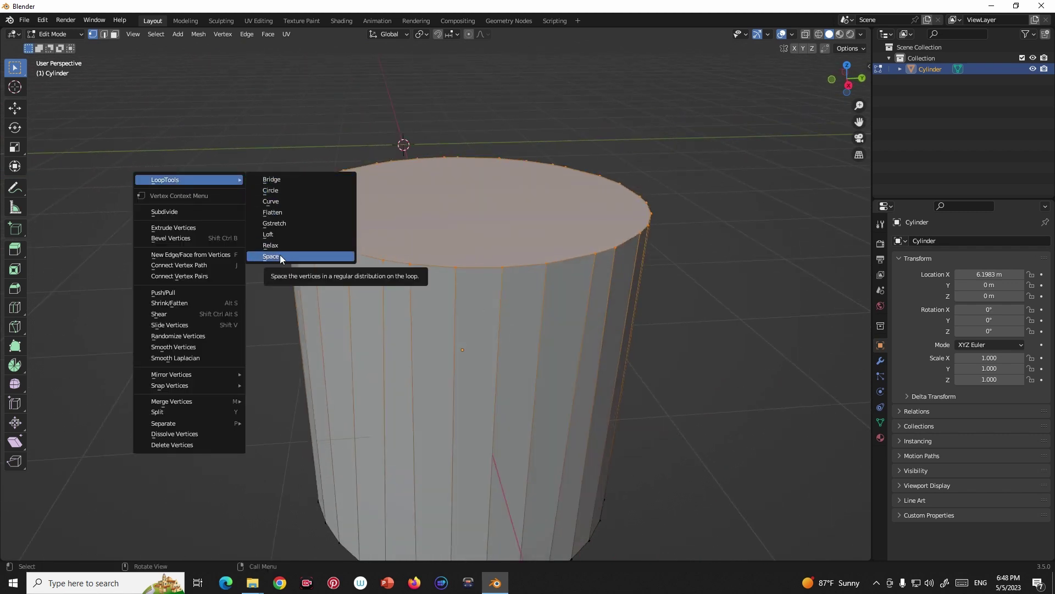
click(279, 256)
mouse_move(283, 252)
middle_down()
mouse_move(421, 290)
mouse_move(451, 309)
mouse_move(528, 301)
middle_up()
key(Tab)
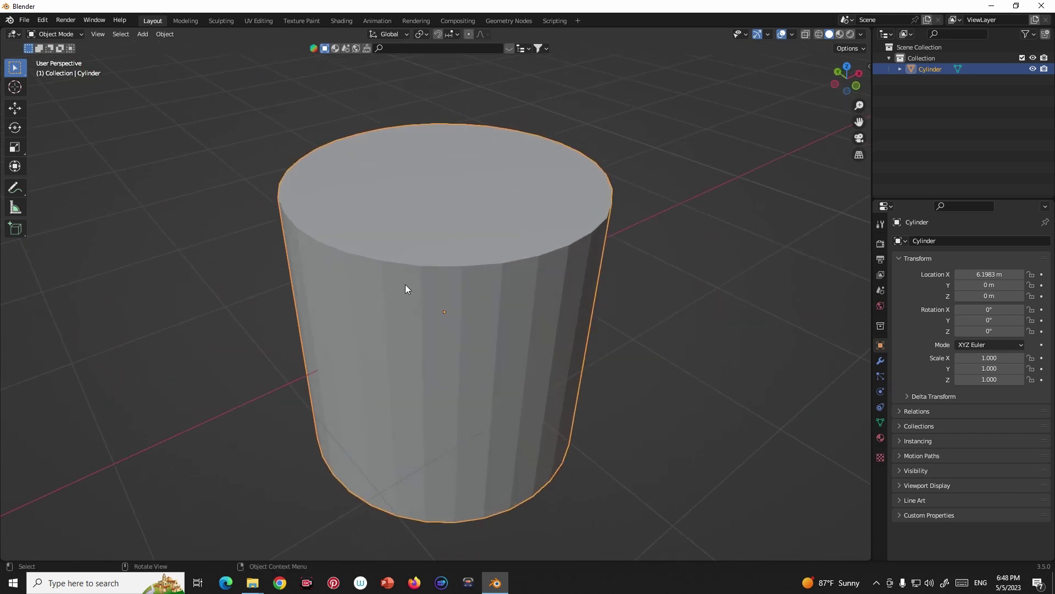
scroll(406, 285, down, 1)
scroll(418, 275, down, 2)
scroll(385, 261, down, 1)
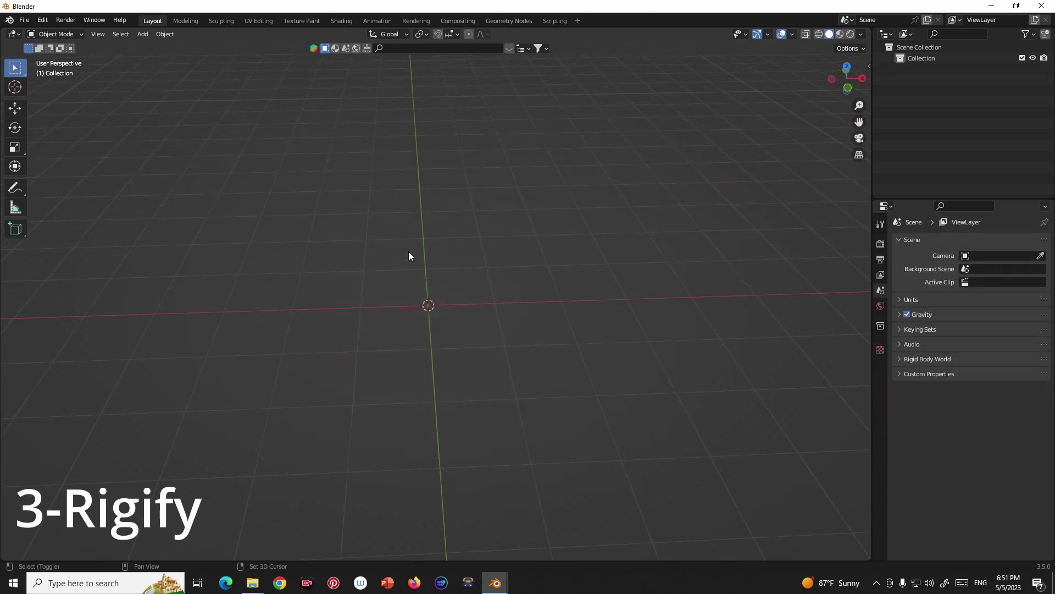
key(shift+a)
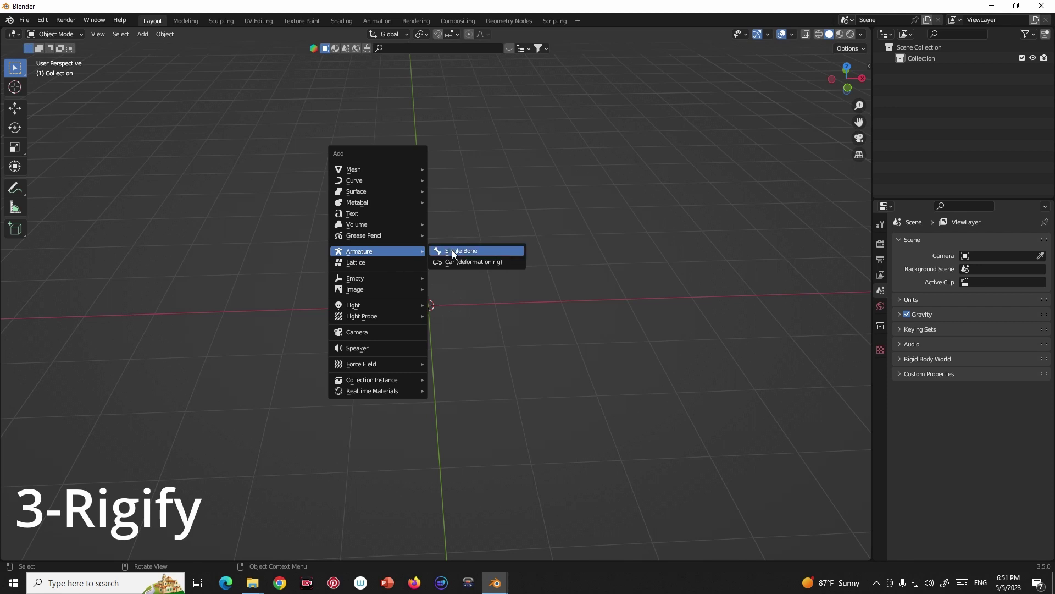
click(457, 253)
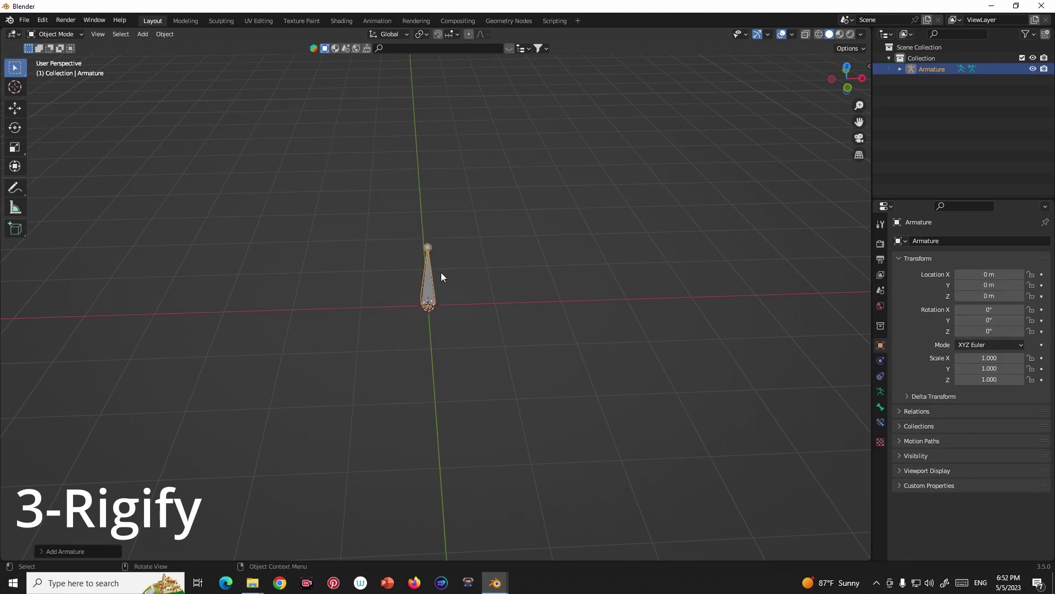
key(x)
click(420, 266)
key(shift+a)
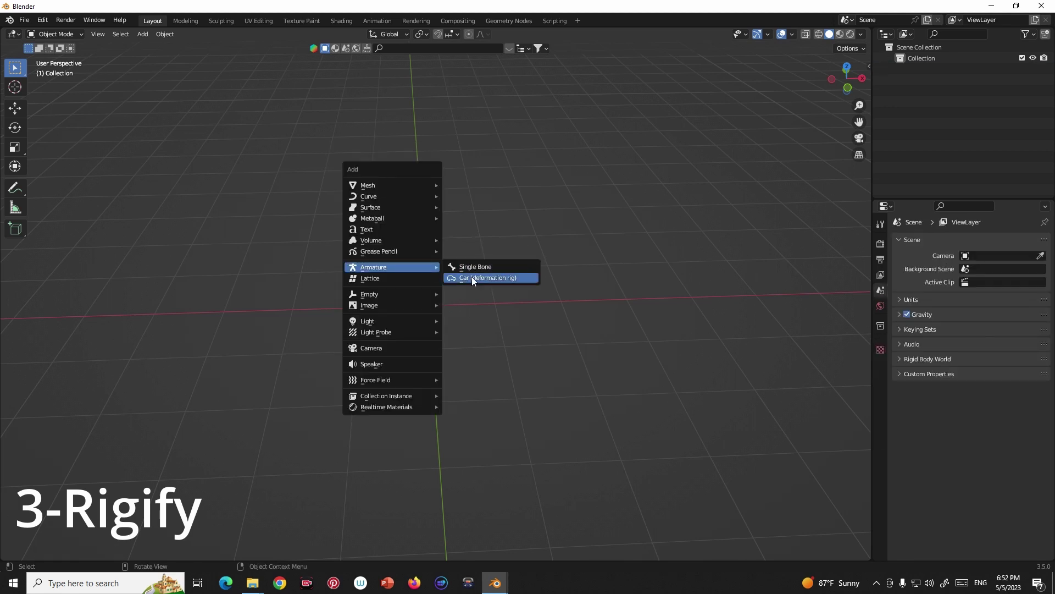
click(472, 279)
middle_drag(507, 301, 516, 298)
key(x)
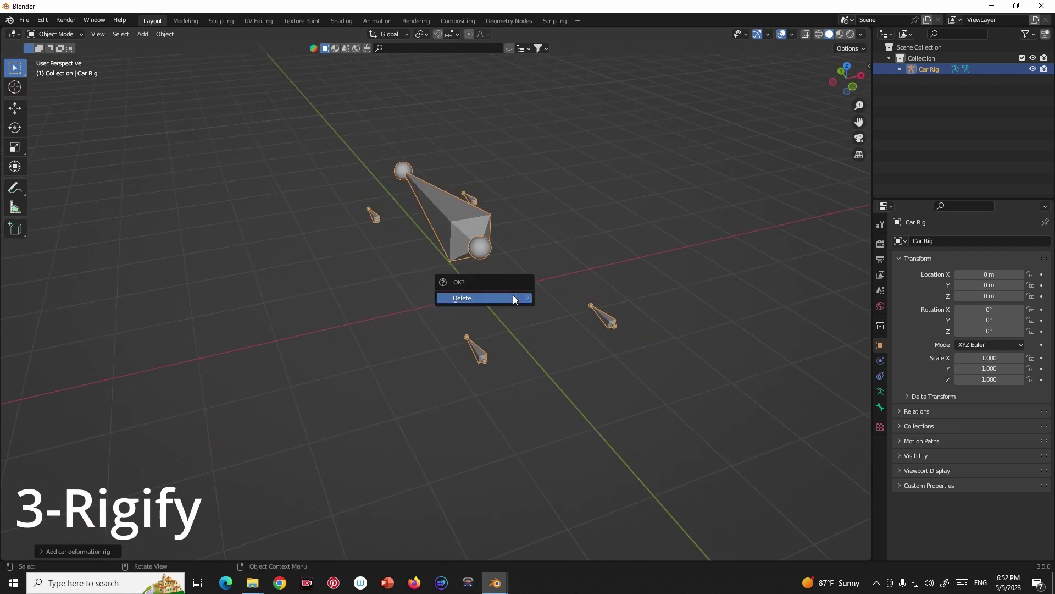
click(513, 298)
- Search add-ons for 'RIGG', enable Rigging: Rigify, and save the preferences
click(43, 20)
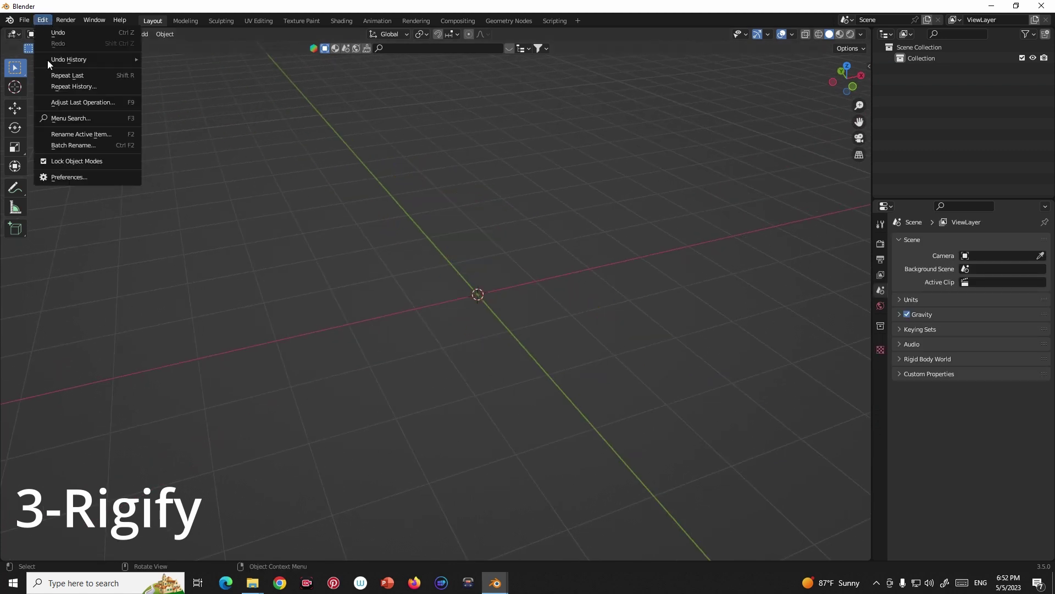
click(57, 174)
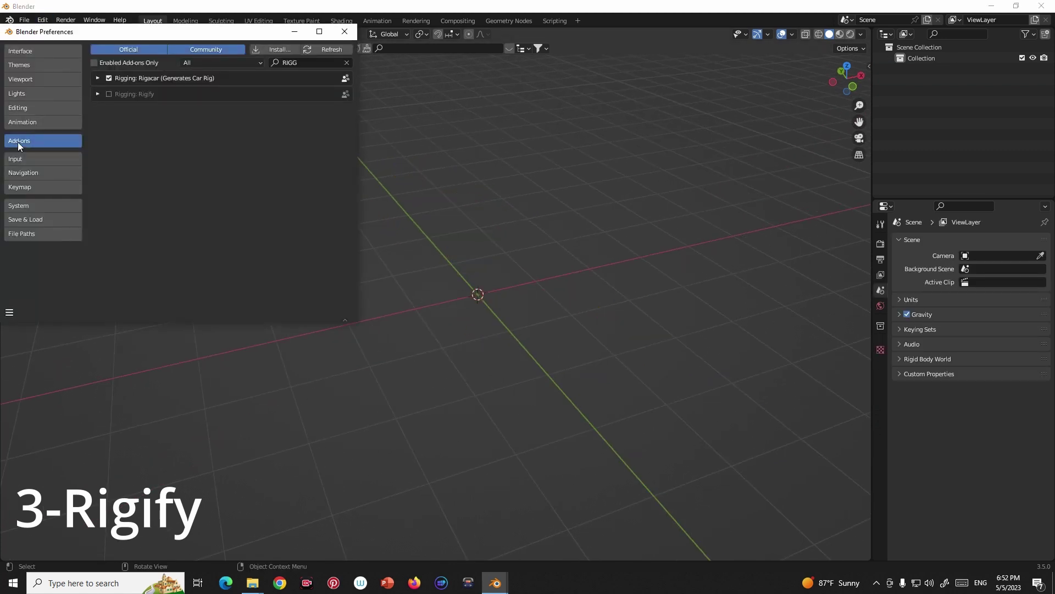
click(312, 61)
text(RIG)
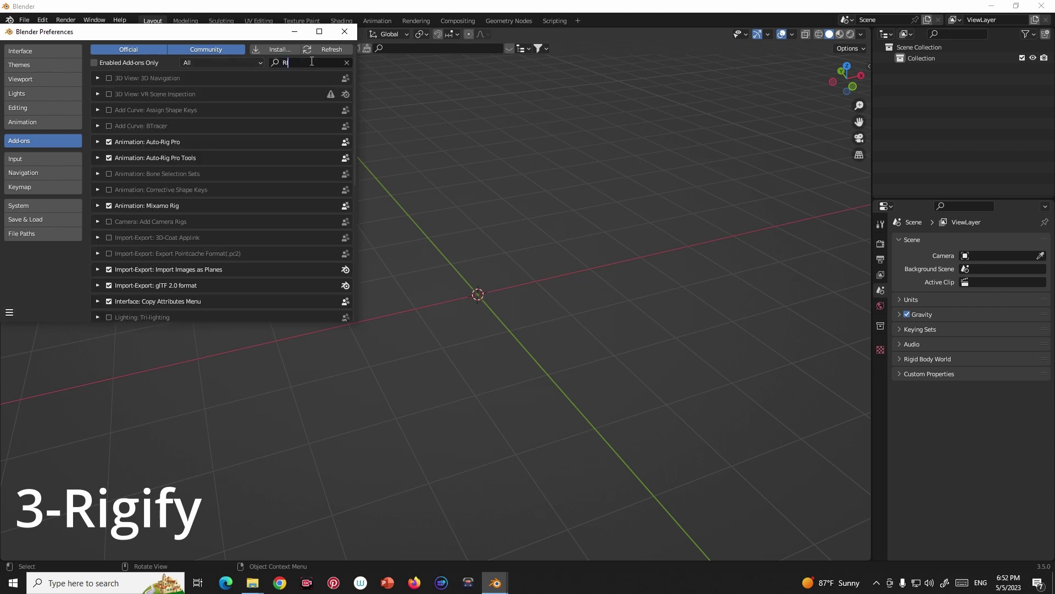
text(G)
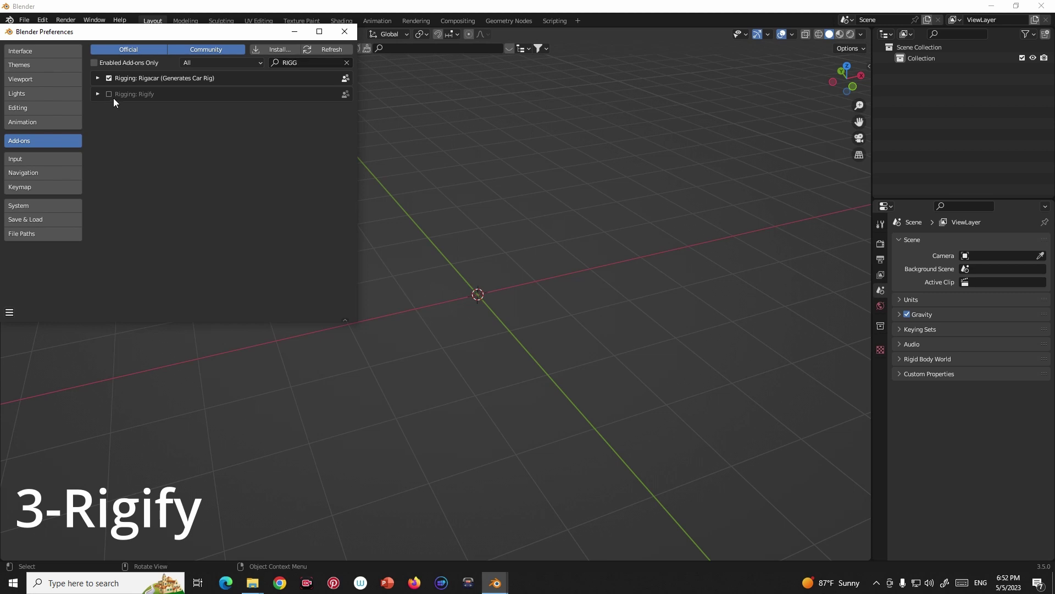
click(109, 94)
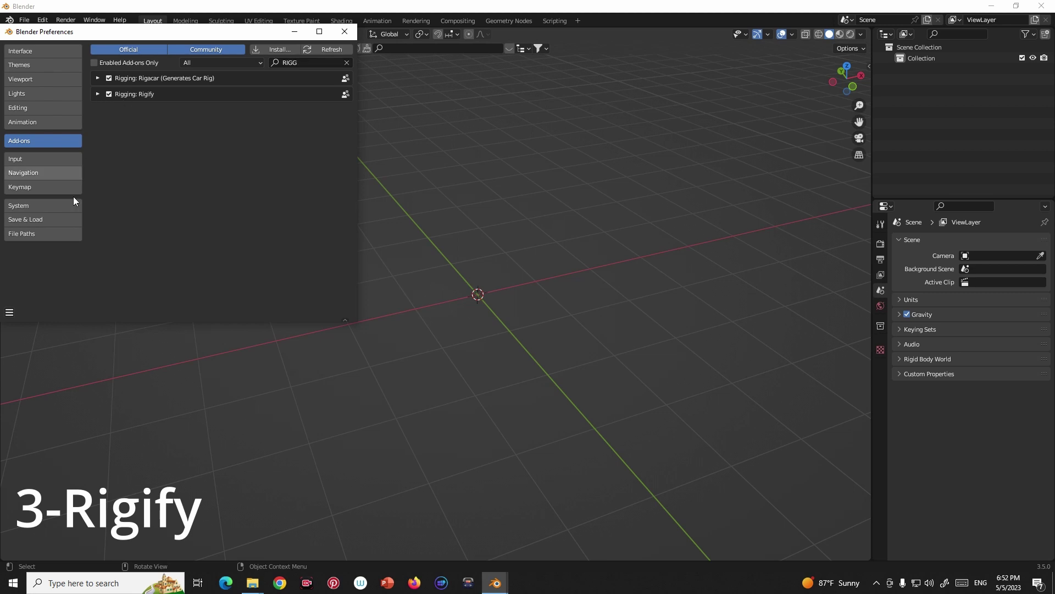
click(12, 314)
click(32, 287)
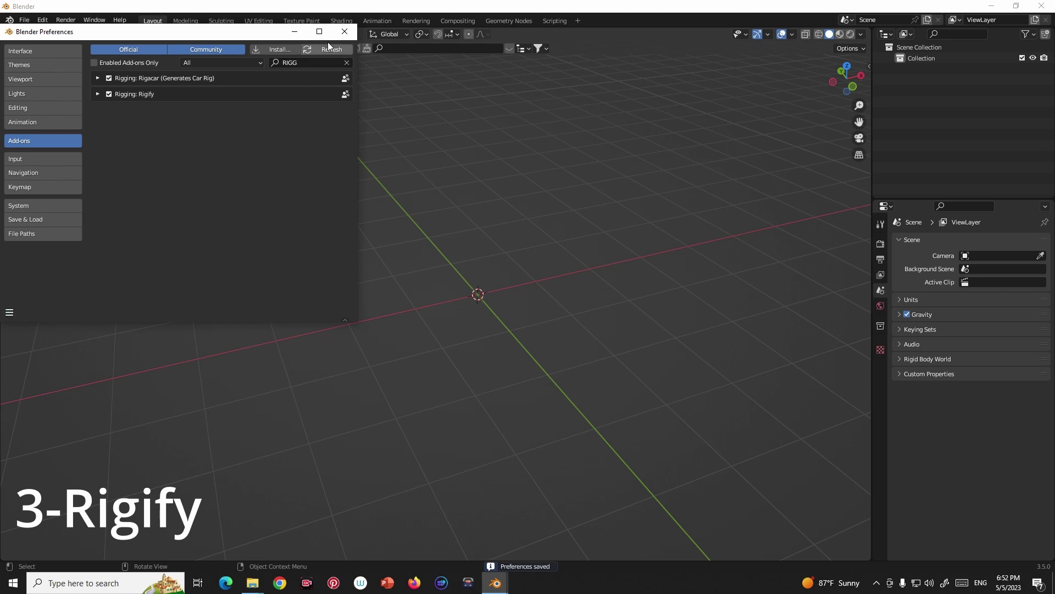
click(345, 31)
key(shift+a)
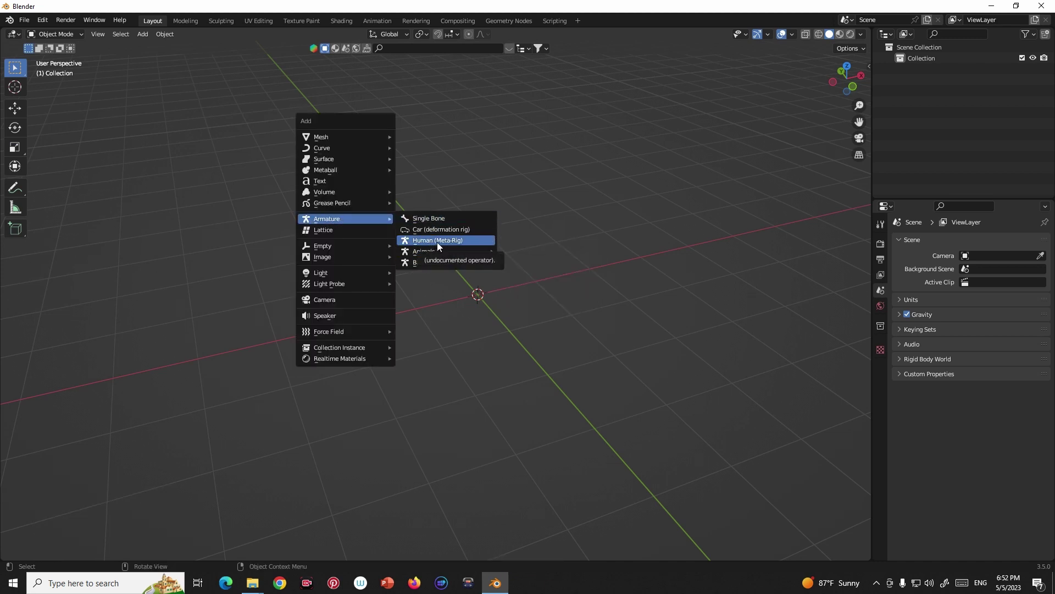
- Add a Human meta-rig moved left along X and a Basic Human meta-rig placed right
click(437, 242)
key(g)
key(x)
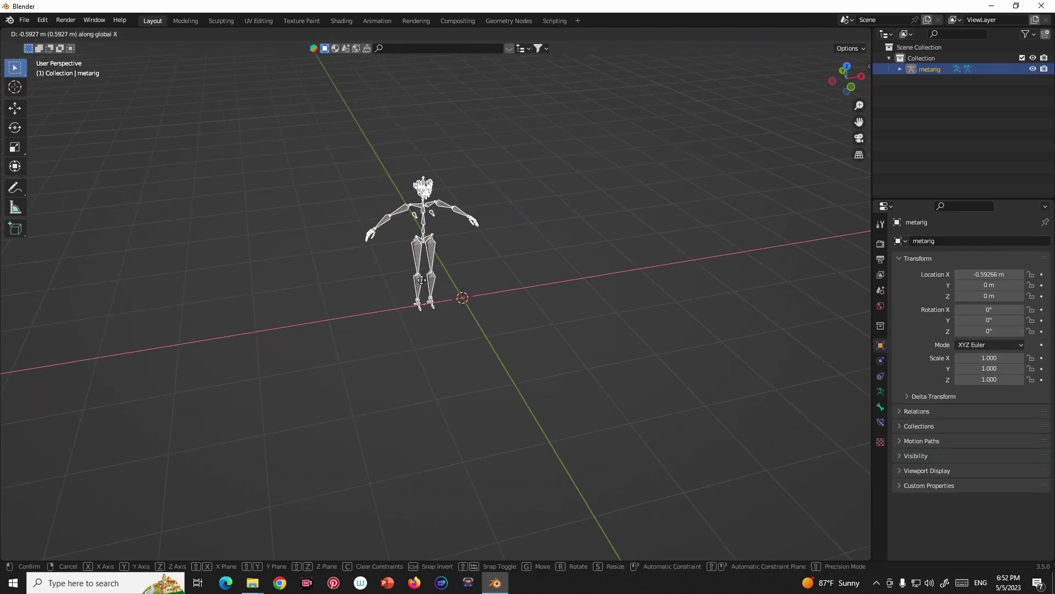
click(239, 275)
key(shift+a)
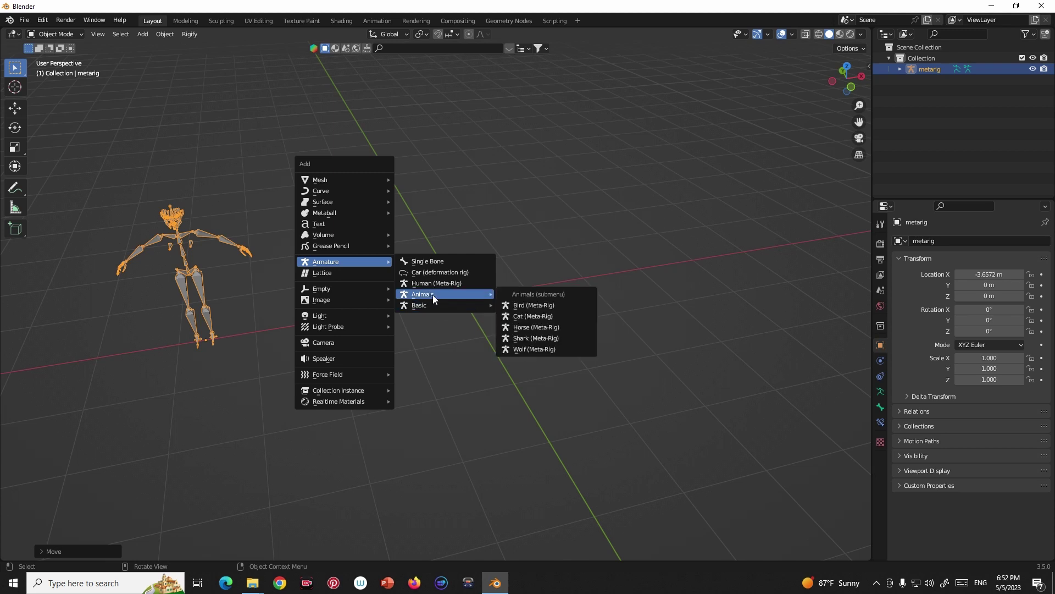
mouse_move(445, 305)
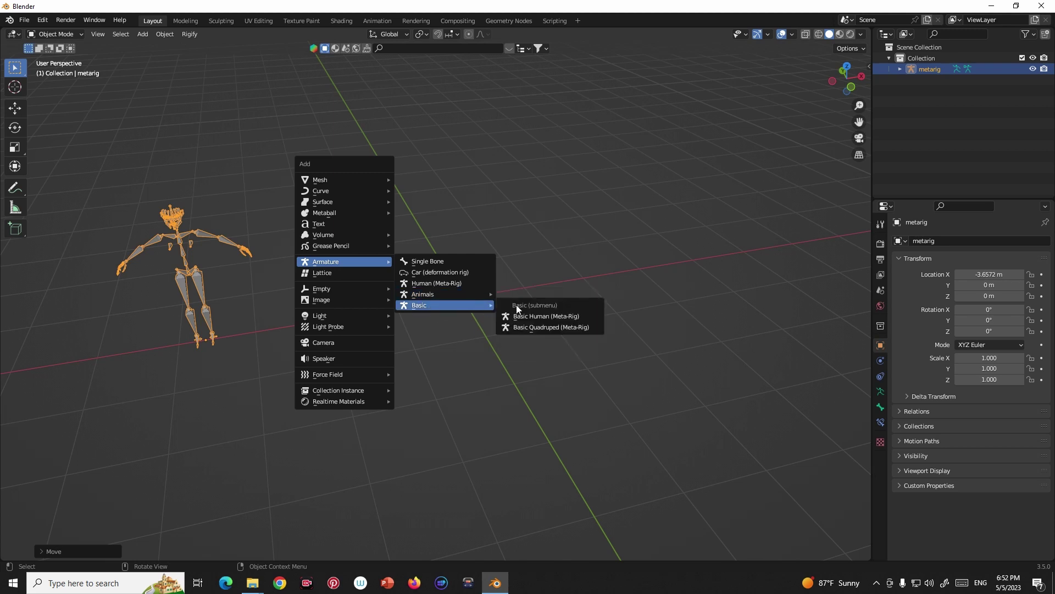
click(540, 312)
key(g)
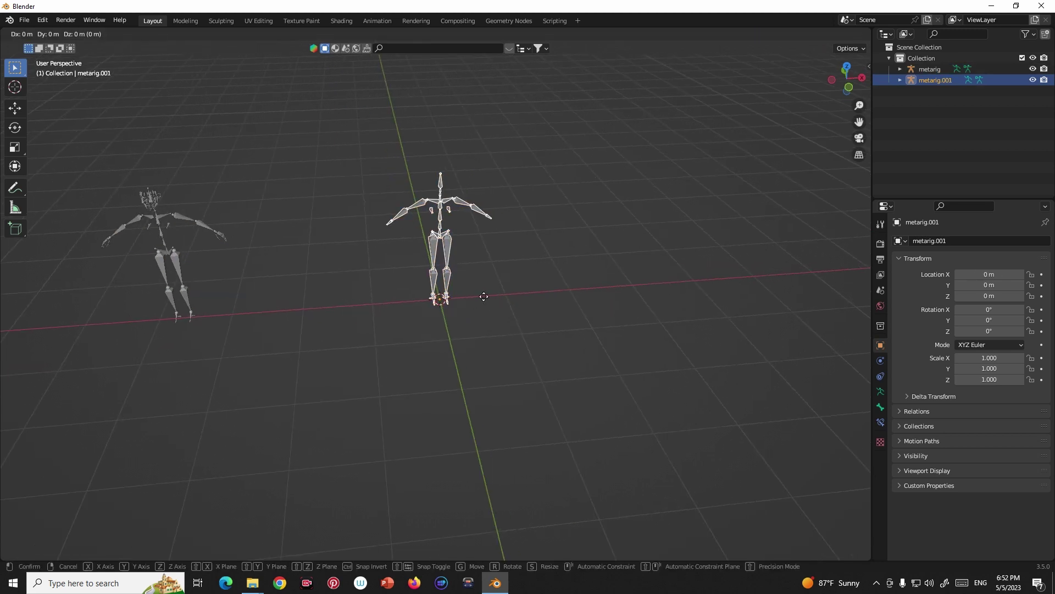
click(707, 297)
- Add a Basic Quadruped meta-rig and move it along the Y axis
key(shift+a)
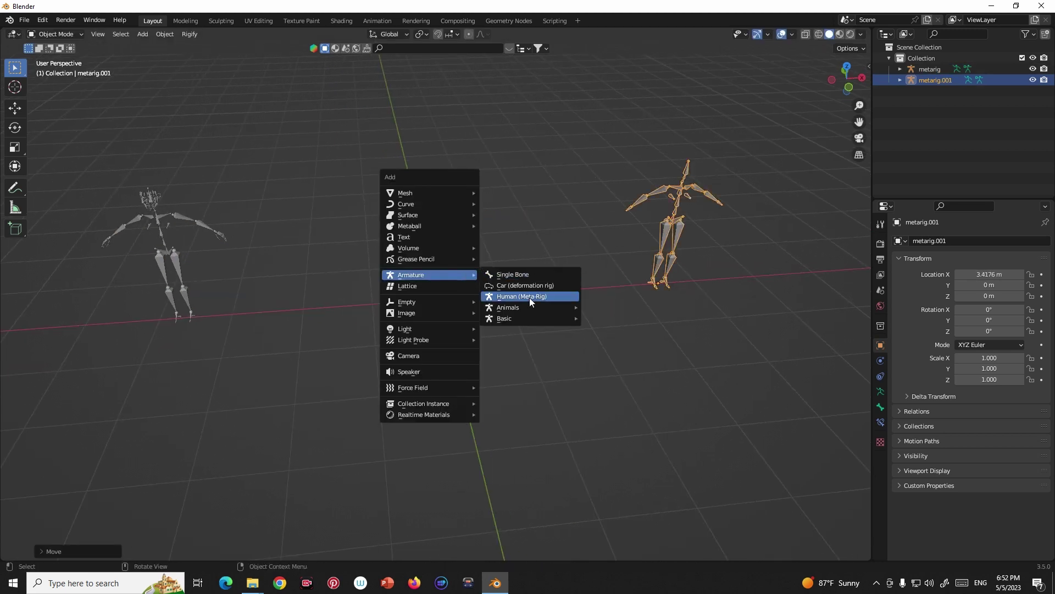
click(609, 341)
middle_drag(498, 311, 532, 315)
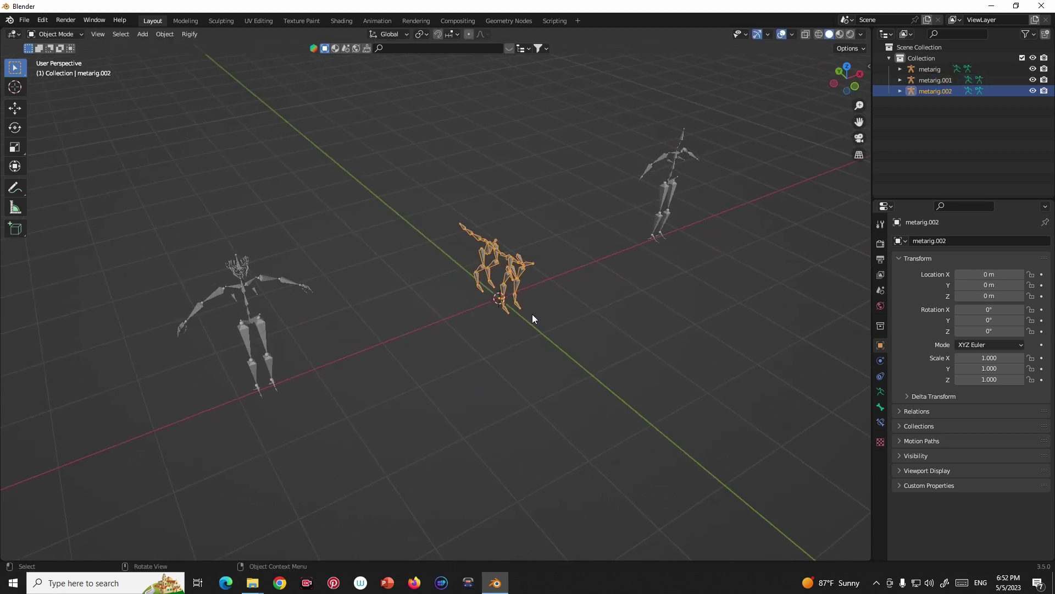
key(g)
key(x)
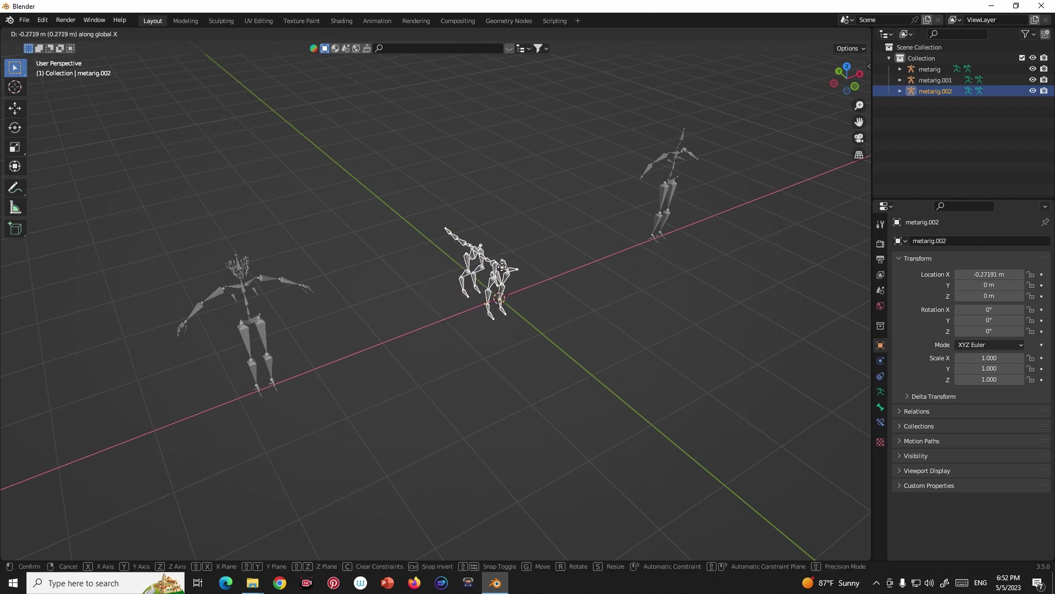
key(y)
click(450, 250)
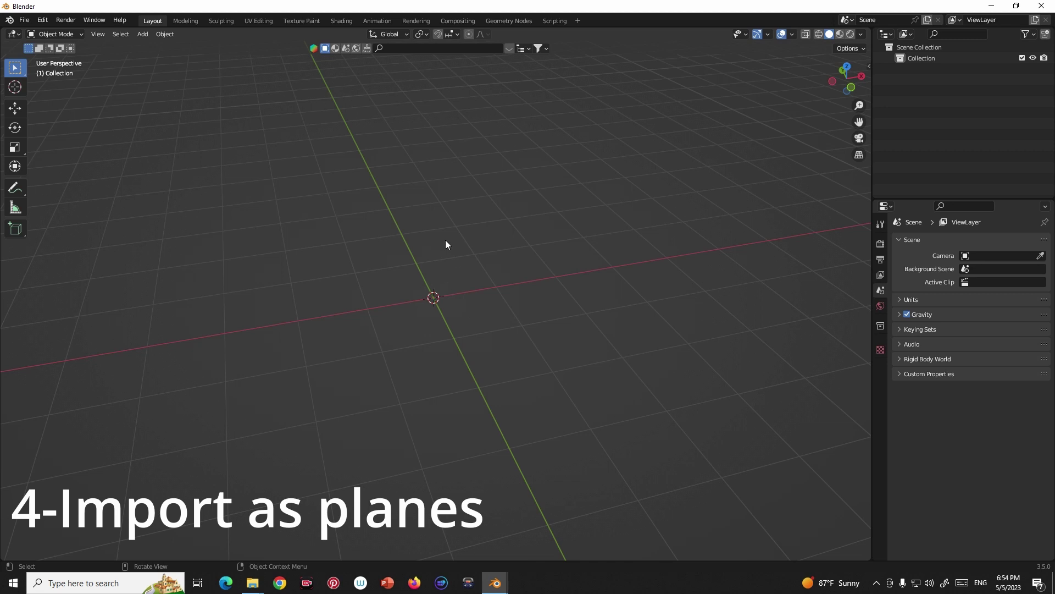
- Enable the Import-Export: Import Images as Planes add-on and save the preferences
key(shift+a)
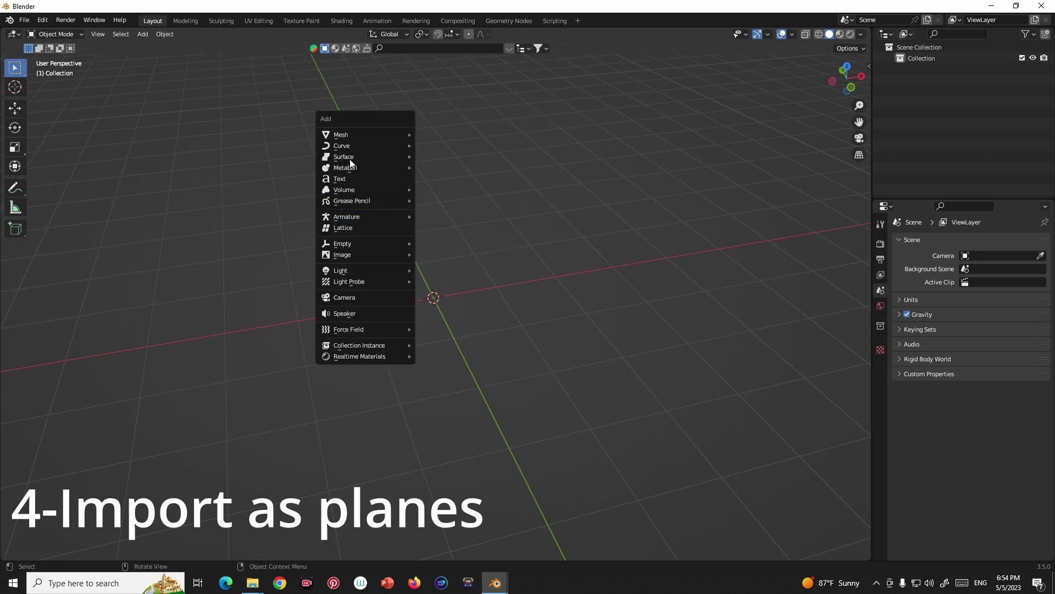
mouse_move(342, 254)
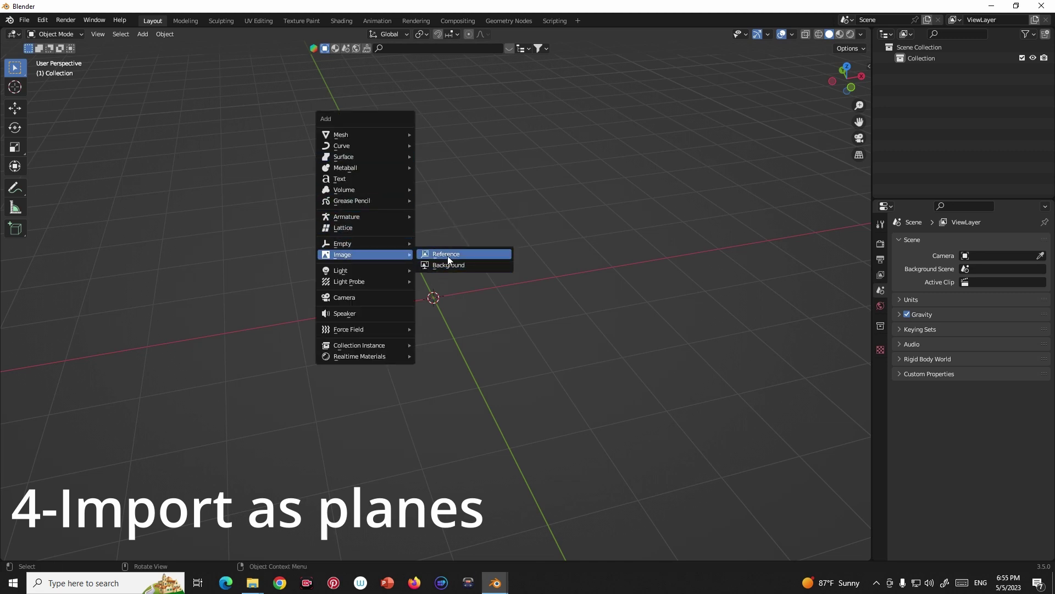
click(585, 240)
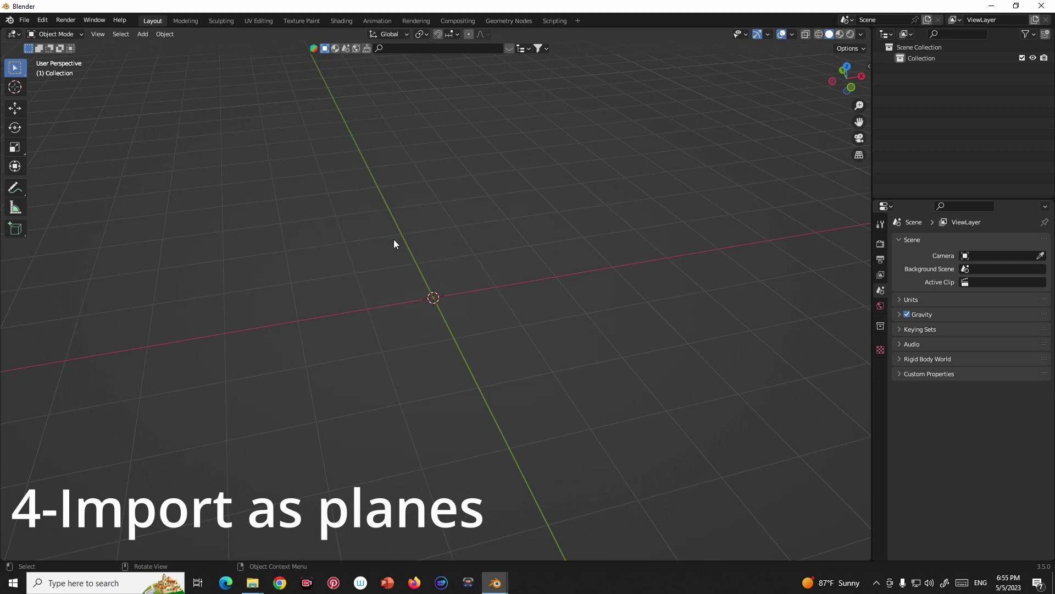
click(45, 19)
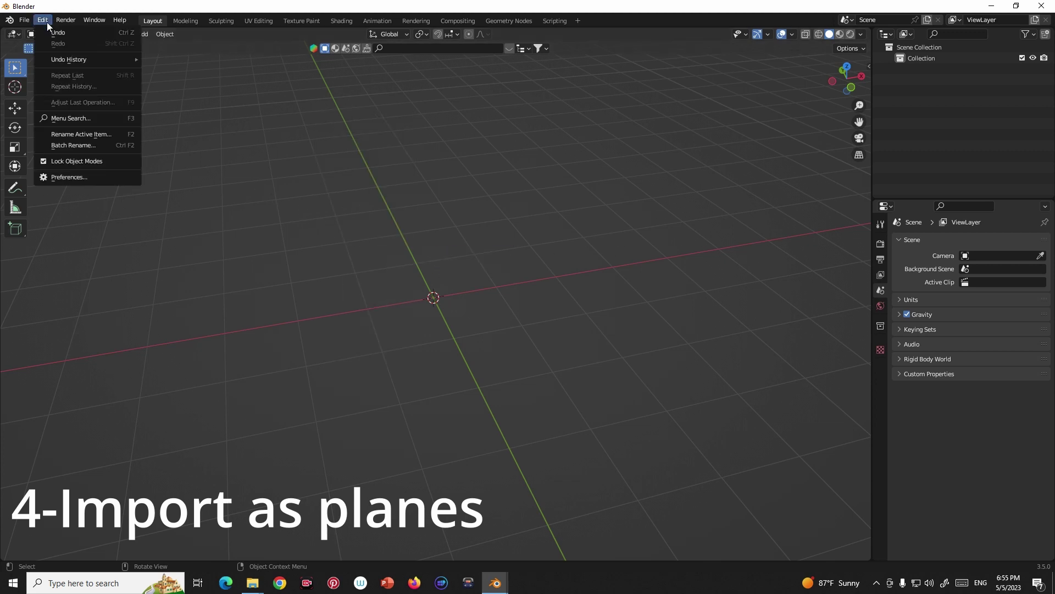
click(67, 178)
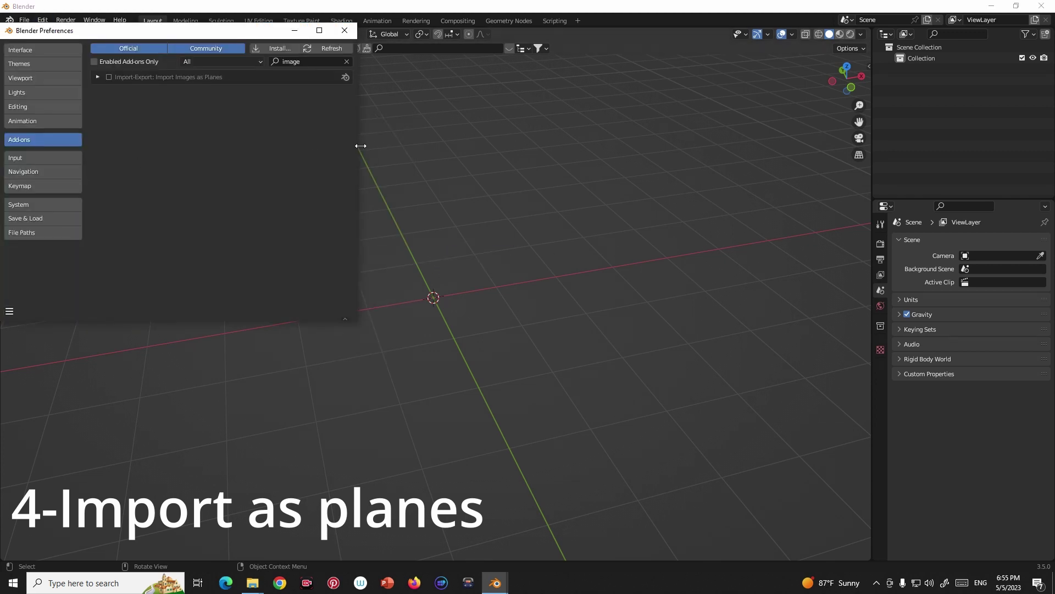
click(319, 62)
click(108, 77)
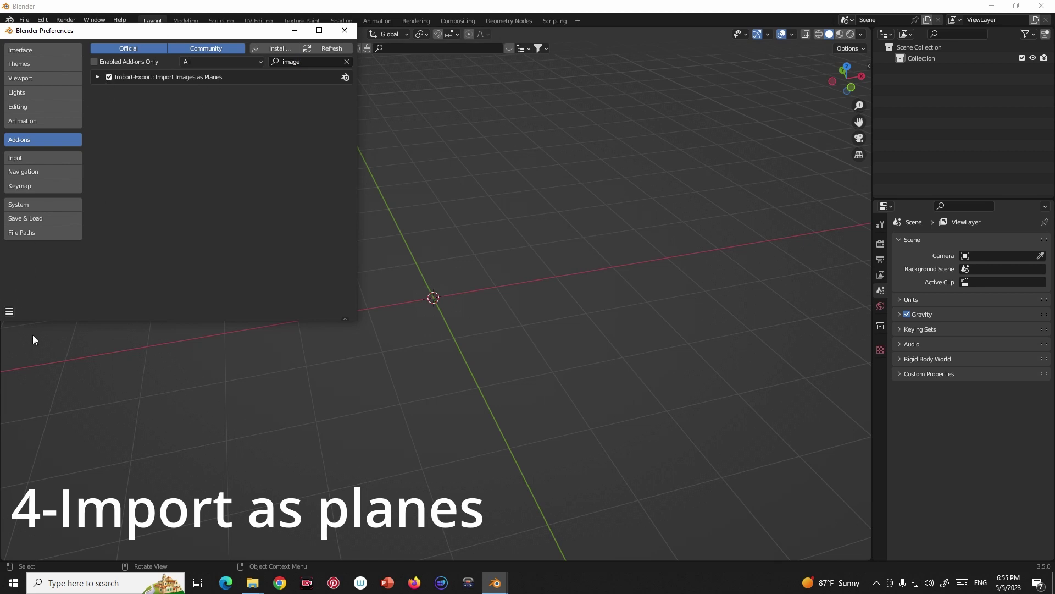
click(9, 312)
click(27, 282)
click(344, 30)
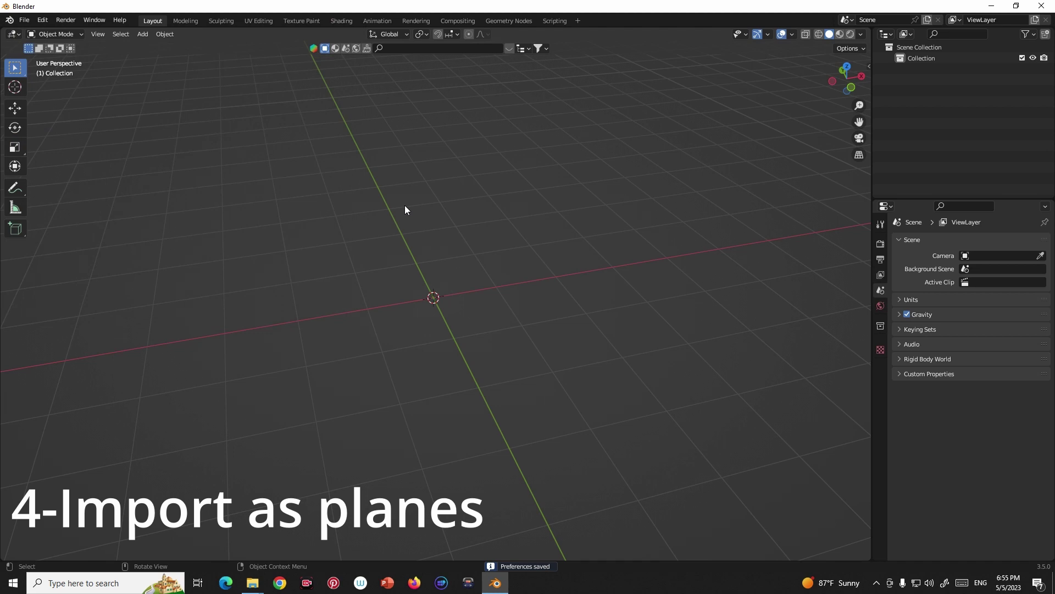
- Import the strawberry clip-art PNG from Downloads as an image plane, shown in Material Preview
key(shift+a)
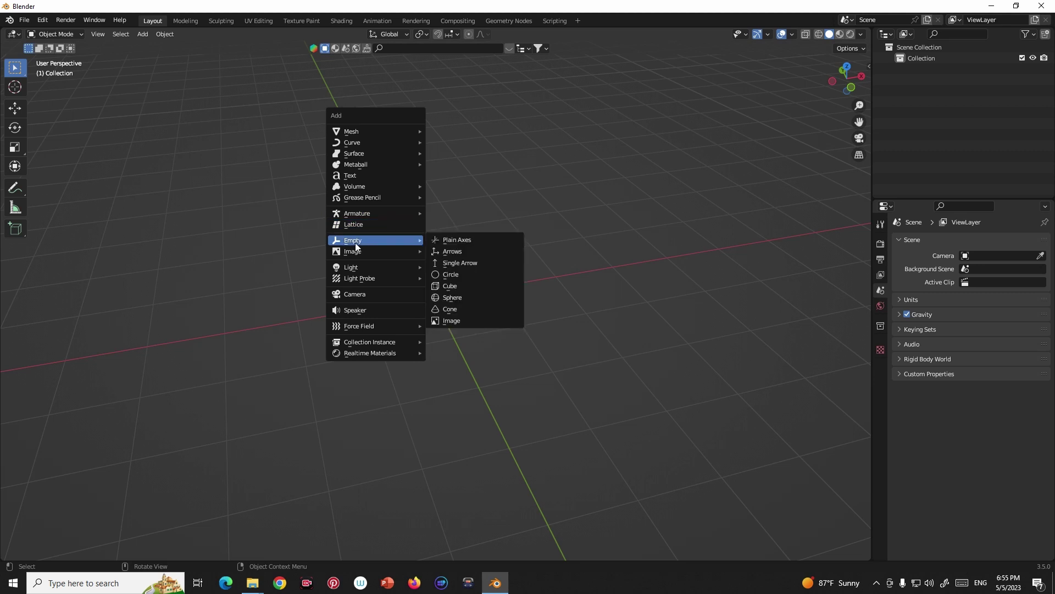
mouse_move(362, 251)
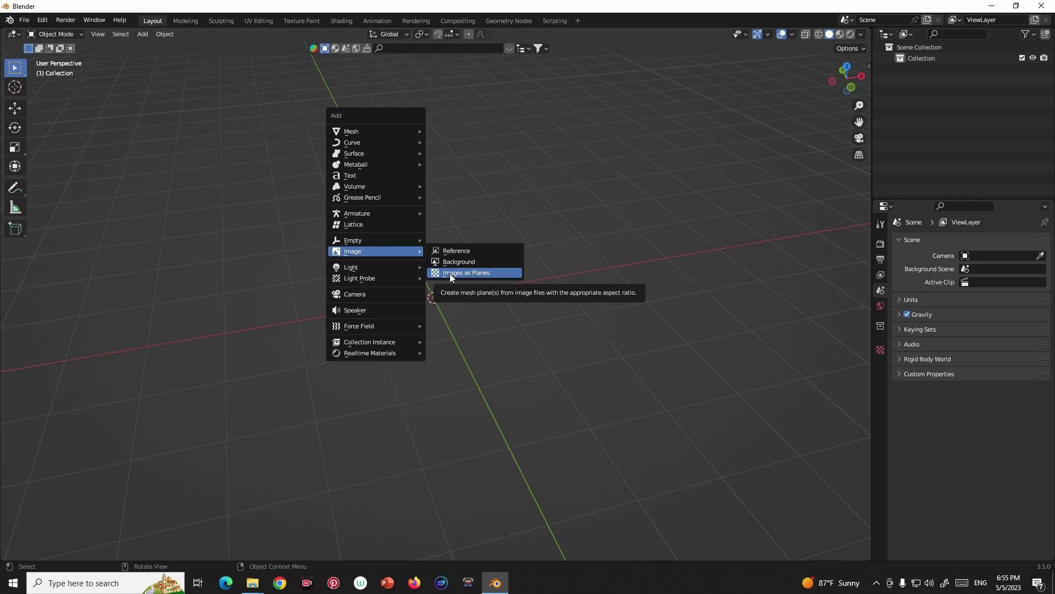
click(450, 273)
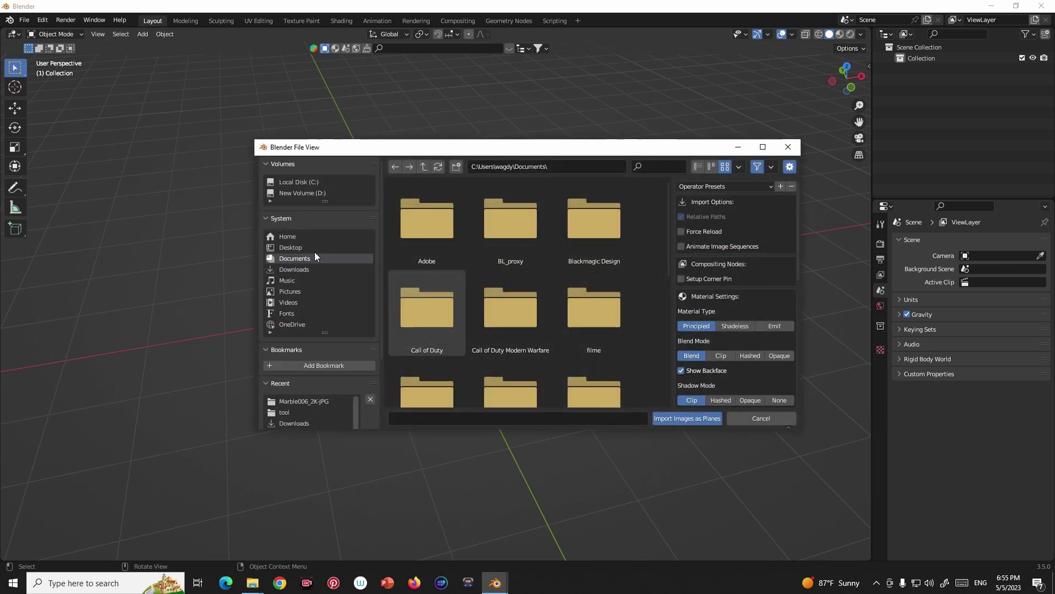
click(299, 270)
scroll(471, 277, down, 3)
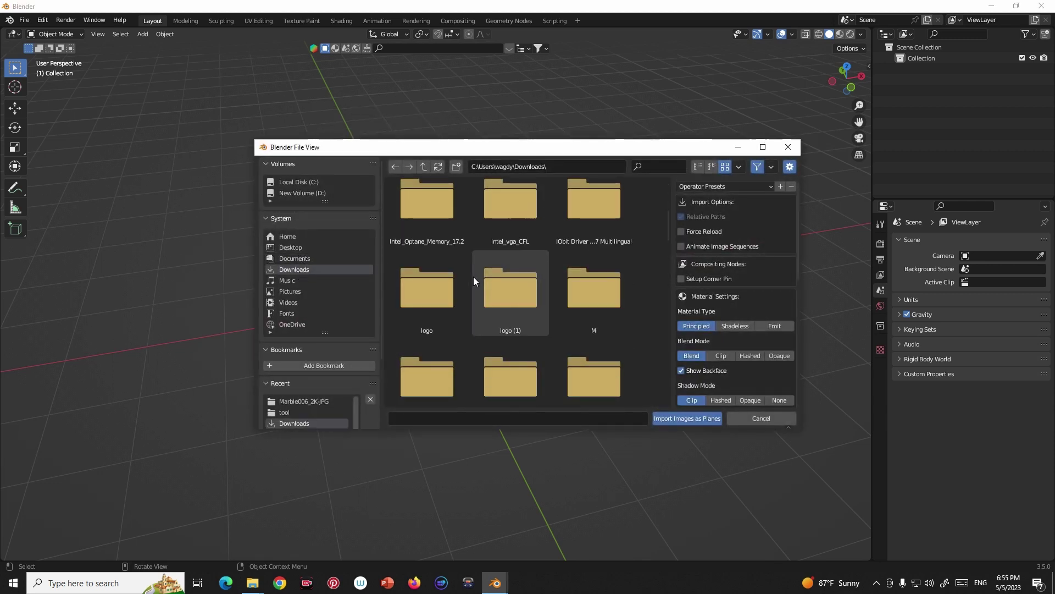
scroll(478, 277, down, 3)
scroll(563, 311, down, 2)
scroll(559, 307, down, 2)
scroll(560, 307, down, 2)
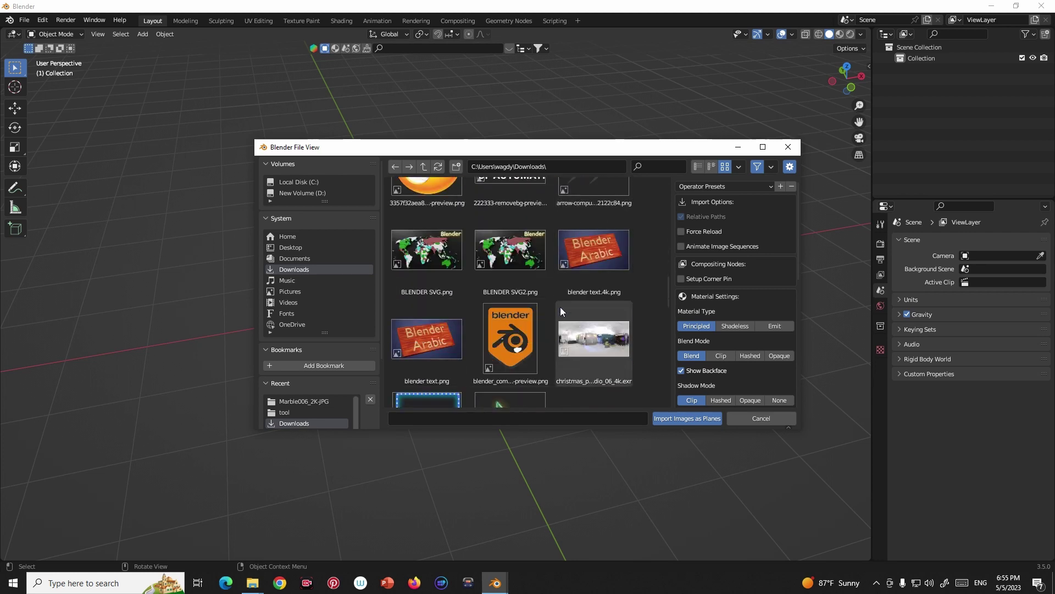
scroll(559, 306, down, 2)
scroll(560, 307, down, 2)
scroll(556, 307, down, 2)
double_click(451, 282)
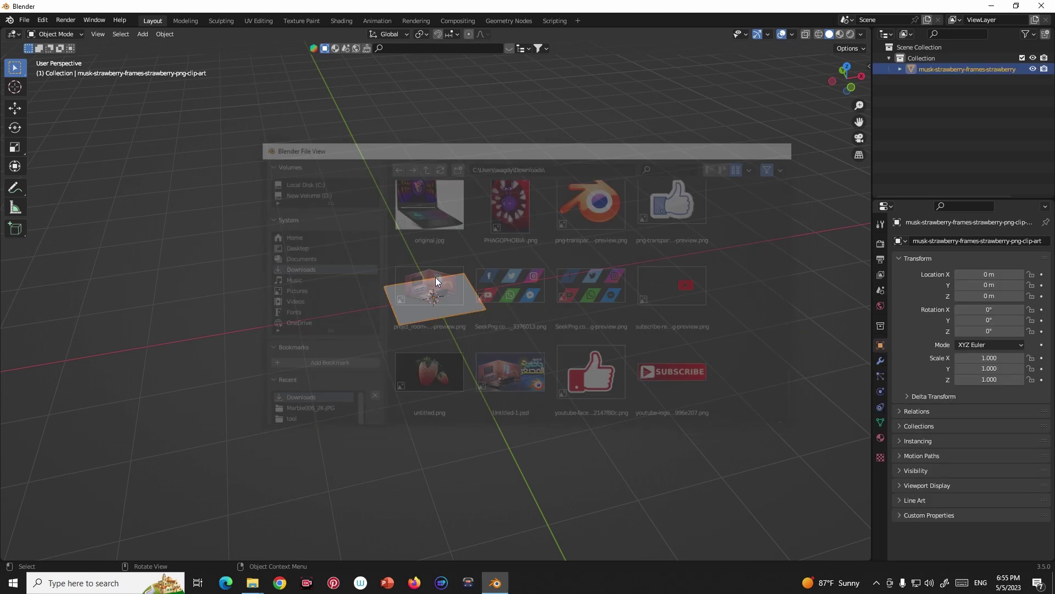
click(841, 36)
- Enter Edit Mode on the leaf plane and subdivide it into a finer grid
click(839, 34)
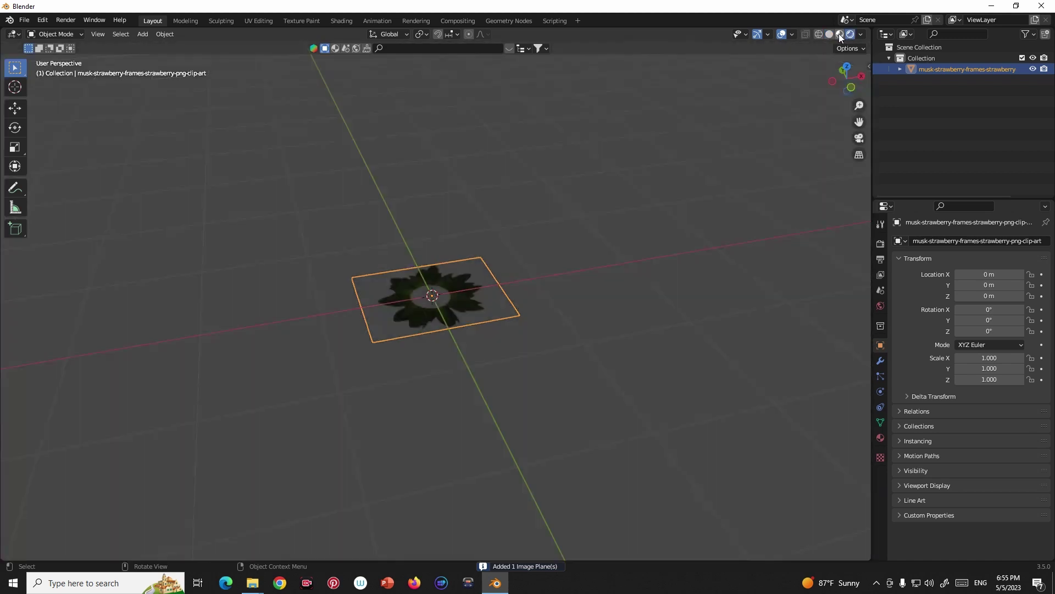
scroll(640, 183, up, 3)
scroll(588, 206, down, 1)
mouse_move(589, 207)
middle_down()
mouse_move(448, 239)
mouse_move(457, 240)
middle_up()
key(Tab)
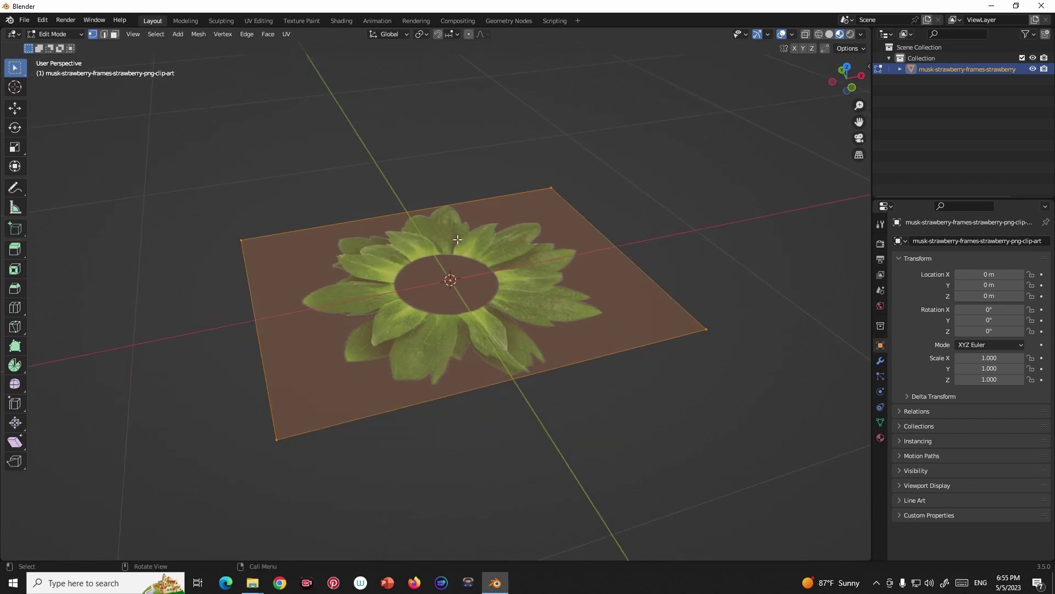
right_click(428, 165)
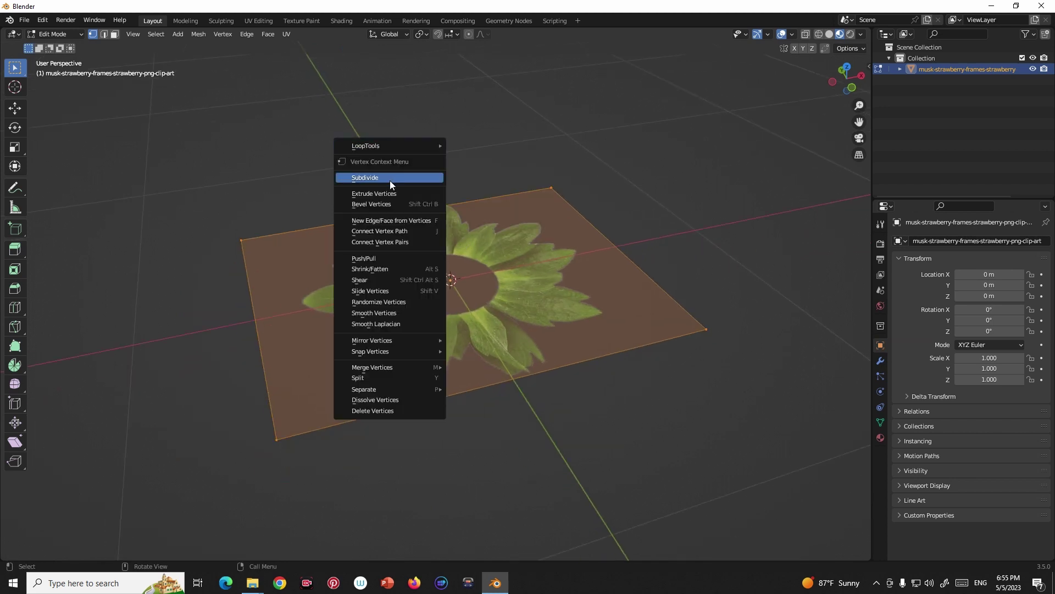
click(394, 183)
- Pull the centre vertex down along Z with proportional editing, adjusting the falloff radius
mouse_move(393, 183)
middle_down()
mouse_move(582, 279)
mouse_move(519, 274)
middle_up()
key(alt+a)
key(g)
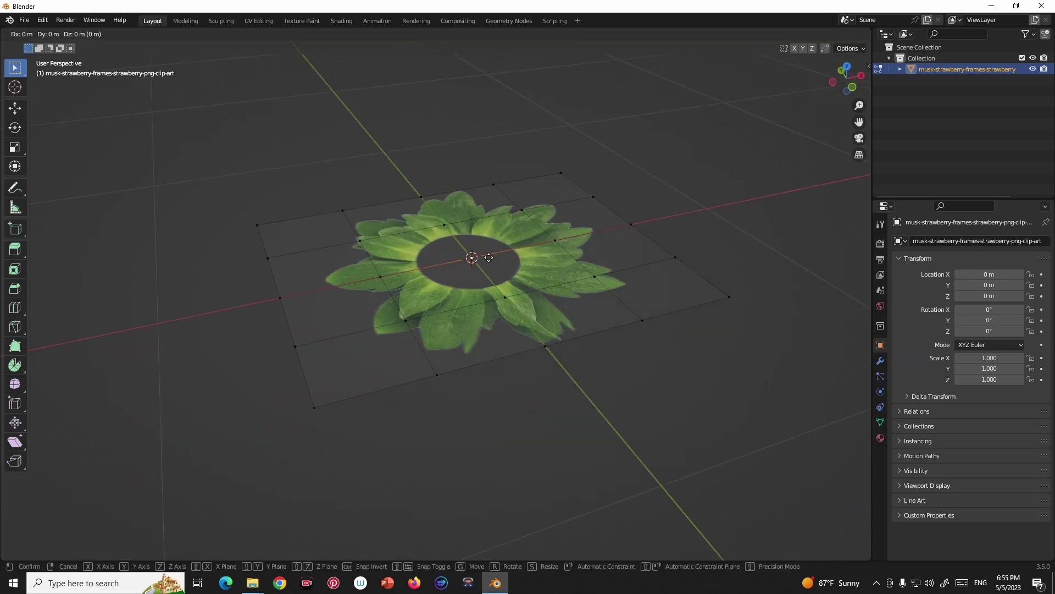
key(Escape)
key(g)
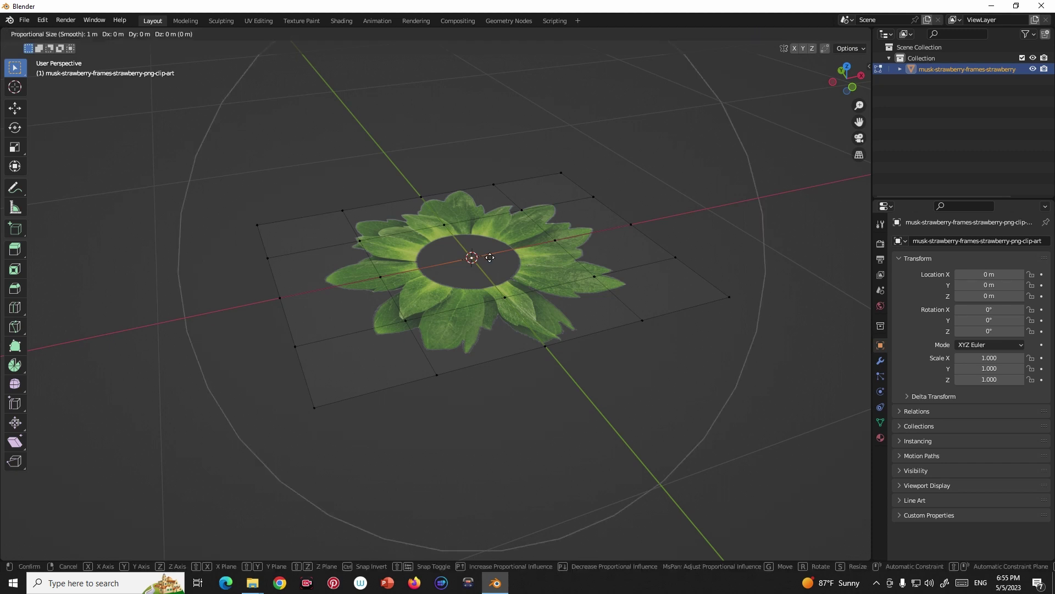
key(z)
scroll(488, 277, up, 4)
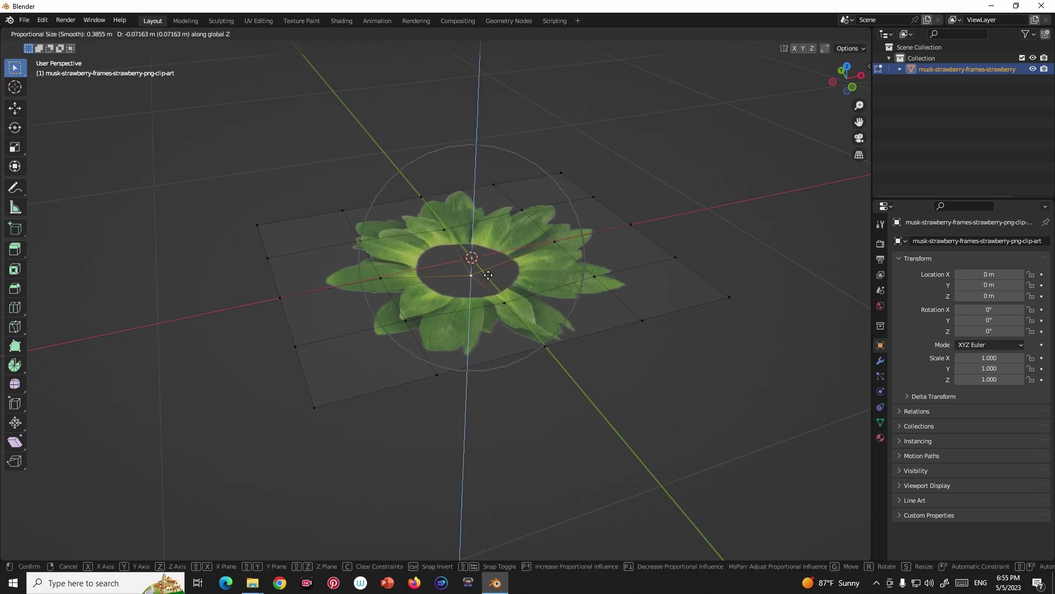
scroll(487, 285, up, 4)
scroll(487, 296, up, 2)
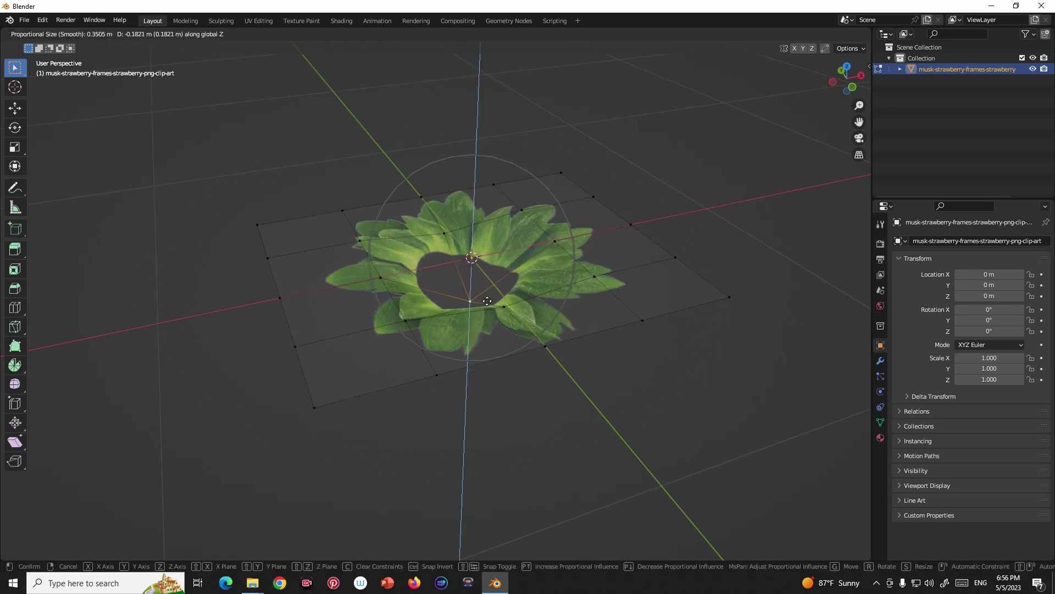
scroll(487, 305, up, 1)
key(z)
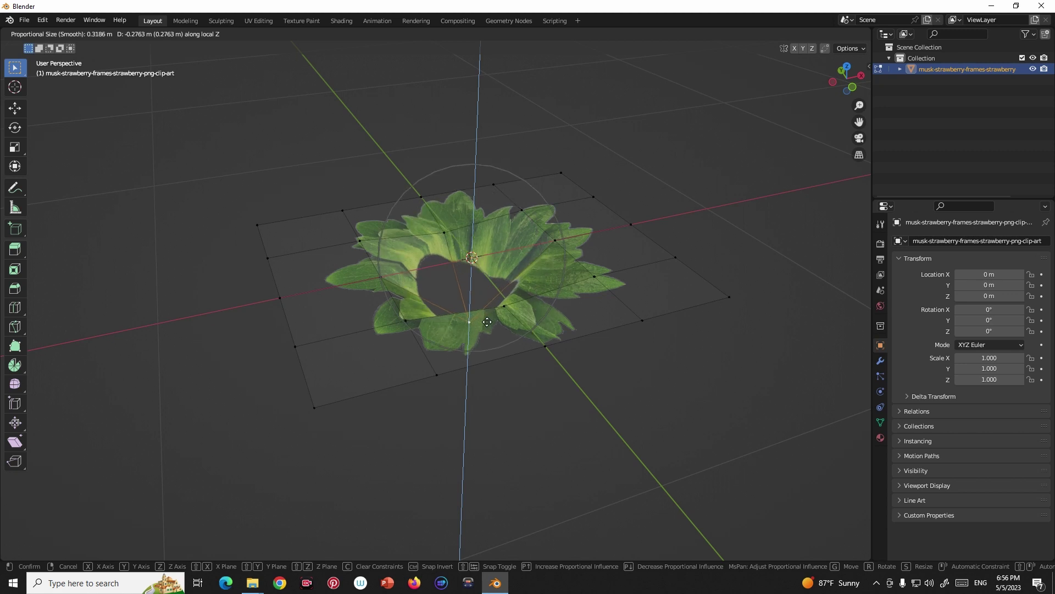
scroll(487, 322, down, 3)
scroll(487, 321, down, 2)
click(487, 321)
- Return to Object Mode and lift the leaf plane 0.29192 m along Z
key(Tab)
middle_drag(523, 348, 500, 330)
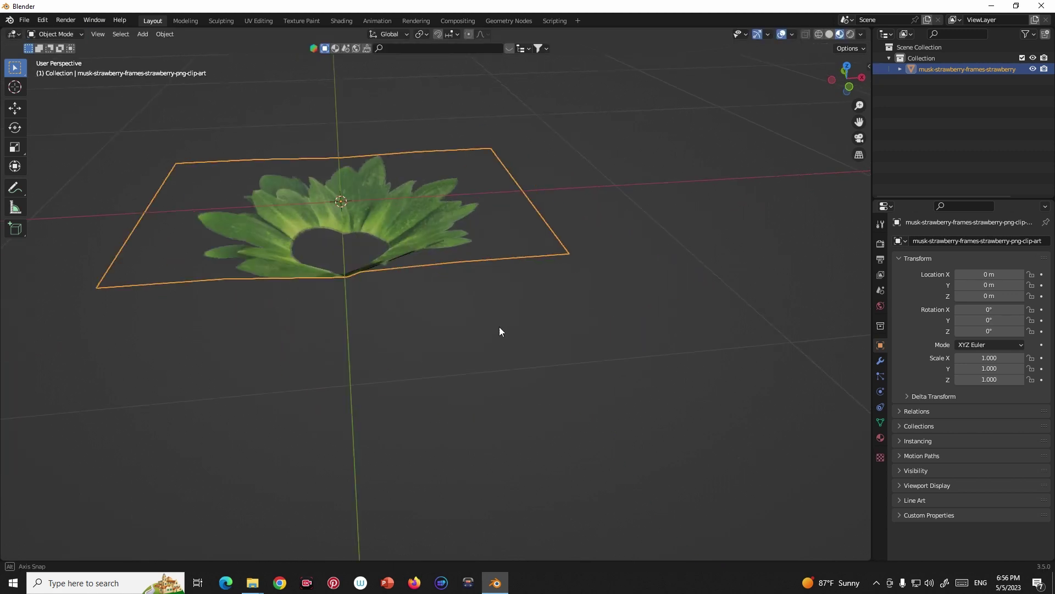
key(g)
key(z)
click(506, 236)
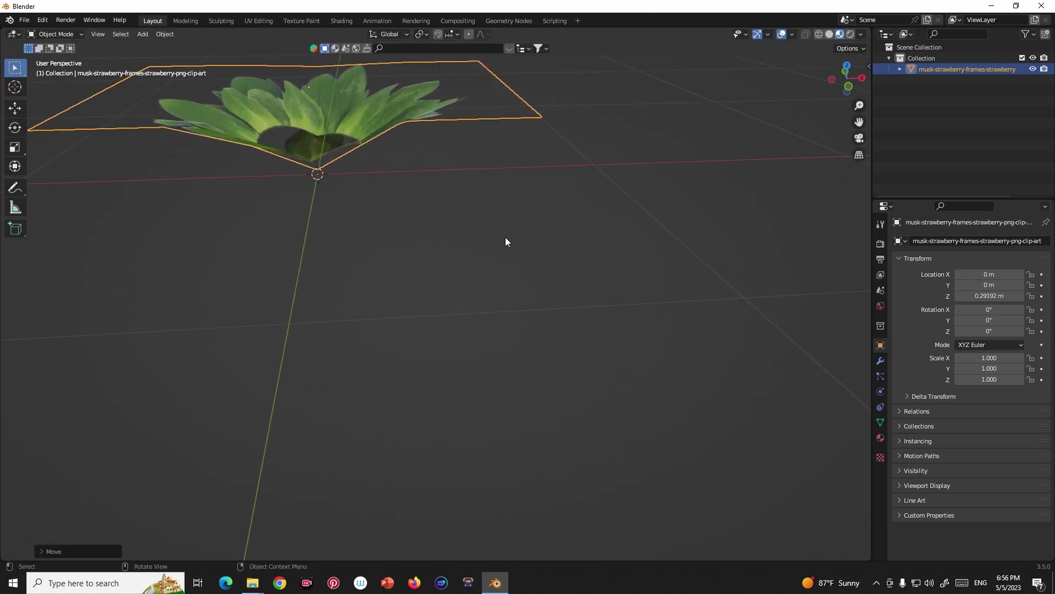
- Check the plane in Front view, then select and delete the leaf plane
key(KP_Decimal)
key(KP_1)
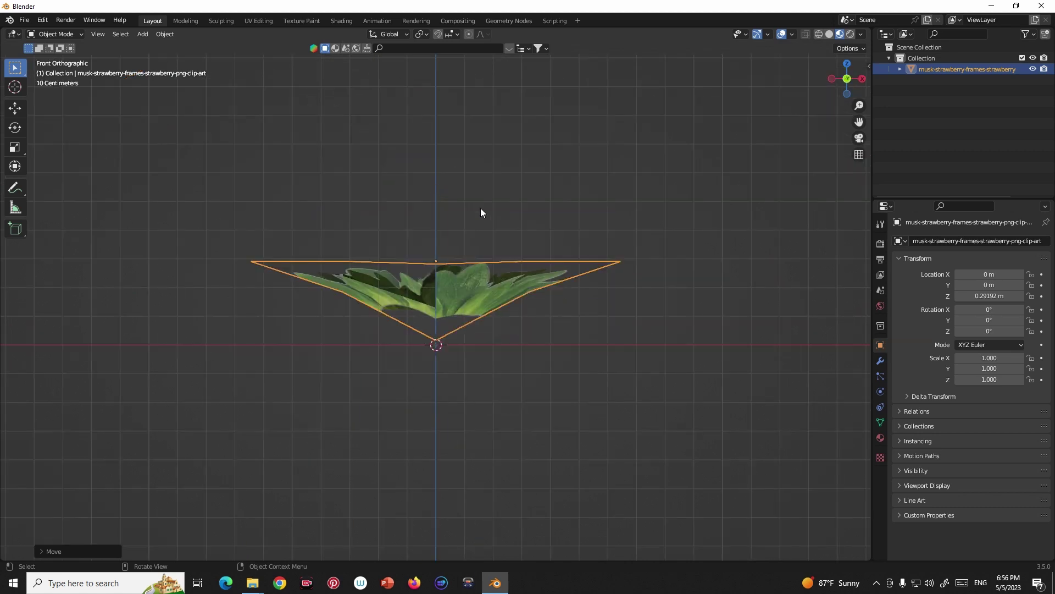
click(489, 210)
mouse_move(511, 206)
middle_down()
mouse_move(603, 243)
mouse_move(668, 242)
mouse_move(424, 253)
mouse_move(445, 256)
middle_up()
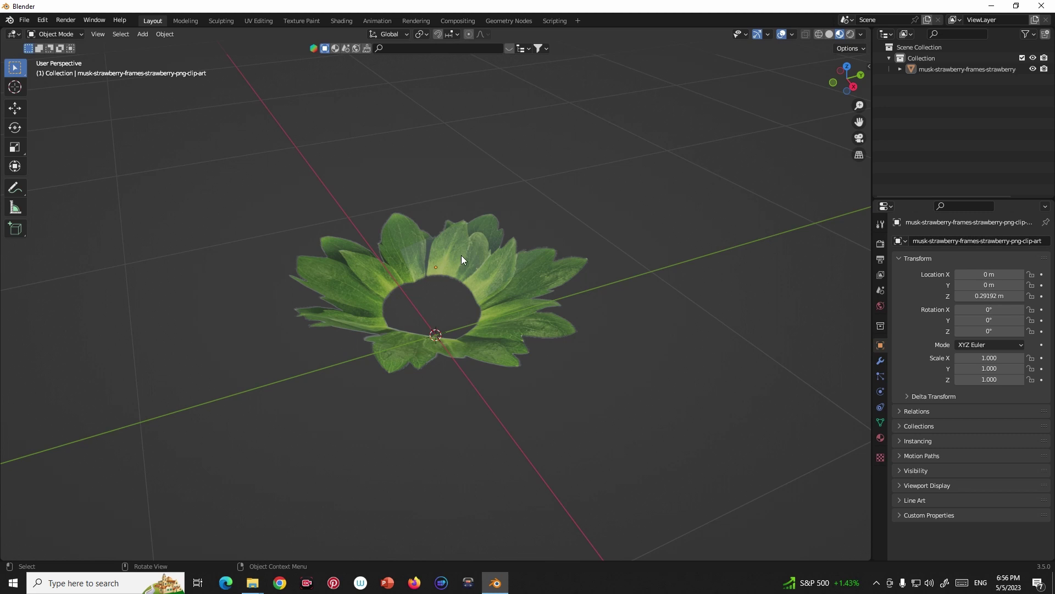
click(464, 258)
key(x)
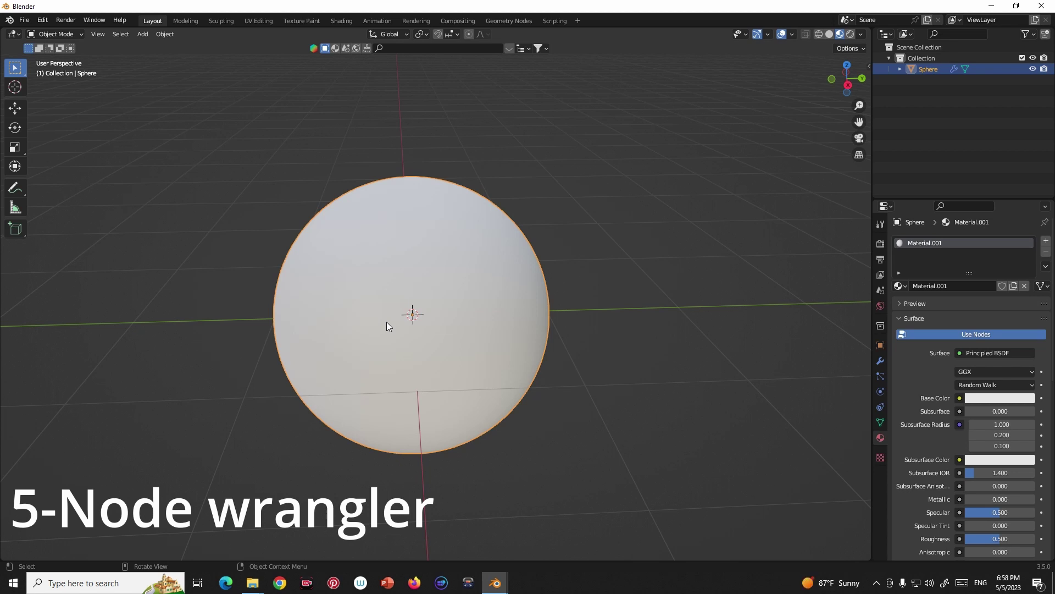
- Switch to the Shading workspace for the sphere and zoom into the node editor
key(KP_1)
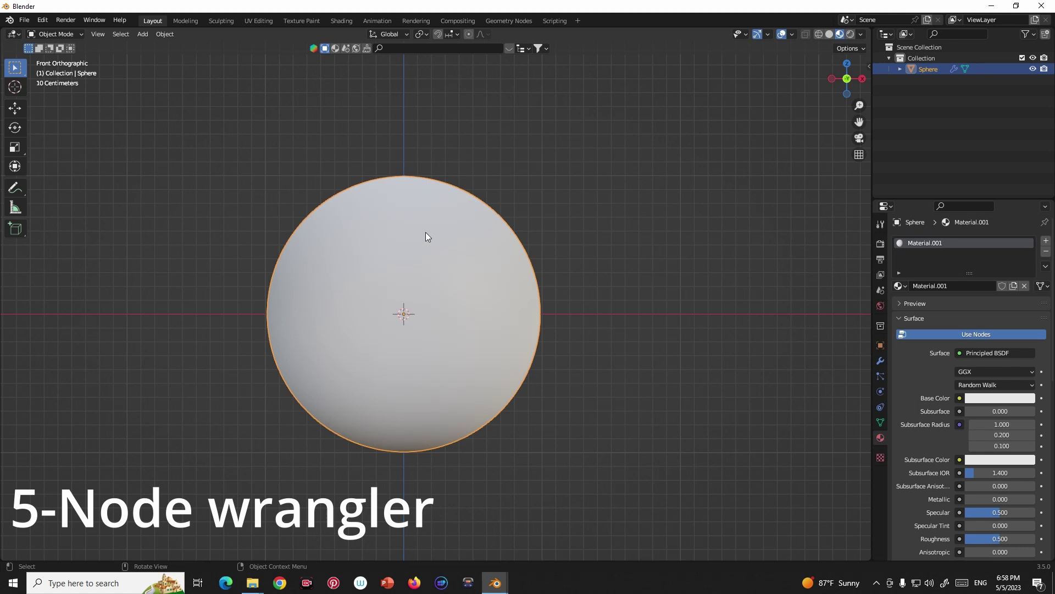
click(346, 24)
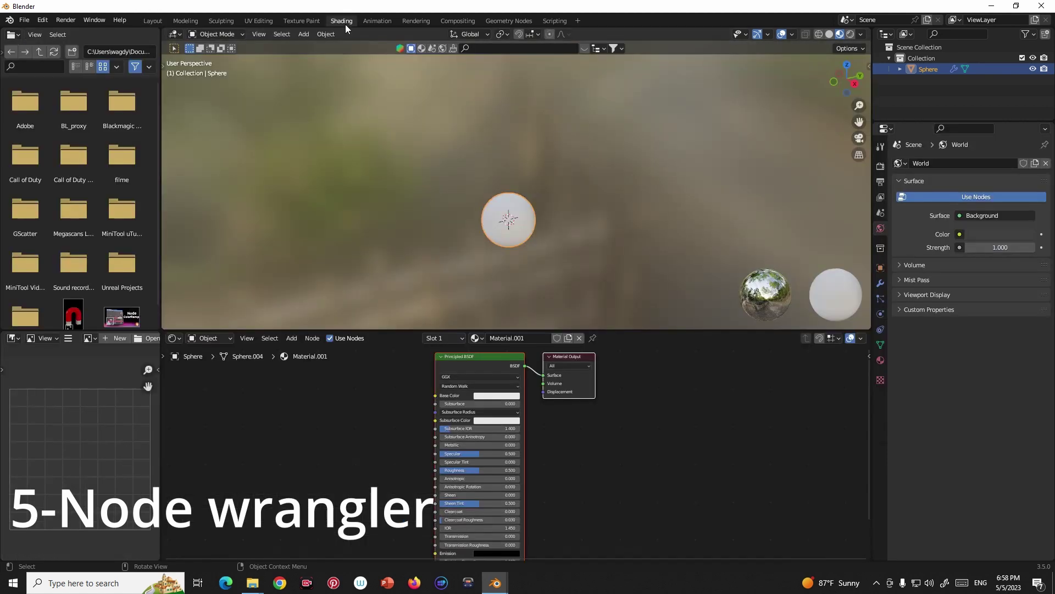
mouse_move(565, 244)
shift+middle_down()
mouse_move(558, 174)
mouse_move(529, 150)
shift+middle_up()
scroll(591, 389, up, 1)
scroll(621, 457, up, 1)
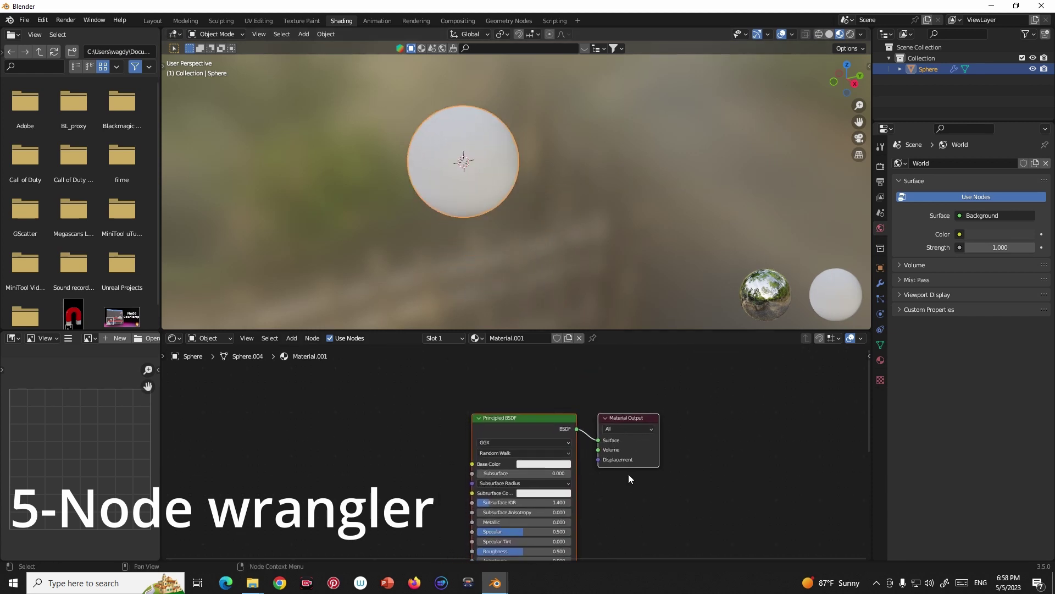
scroll(627, 477, up, 1)
scroll(630, 477, up, 1)
click(341, 431)
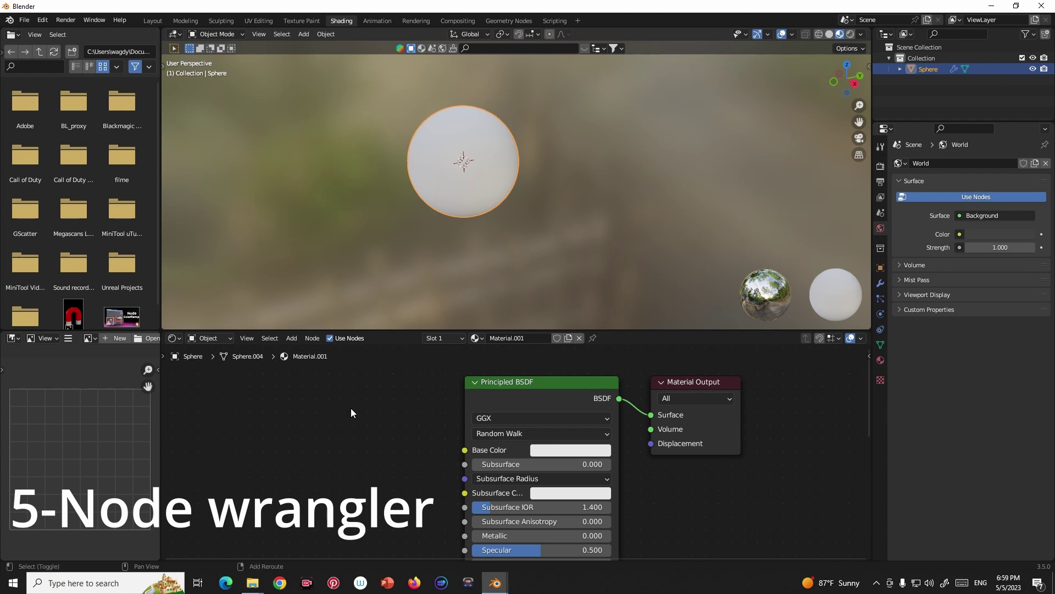
- Bring up the add-node menu and start a node search
key(shift+a)
click(351, 408)
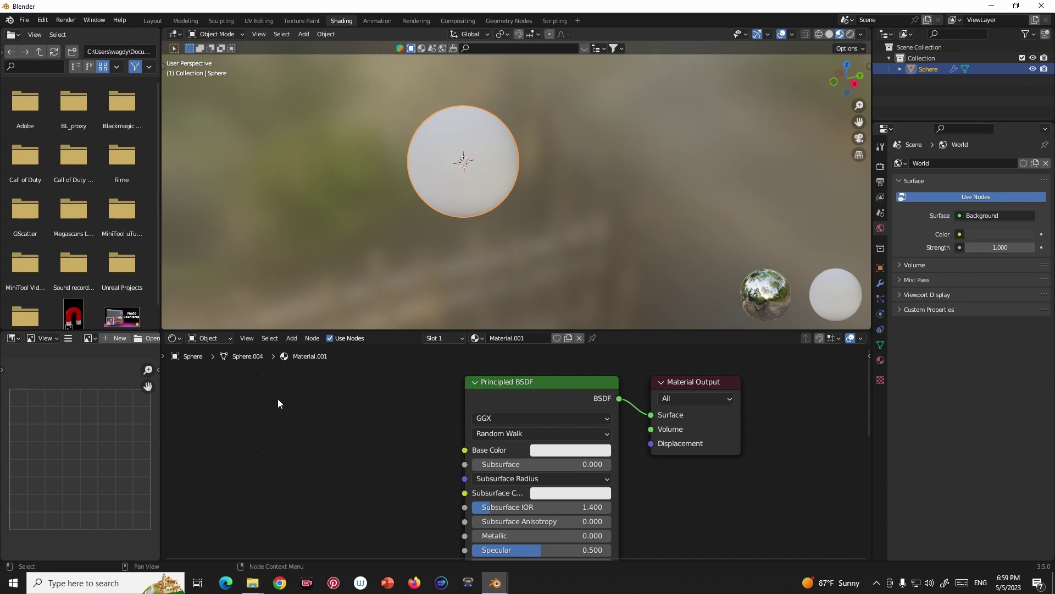
key(shift+a)
click(251, 400)
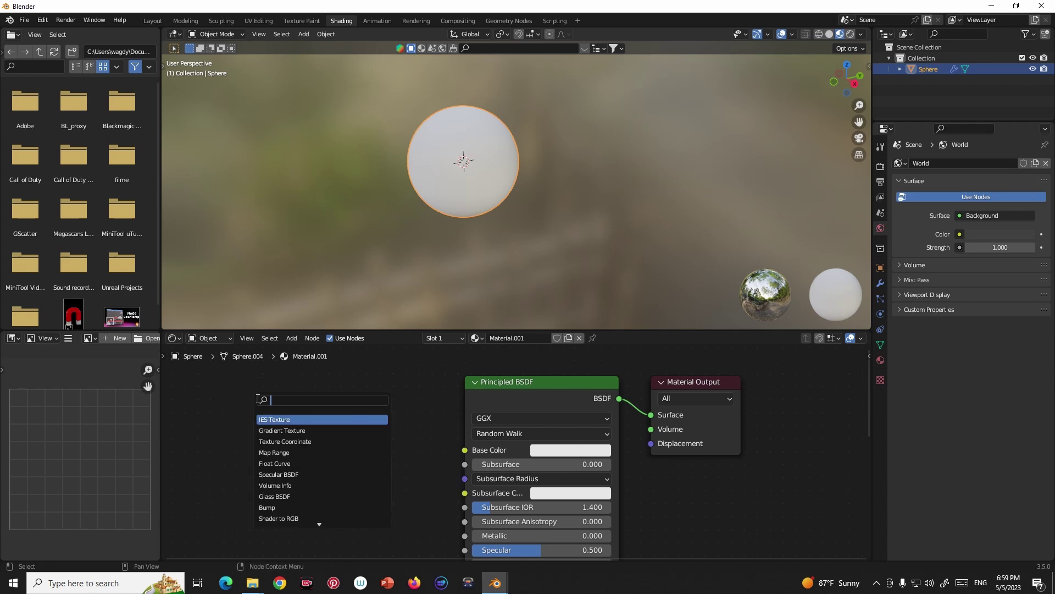
- Add an Image Texture node via an 'im' search, left of the Principled BSDF
text(im)
click(293, 420)
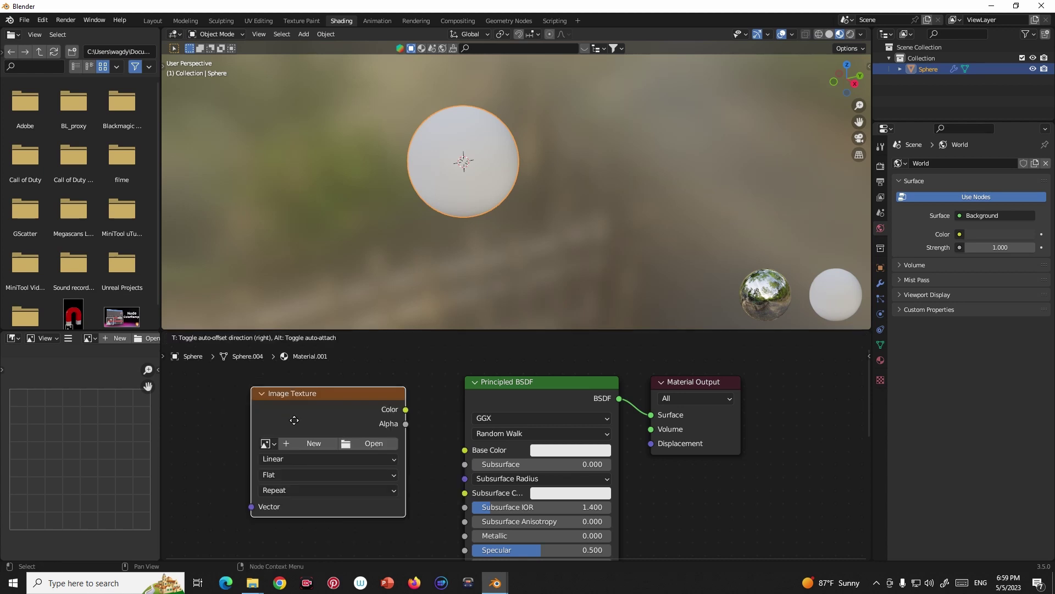
click(357, 444)
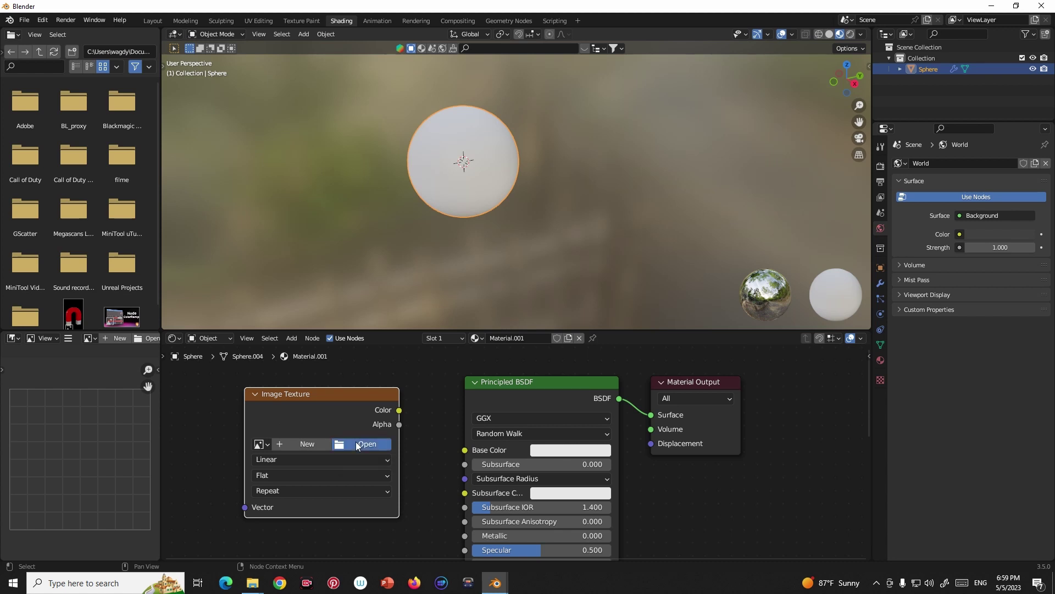
- Load Marble006_2K_Color.jpg from D:\material blender\Marble006_2K-JPG and wire it into Base Color
click(356, 444)
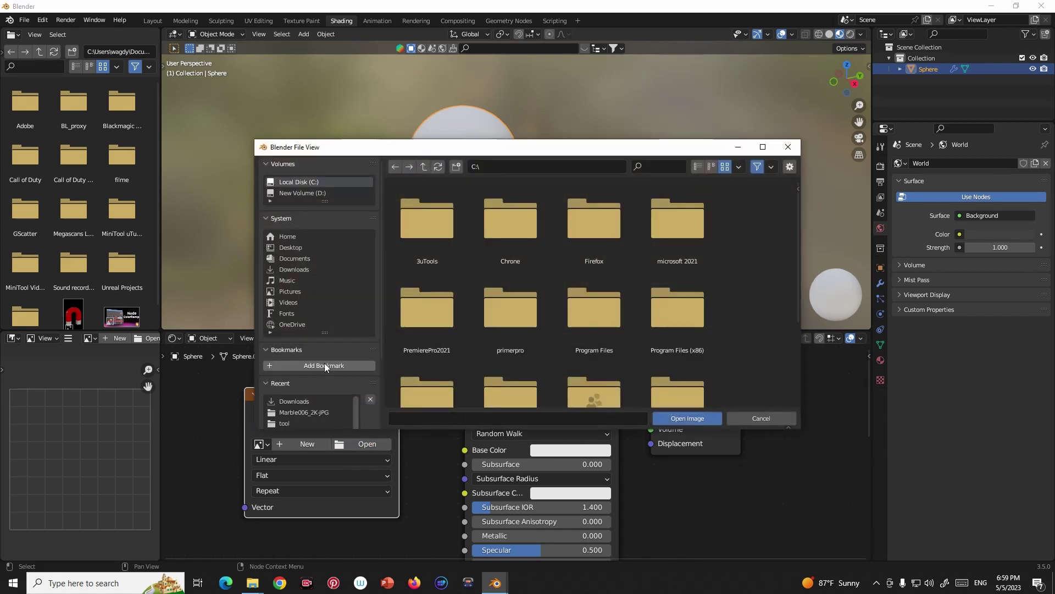
click(321, 192)
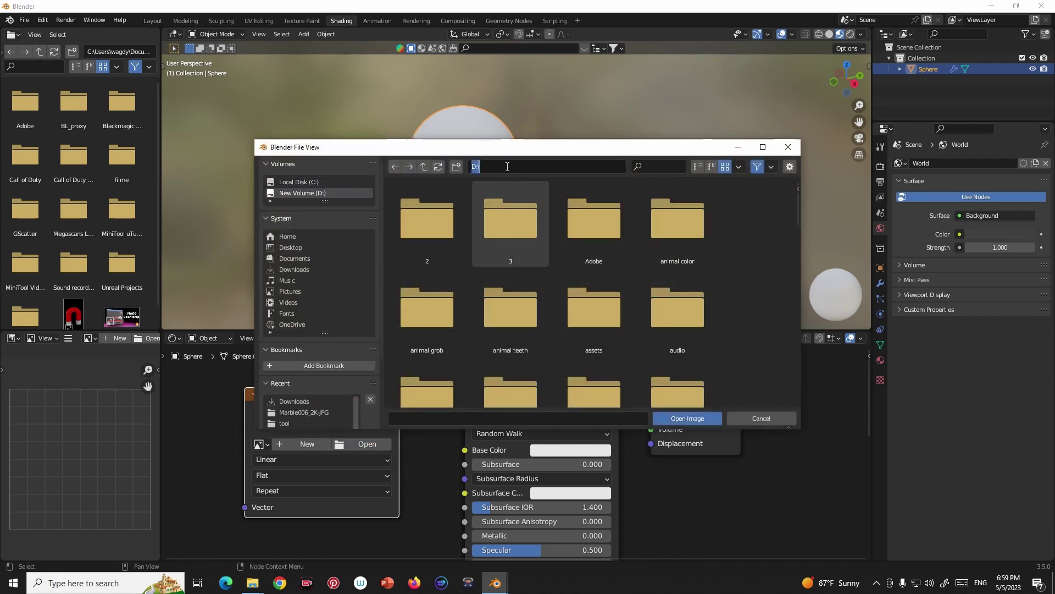
text(D:\material blender)
key(Return)
double_click(426, 238)
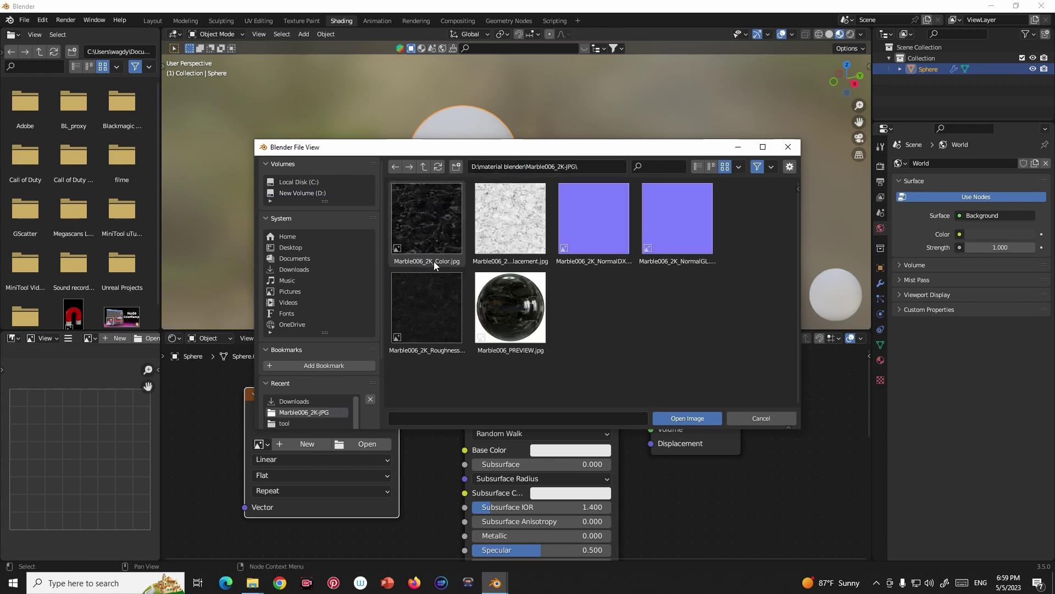
click(424, 225)
click(672, 418)
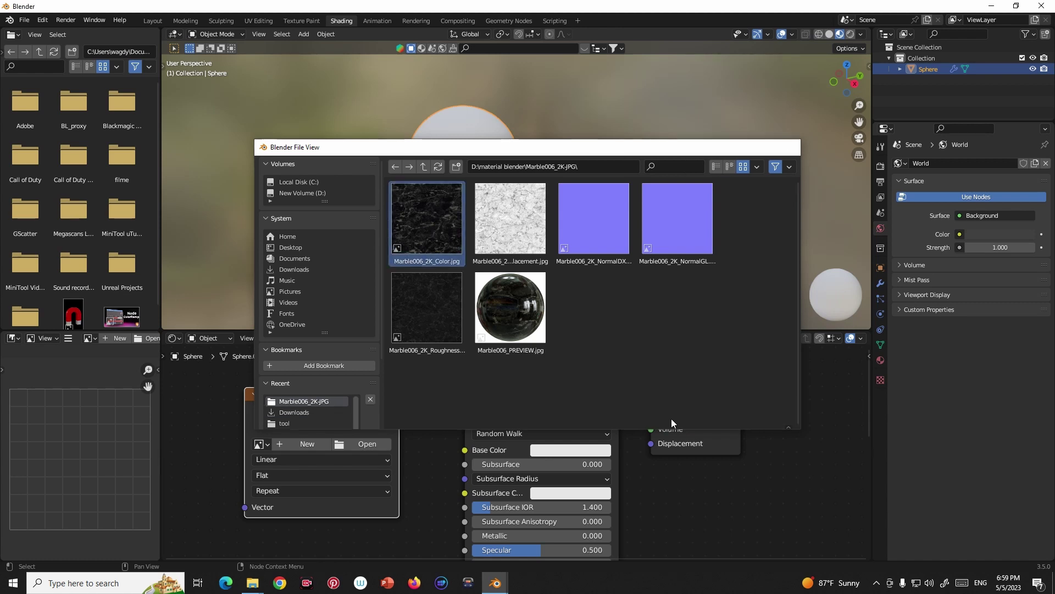
drag(400, 410, 464, 451)
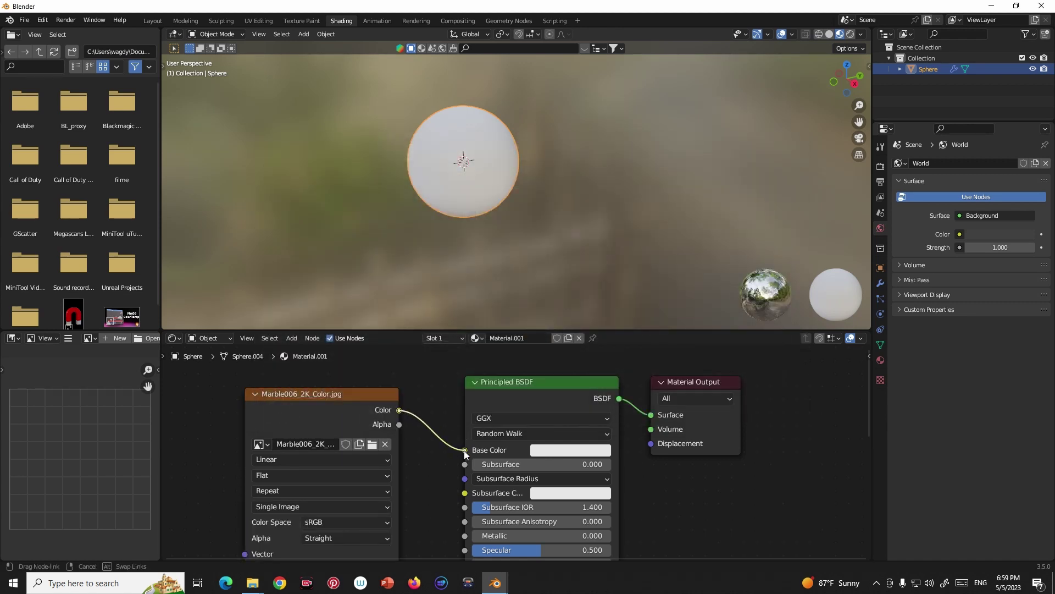
middle_drag(446, 401, 446, 378)
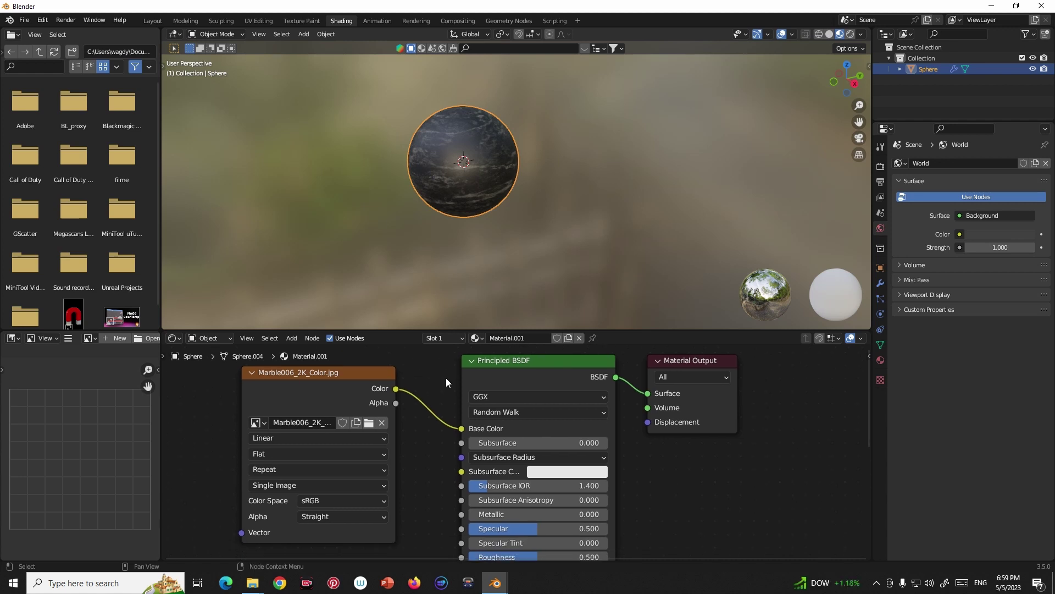
drag(631, 331, 630, 248)
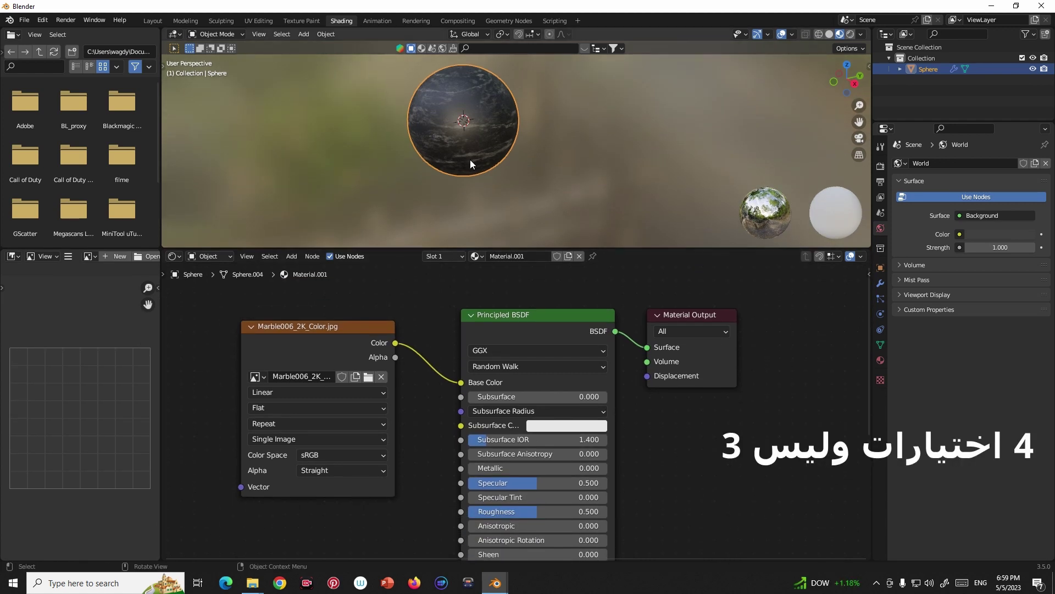
mouse_move(416, 314)
middle_down()
mouse_move(446, 389)
mouse_move(440, 356)
middle_up()
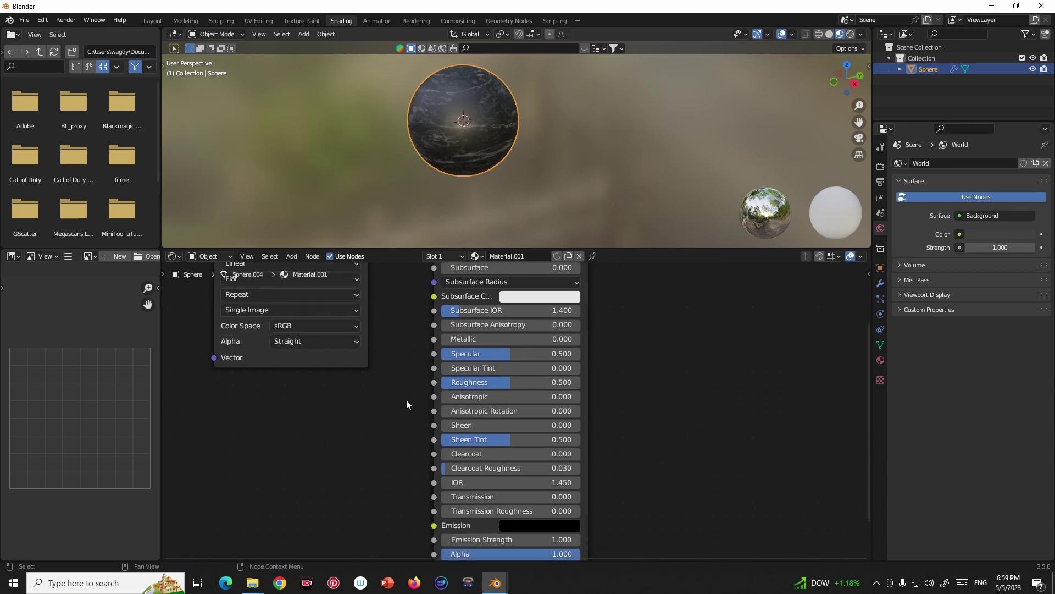
middle_drag(407, 405, 399, 324)
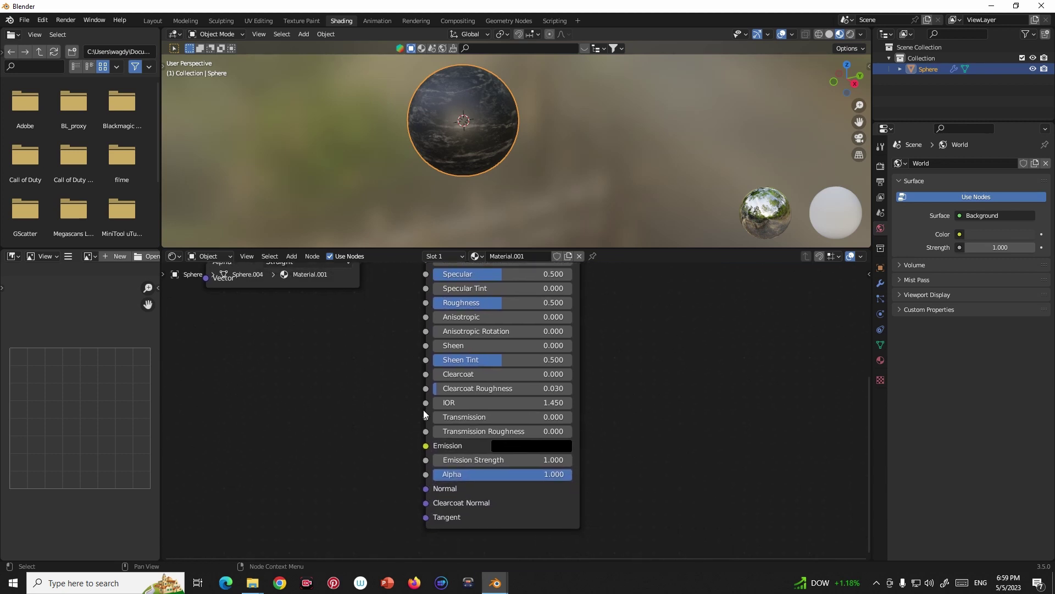
mouse_move(385, 448)
middle_down()
mouse_move(414, 487)
mouse_move(442, 440)
middle_up()
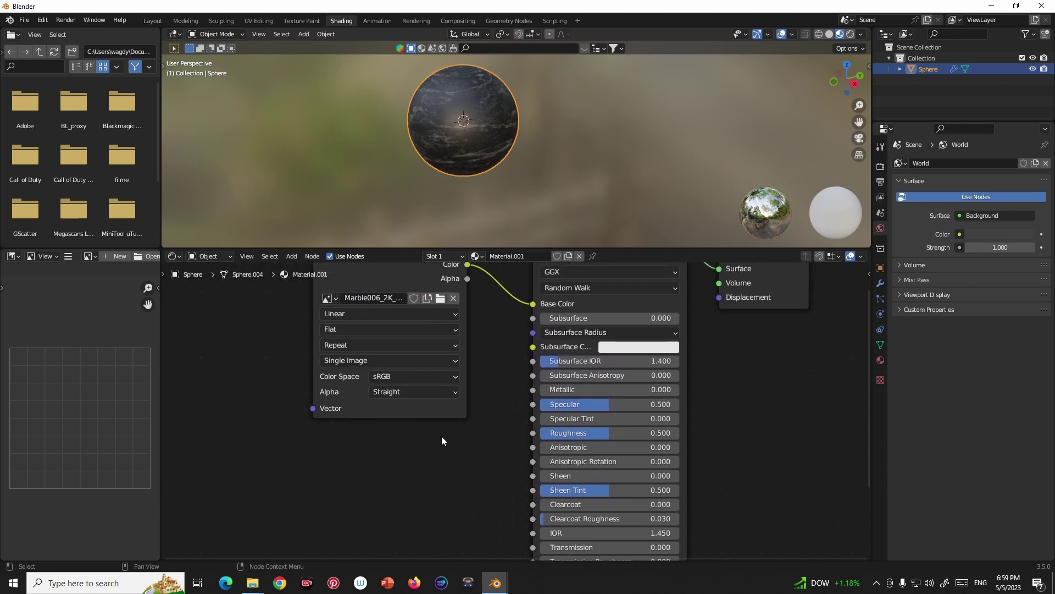
scroll(443, 433, down, 1)
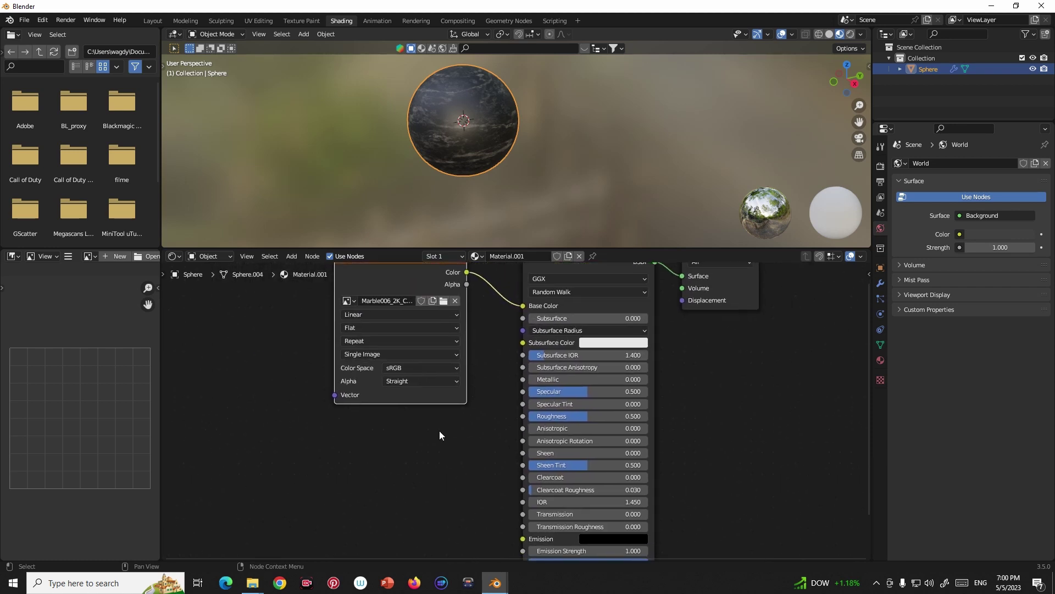
- Duplicate the image node and load Marble006_2K_Displacement.jpg from D:\material blender into the copy
key(shift+d)
click(446, 480)
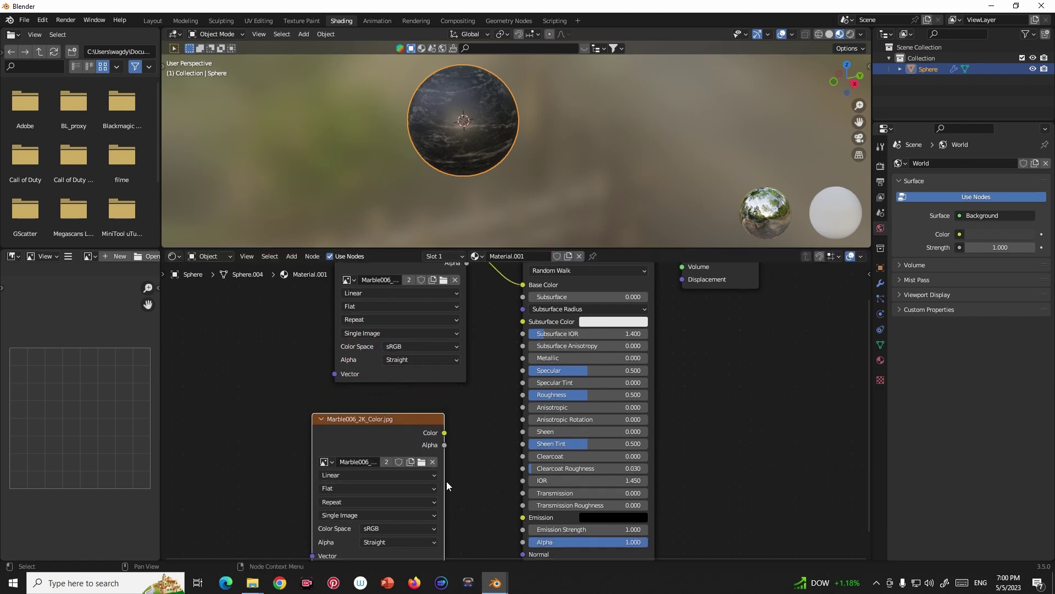
click(431, 464)
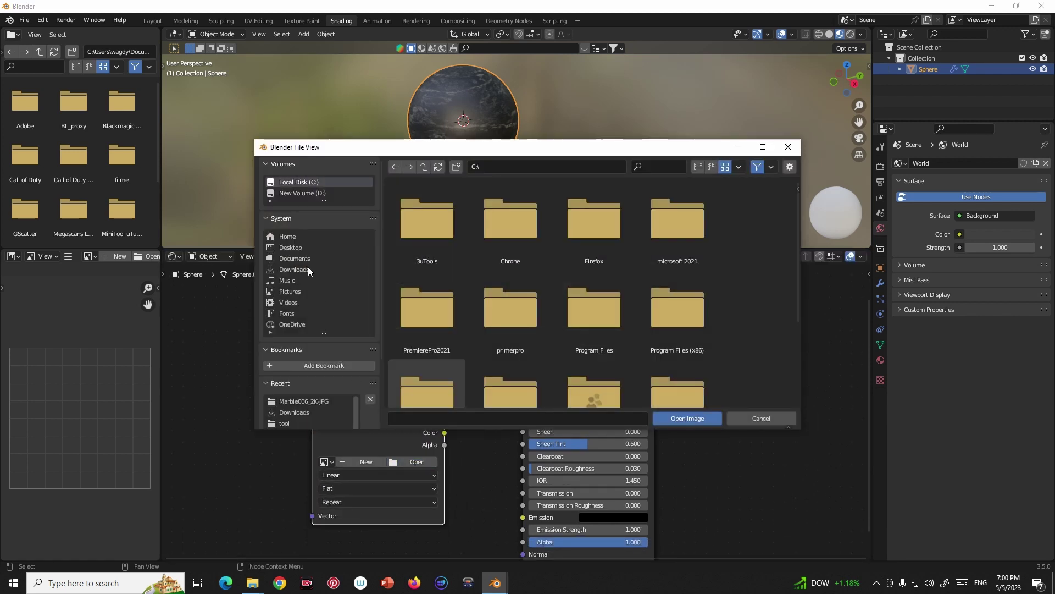
click(543, 168)
text(D:\material blender)
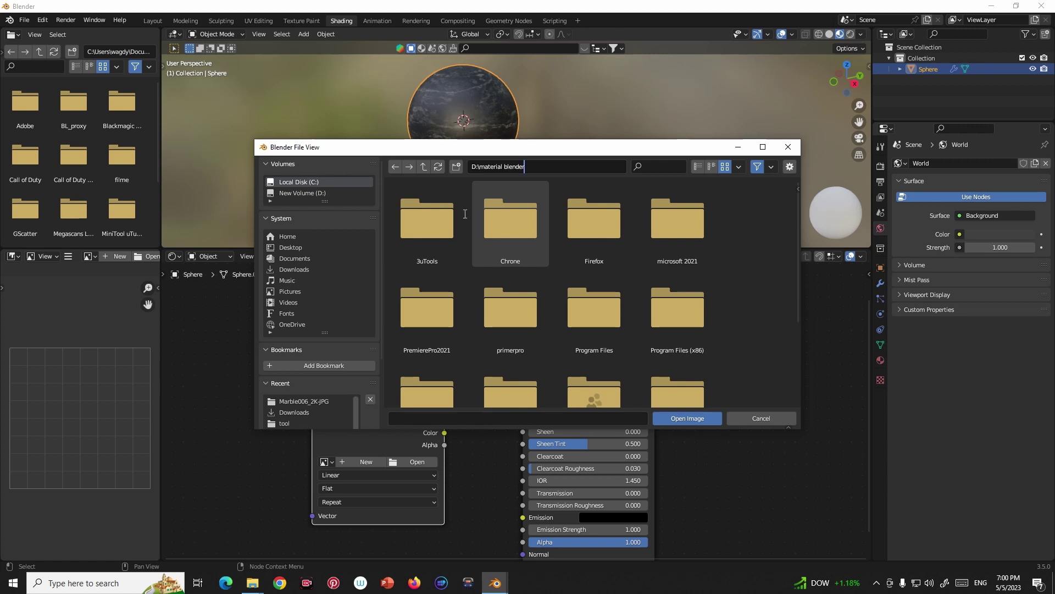
key(Return)
double_click(426, 217)
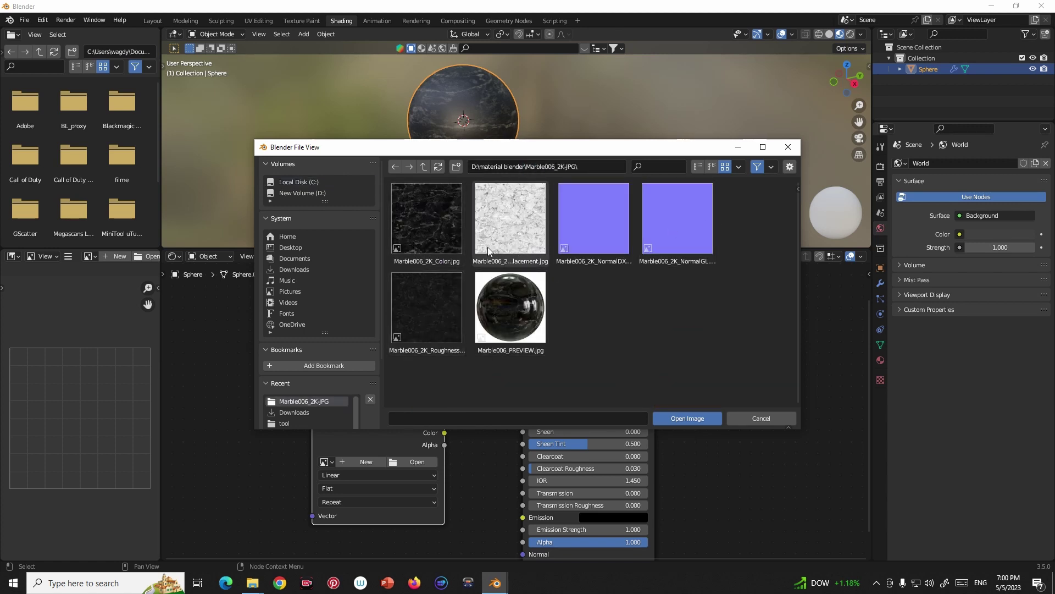
double_click(513, 223)
- Link the displacement image's Color to Roughness and return to the Layout workspace
drag(444, 433, 523, 394)
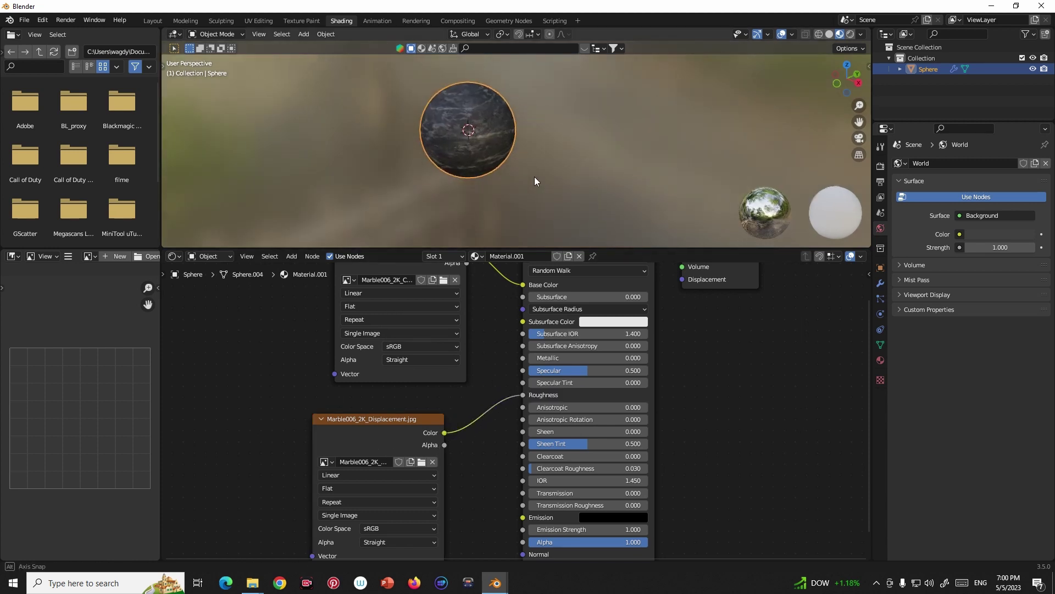
scroll(534, 177, up, 2)
scroll(534, 177, up, 1)
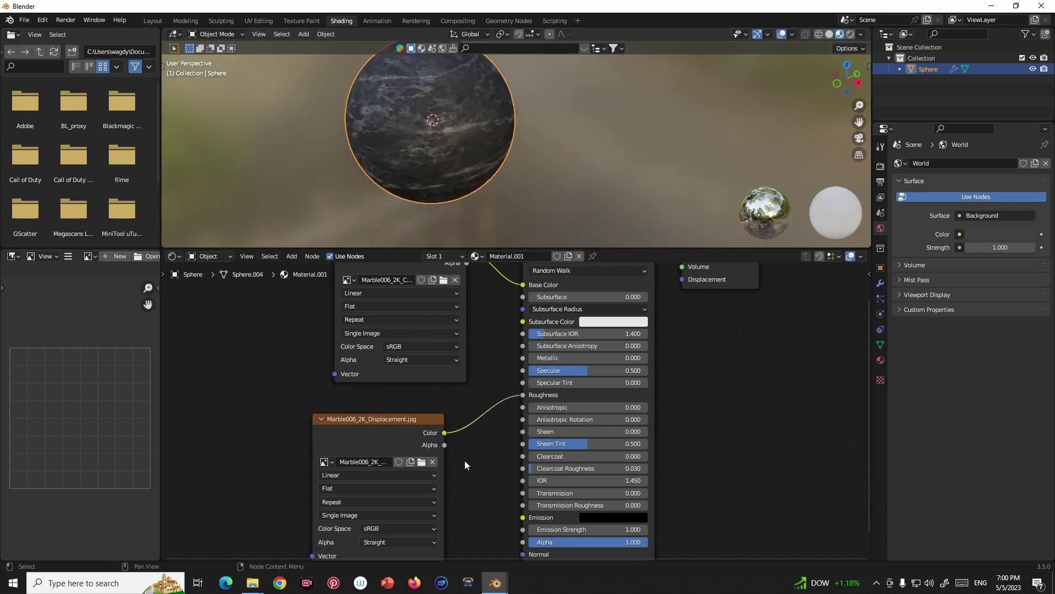
middle_drag(464, 460, 479, 457)
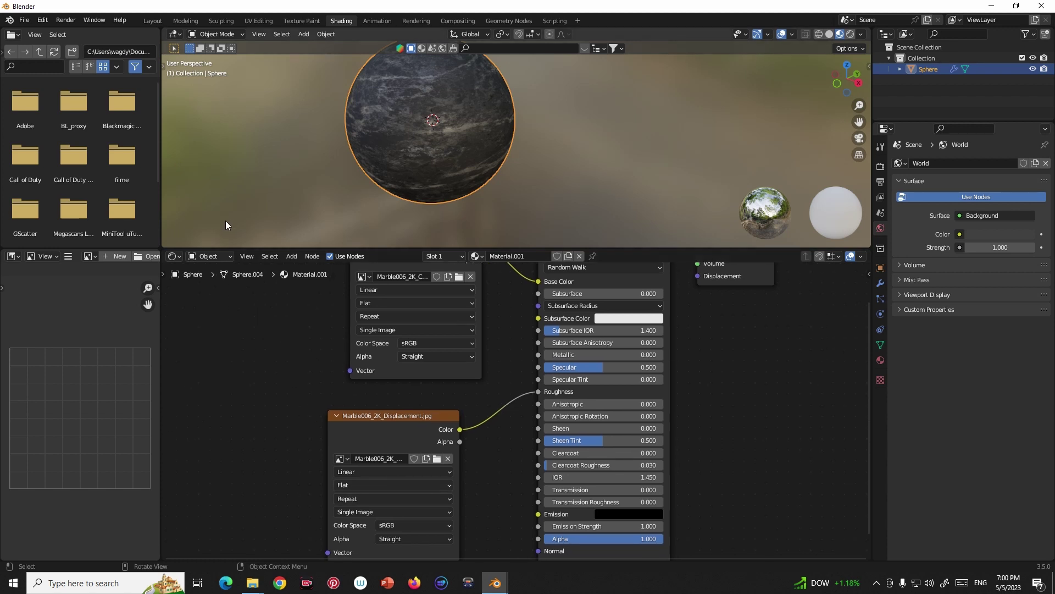
click(153, 21)
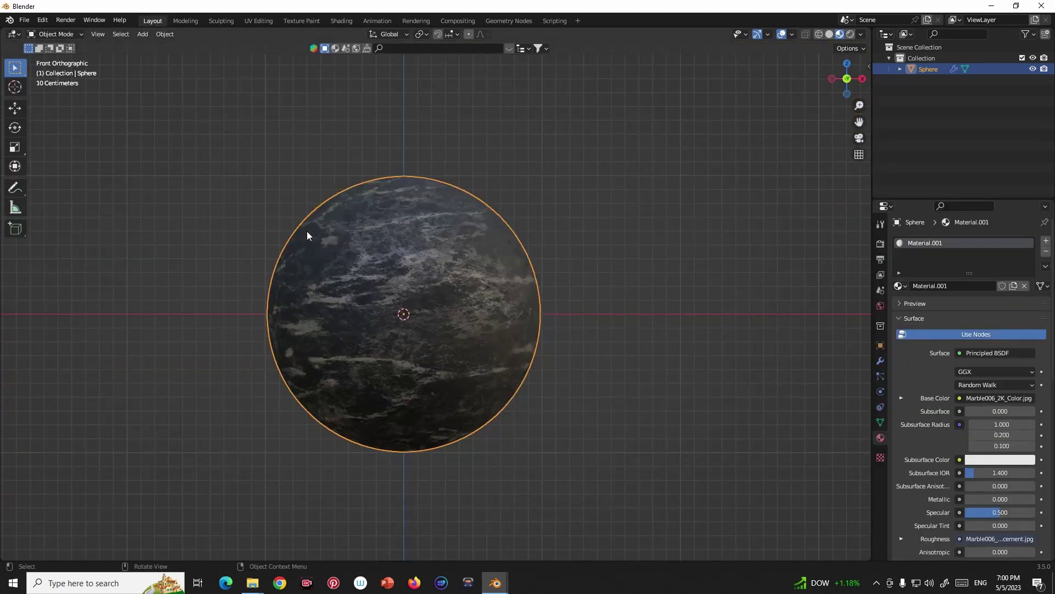
- Turn on the Node Wrangler add-on found by filtering 'wr', then save and close preferences
click(42, 22)
click(55, 177)
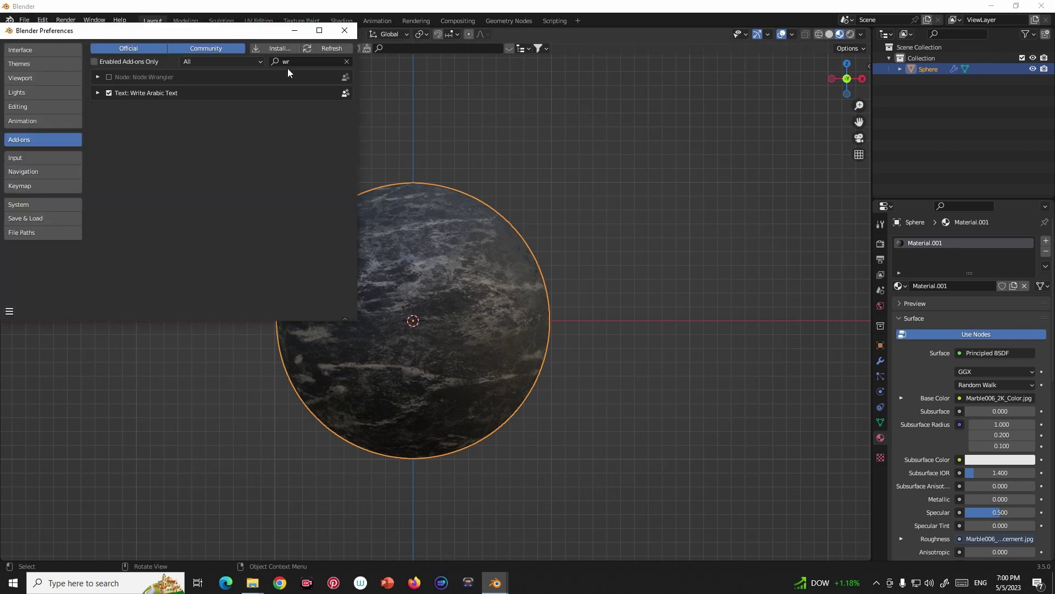
click(306, 61)
key(BackSpace)
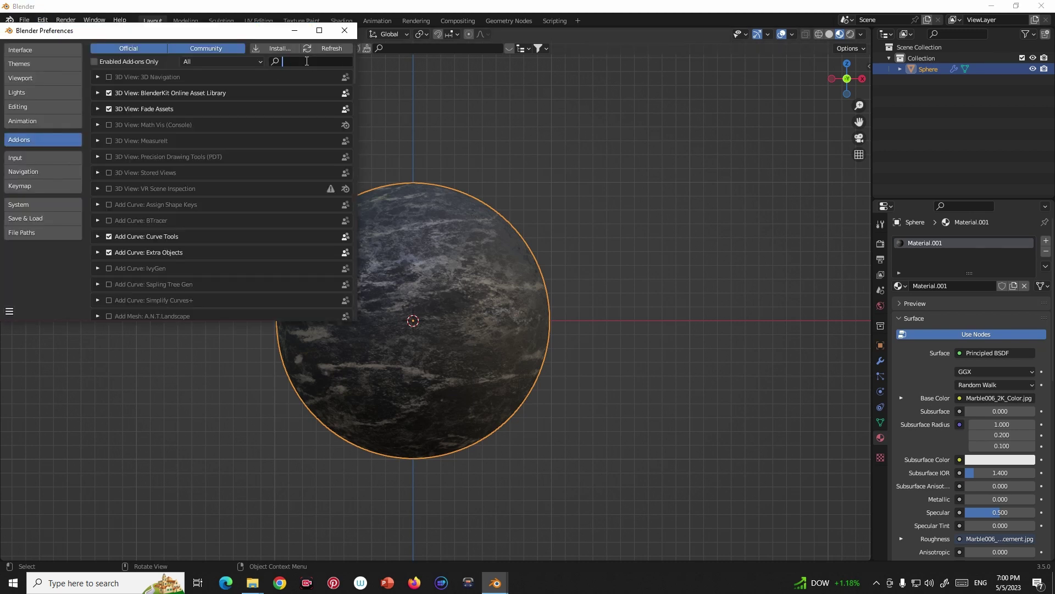
text(wr)
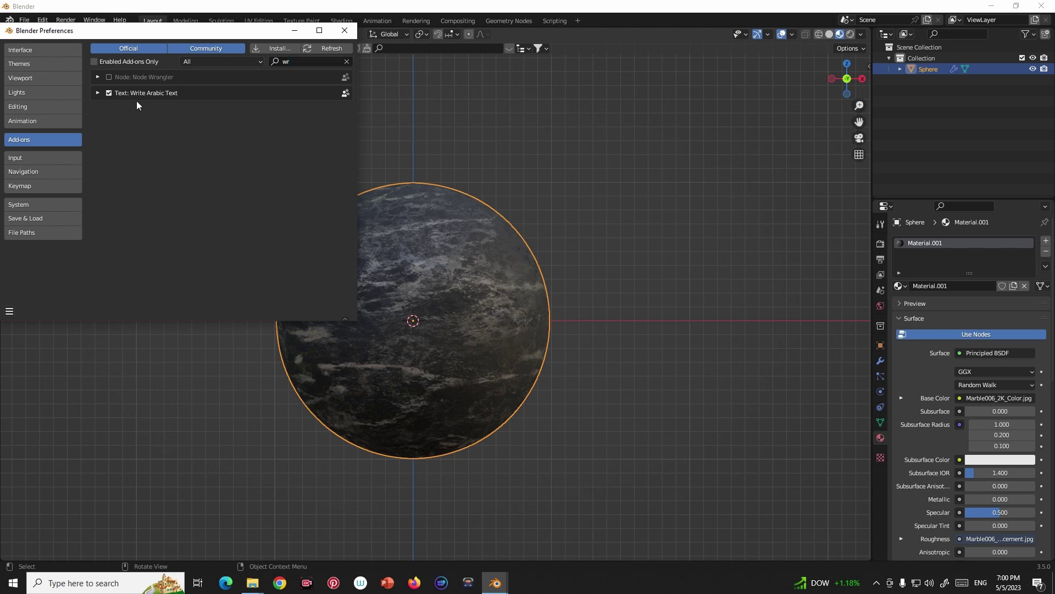
click(109, 78)
click(9, 311)
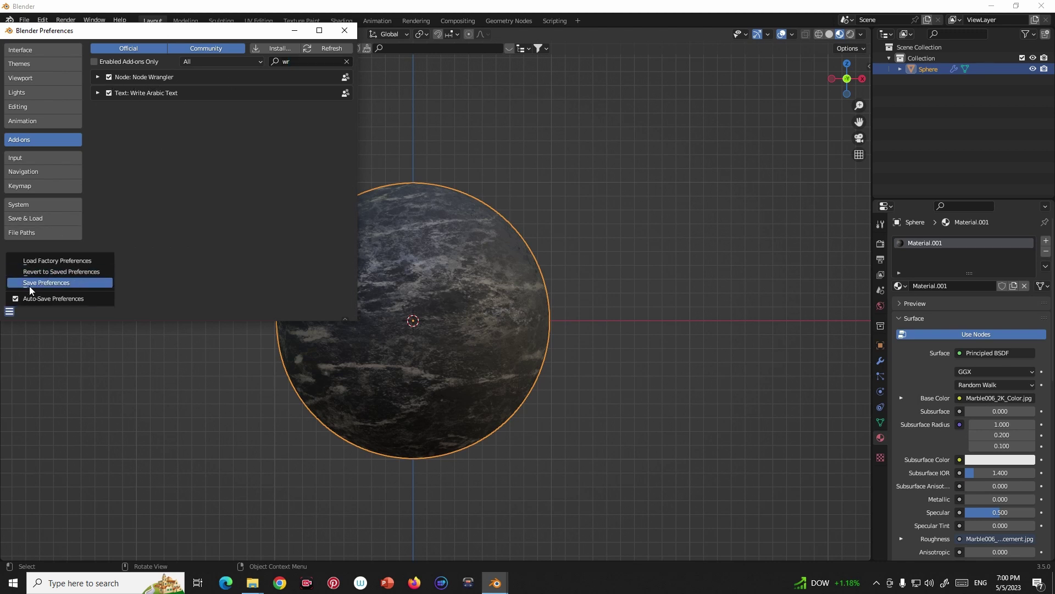
click(29, 283)
click(345, 30)
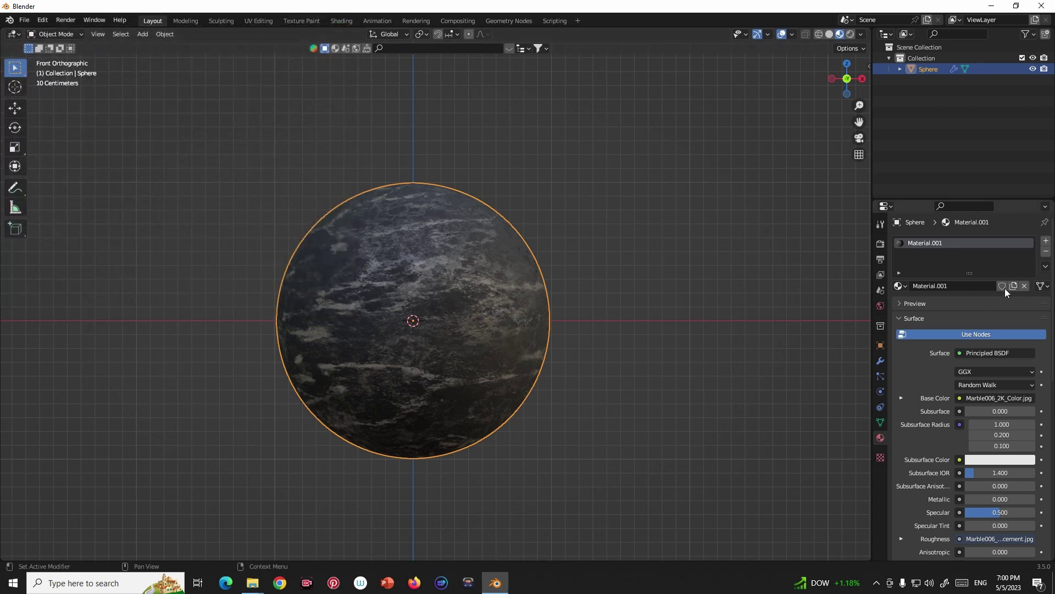
- Unlink Material.001 and create a new Material.002 in Shading, selecting its Principled BSDF node
click(1046, 252)
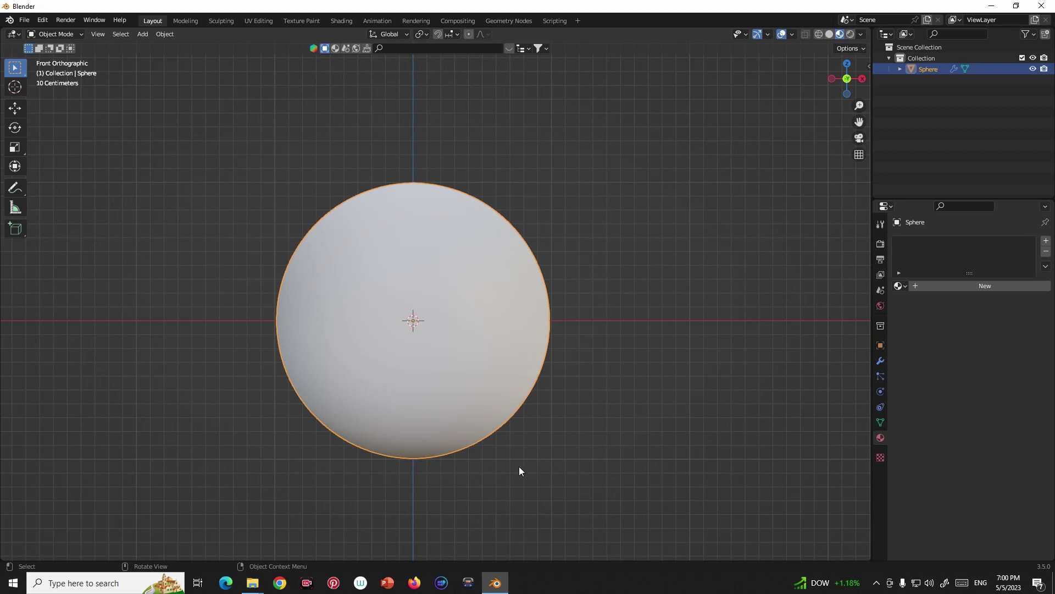
click(341, 20)
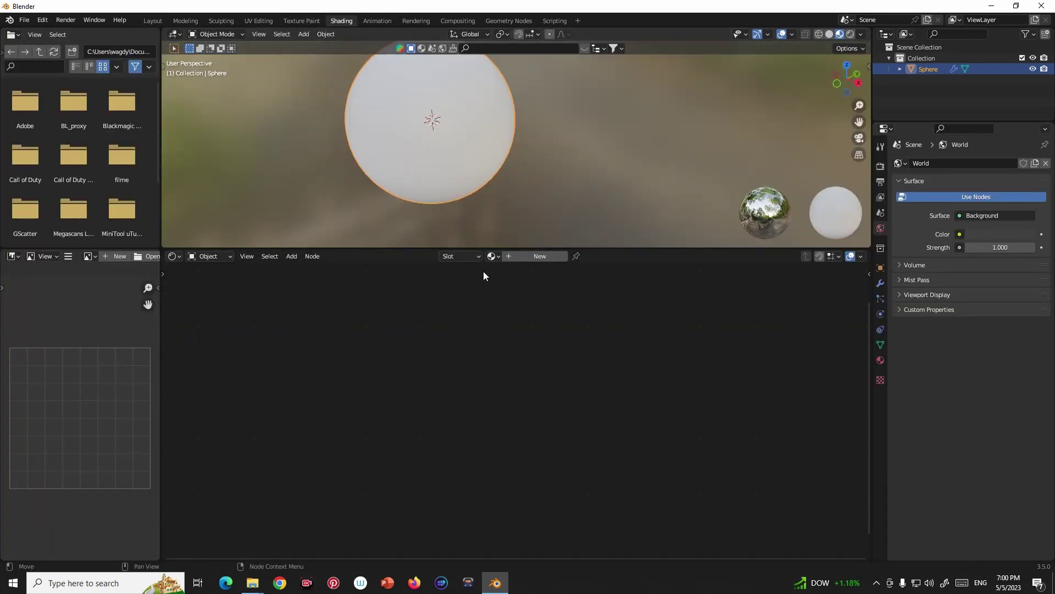
click(531, 256)
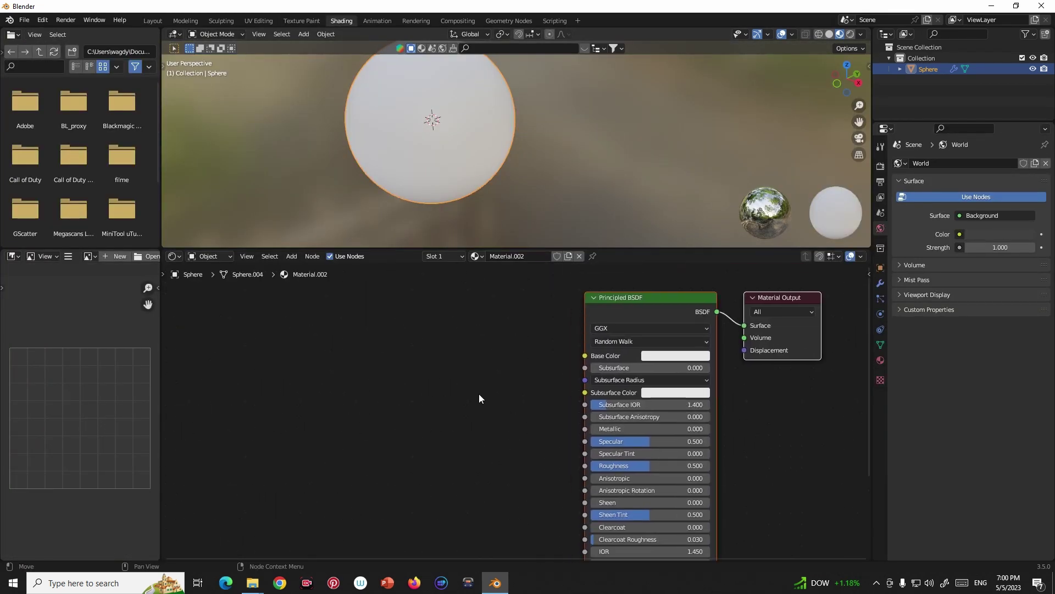
click(618, 295)
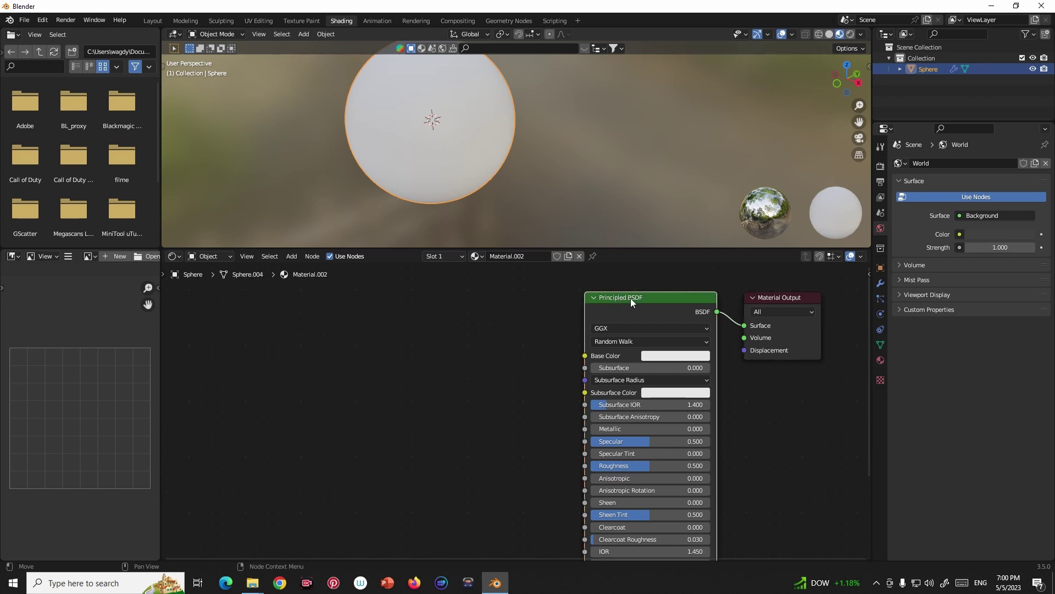
- Launch Principled Texture Setup and browse to D:\material blender\Marble006_2K-JPG
key(ctrl)
key(ctrl+shift+t)
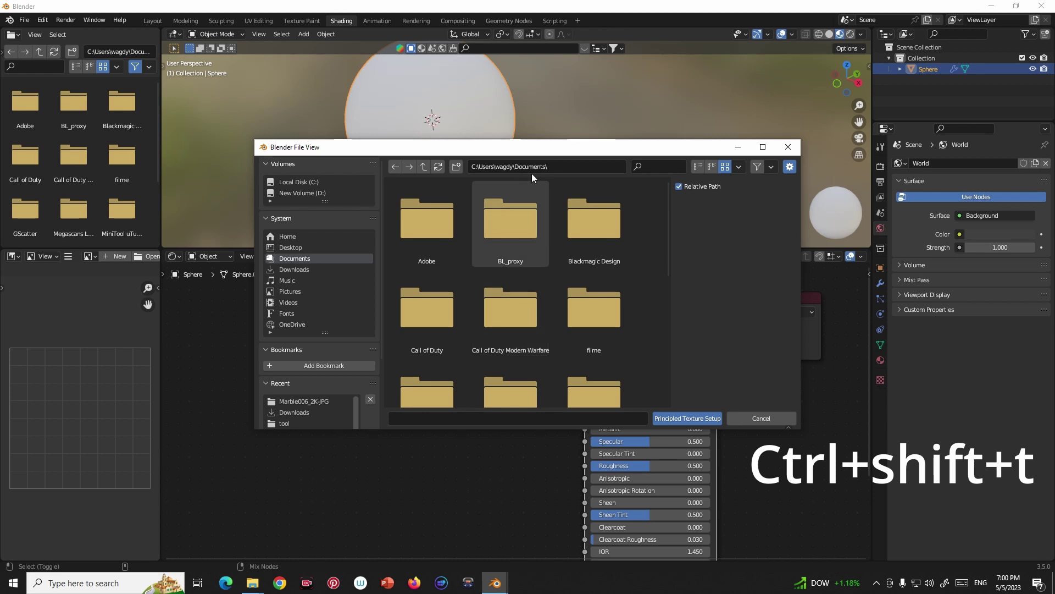
click(566, 166)
text(D:\material blender)
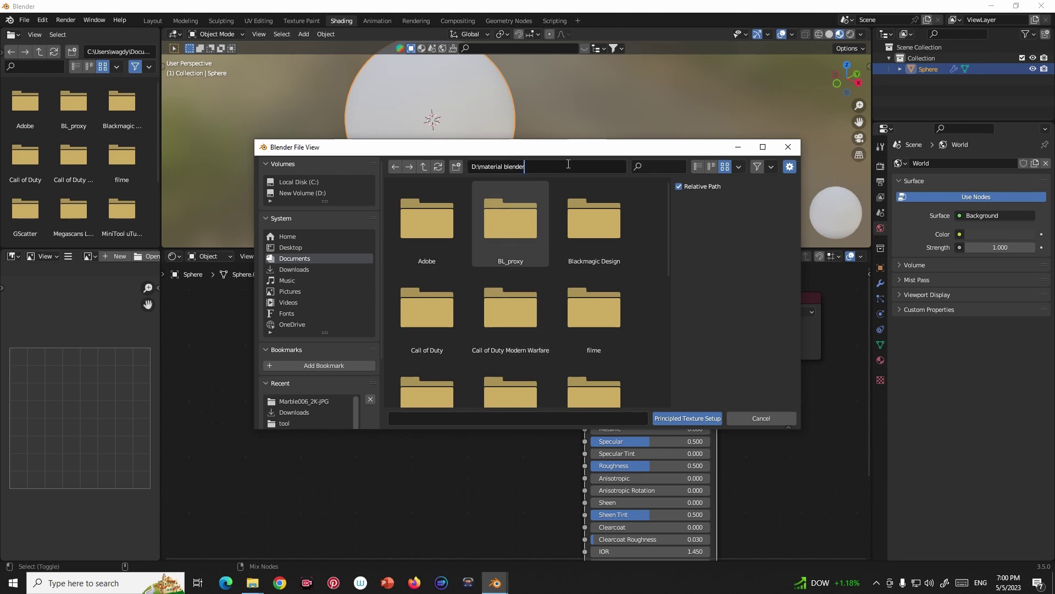
key(Return)
click(448, 221)
double_click(448, 221)
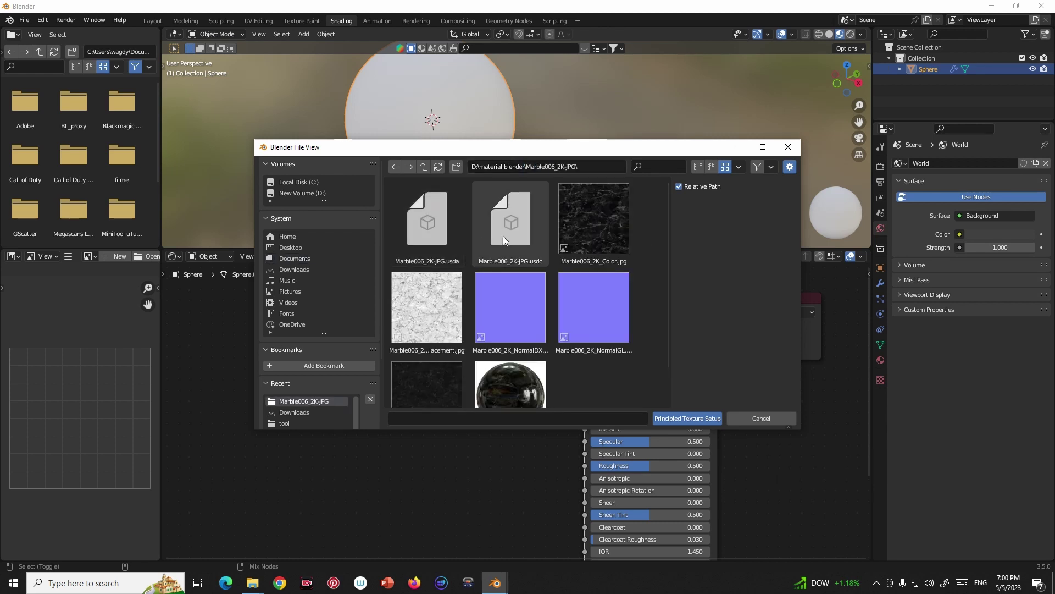
- Select the Color, NormalGL, NormalDX, displacement and Roughness maps and build the node setup
click(603, 232)
shift+click(600, 311)
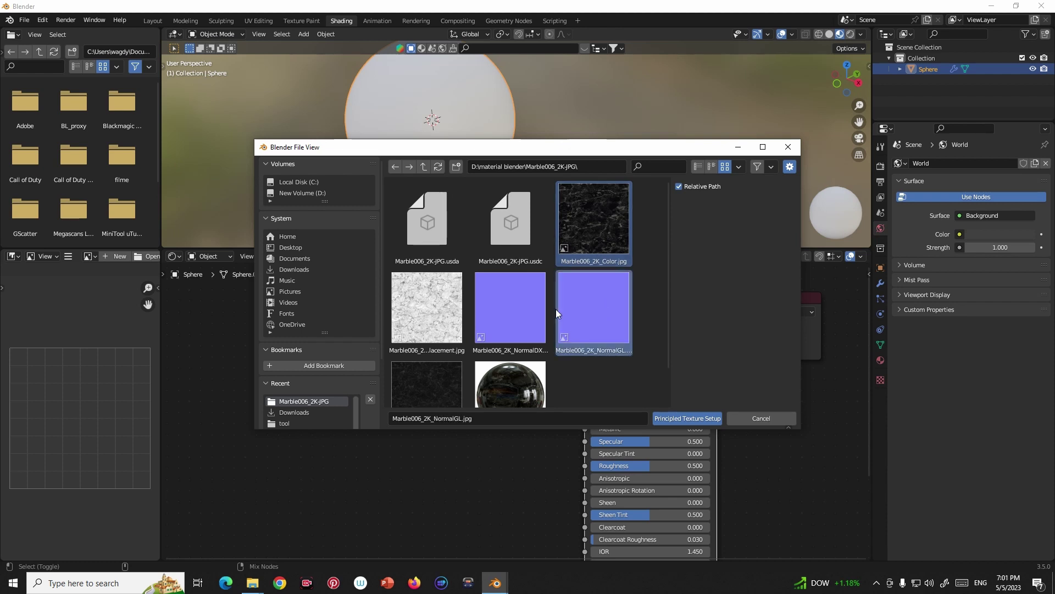
shift+click(511, 309)
shift+click(446, 314)
shift+click(444, 373)
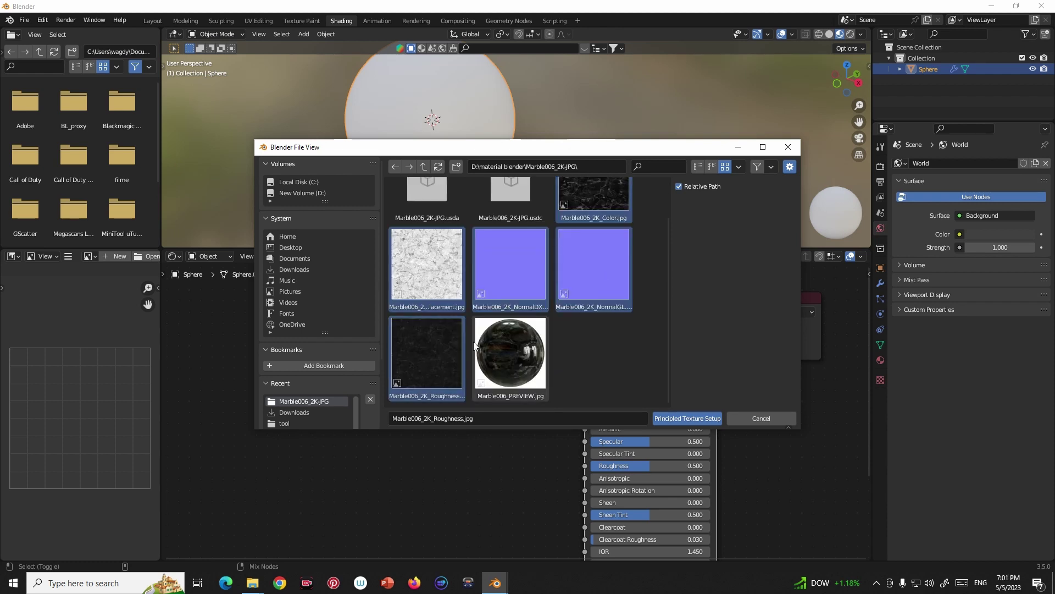
click(678, 420)
- Return to Layout and orbit into perspective to view the Marble006 sphere
scroll(519, 358, down, 1)
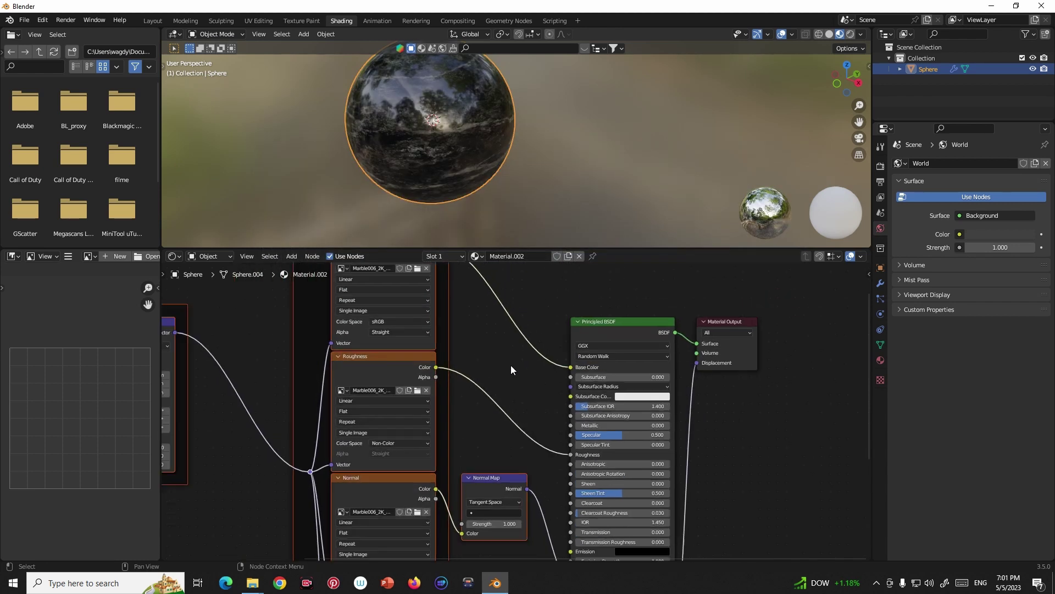
scroll(516, 363, down, 2)
mouse_move(520, 361)
middle_down()
mouse_move(585, 374)
mouse_move(484, 509)
middle_up()
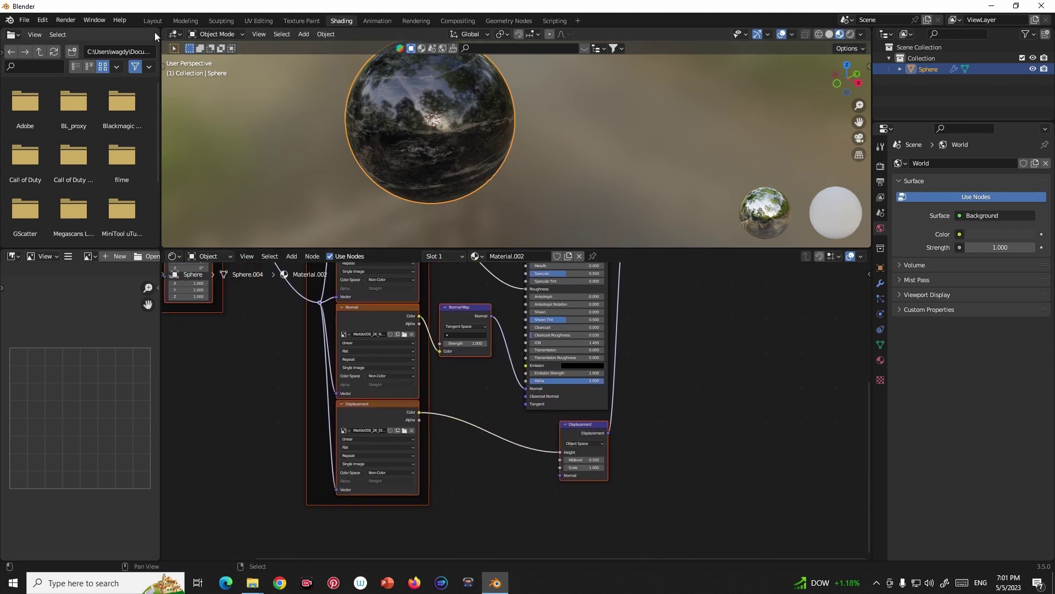
click(153, 20)
middle_drag(662, 192, 609, 283)
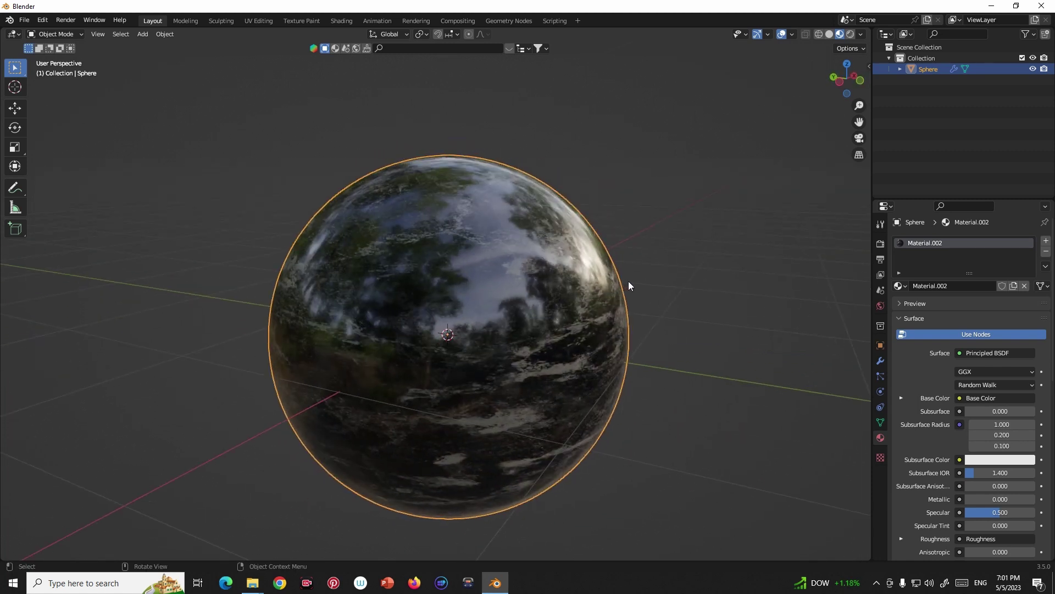
mouse_move(609, 262)
middle_down()
mouse_move(615, 270)
mouse_move(618, 239)
middle_up()
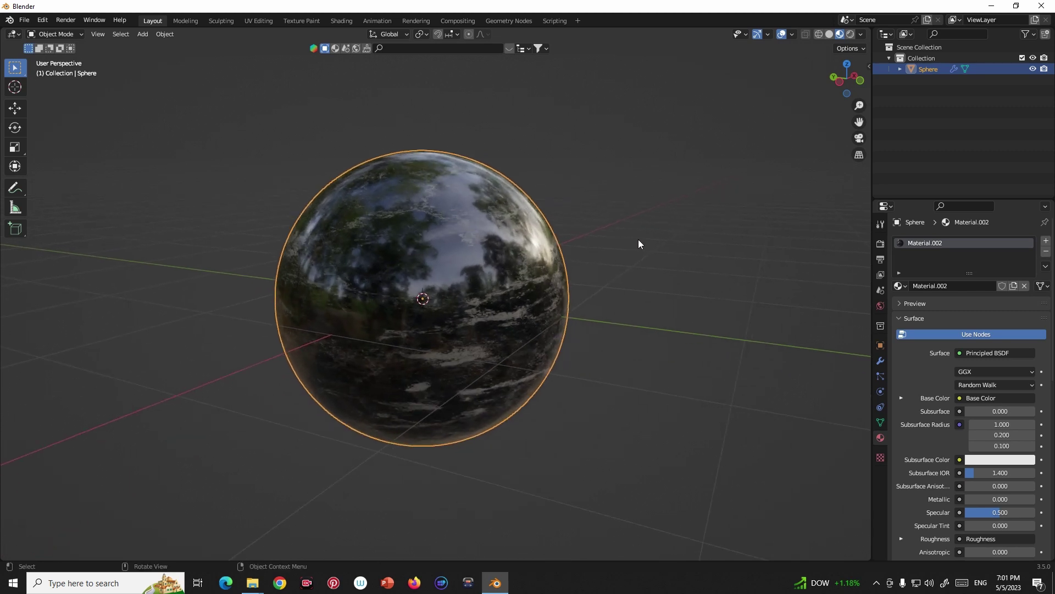